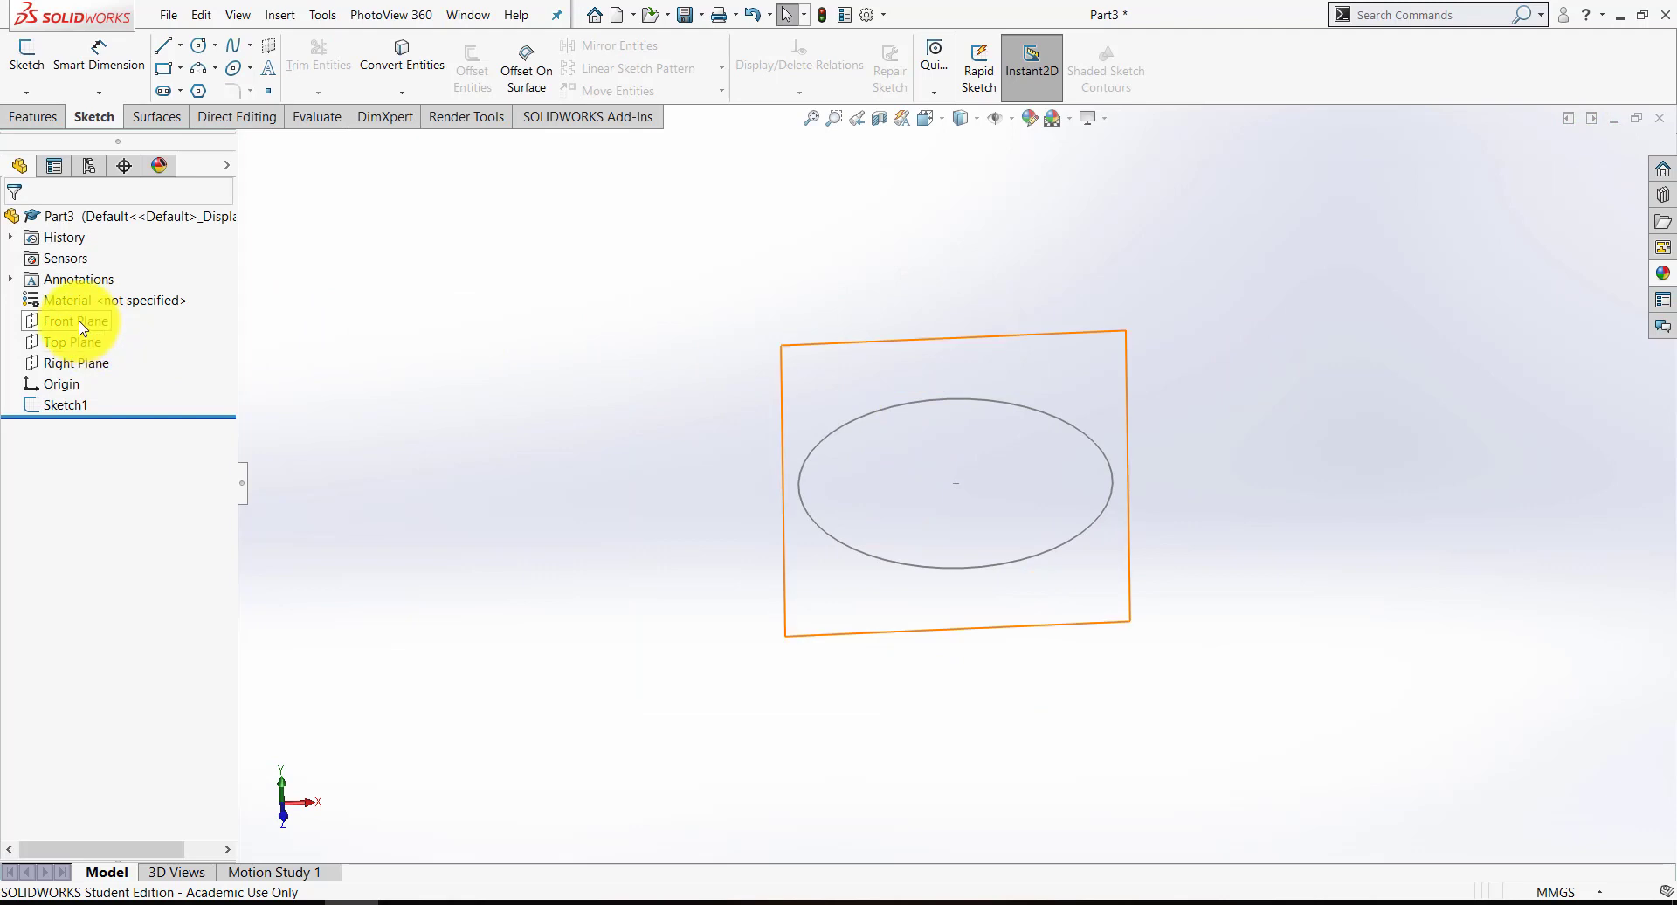
Start a new sketch on the Front Plane and orient the view normal to it.
{"action": "left_click", "coordinate": [79, 323]}
{"action": "left_click", "coordinate": [87, 290]}
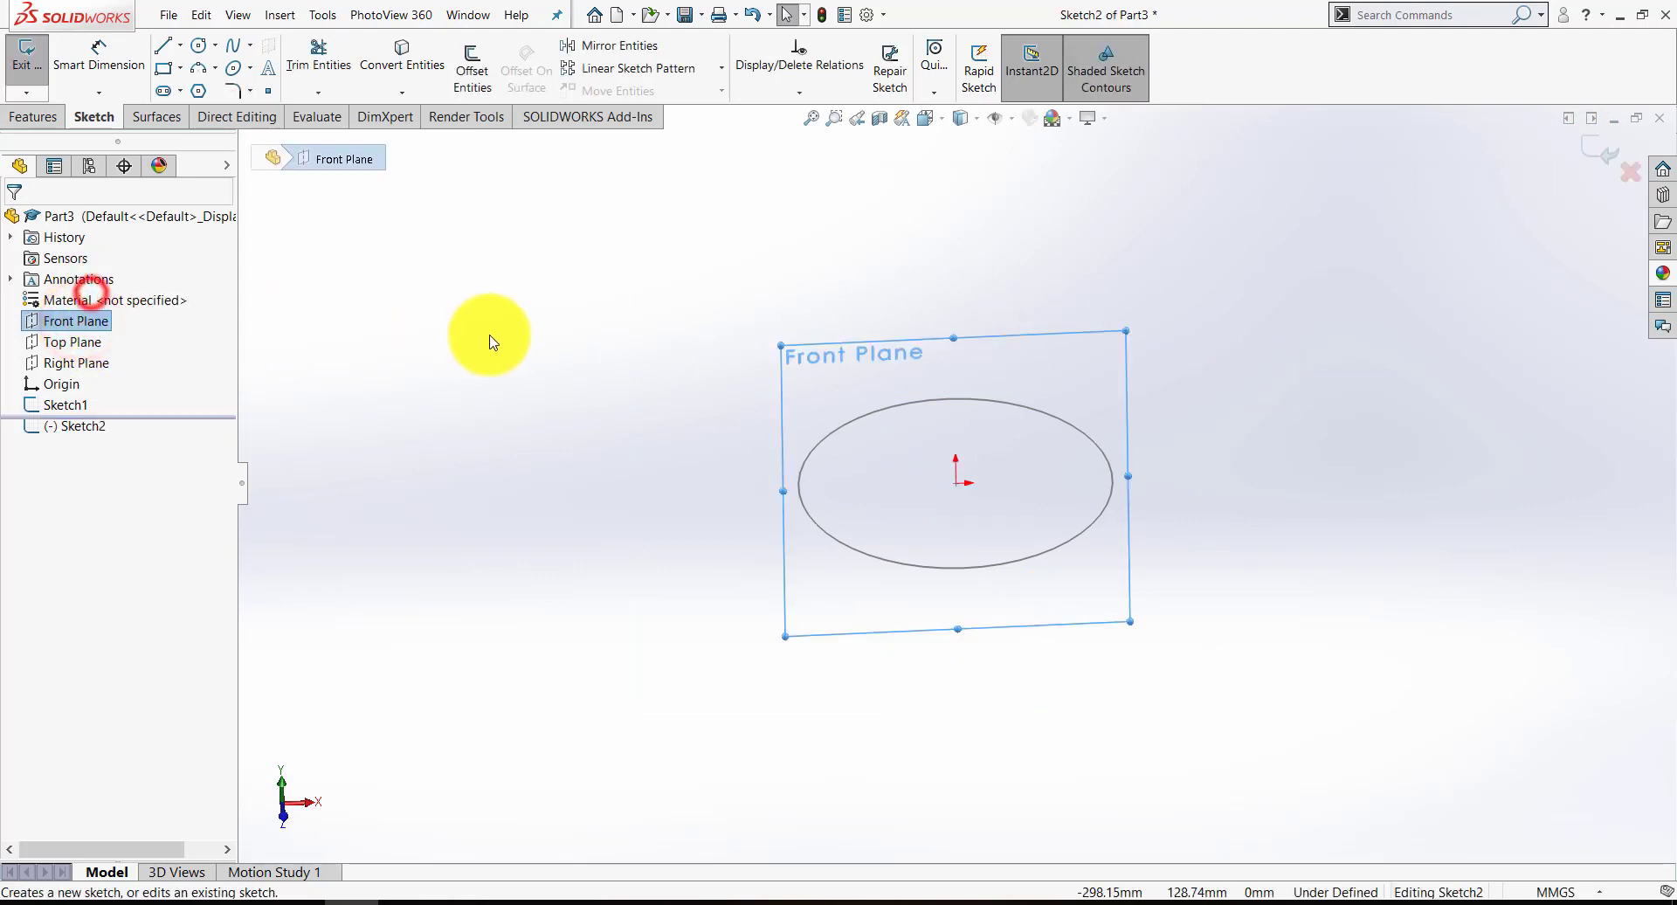
{"action": "key", "text": "space"}
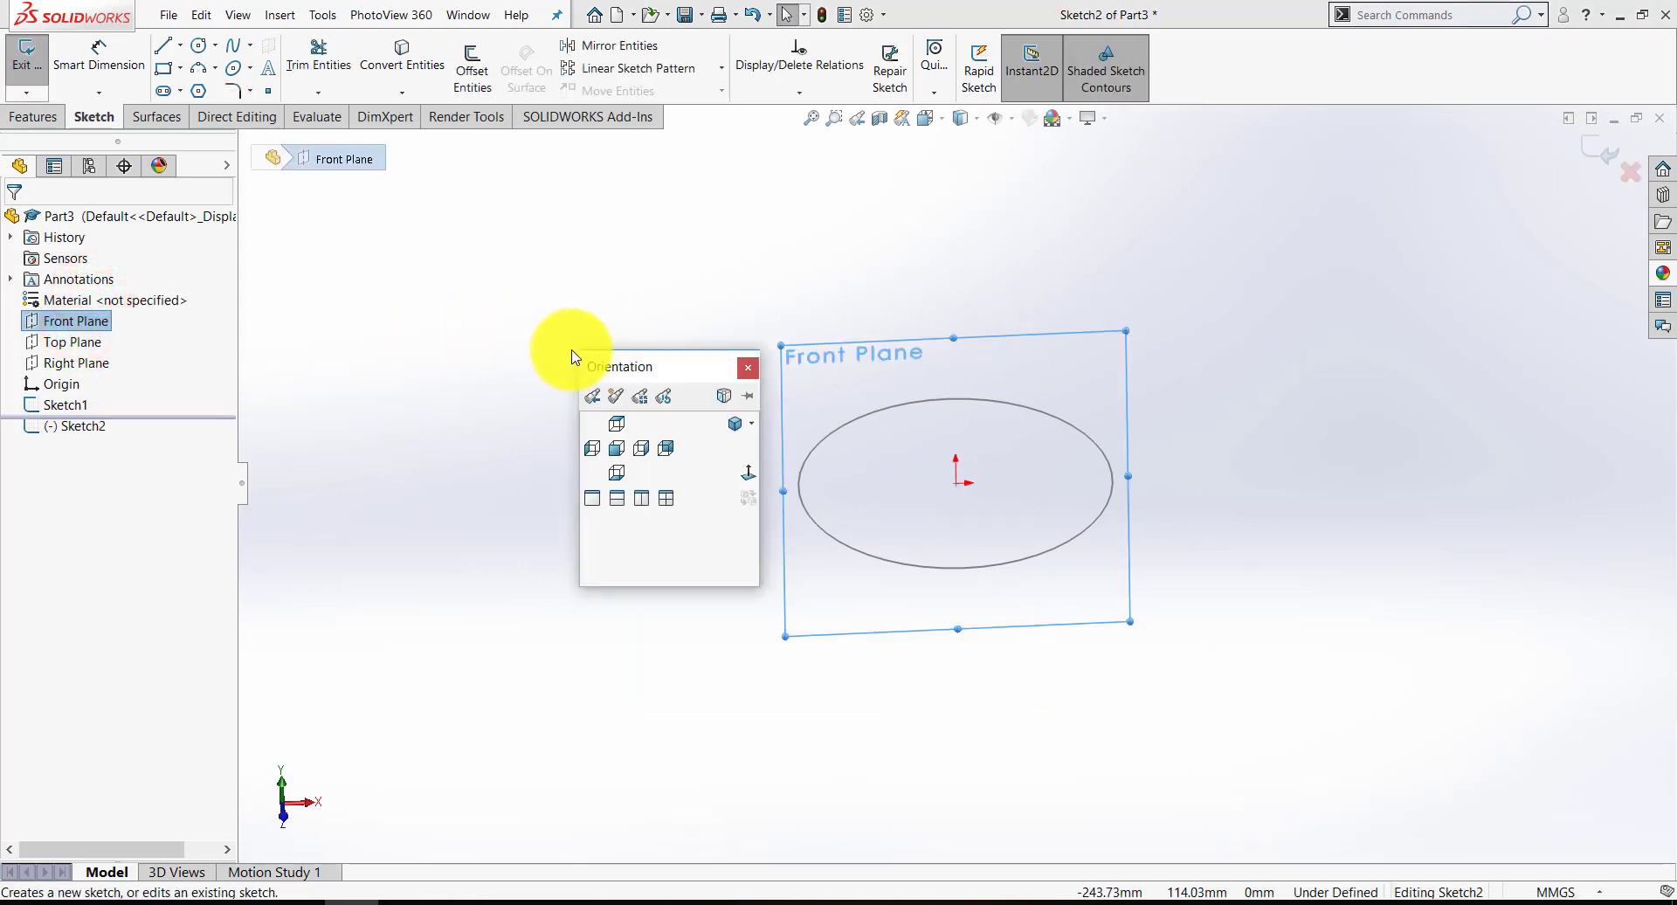
{"action": "left_click", "coordinate": [746, 473]}
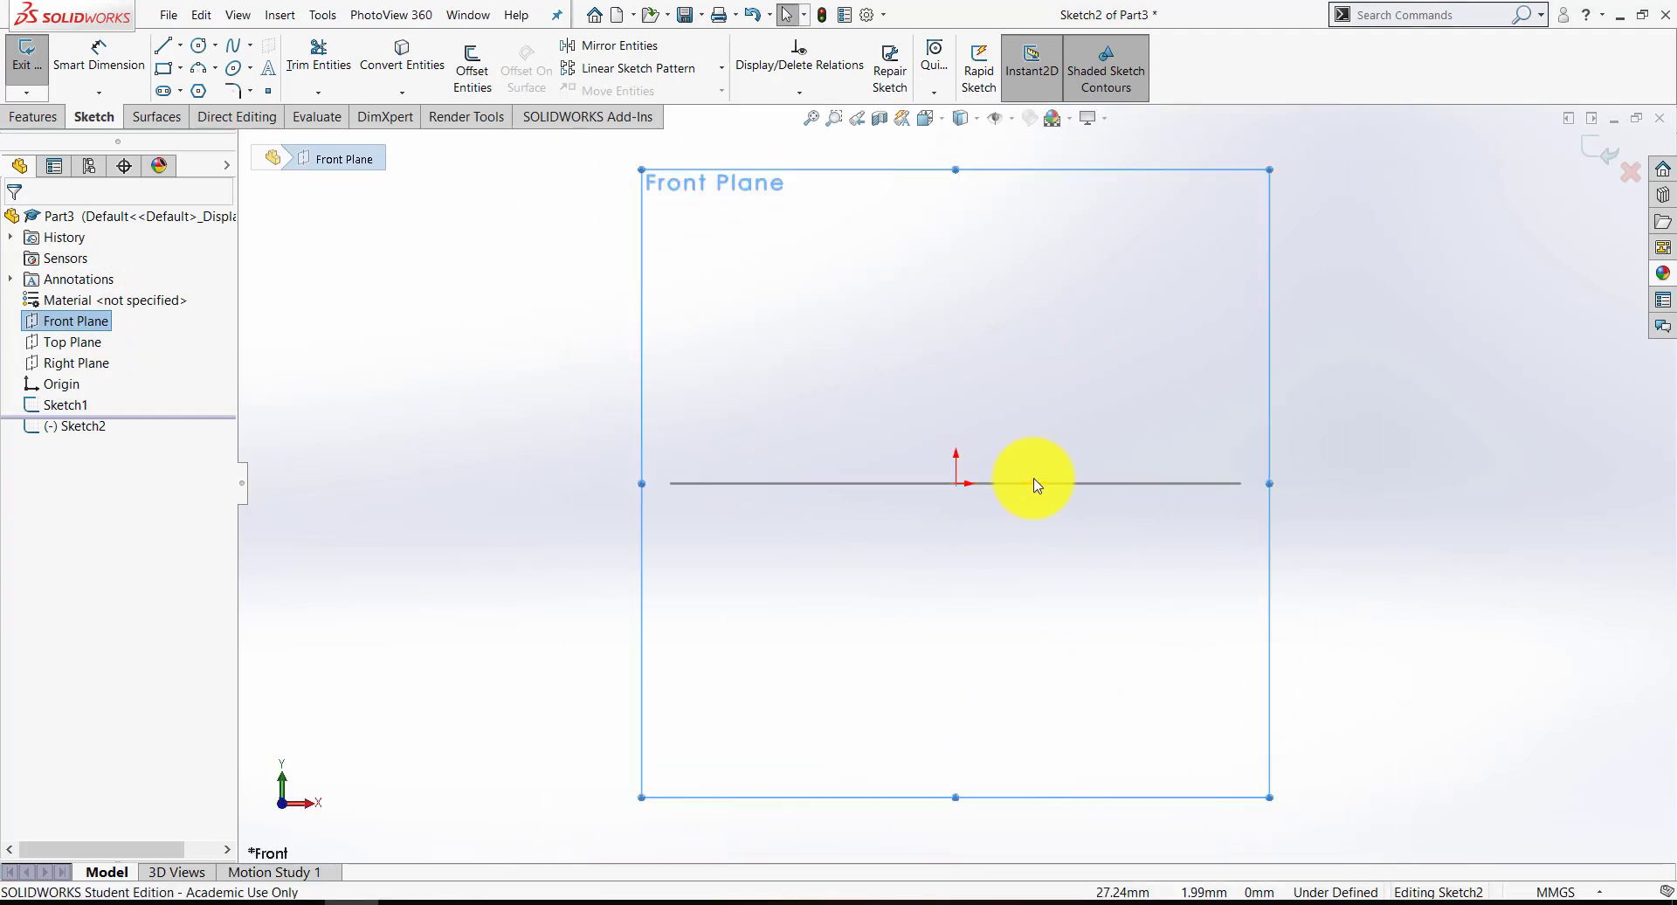
Sketch a vertical midpoint line about 38 mm long just outside the circle on its negative X side.
{"action": "left_click", "coordinate": [180, 46]}
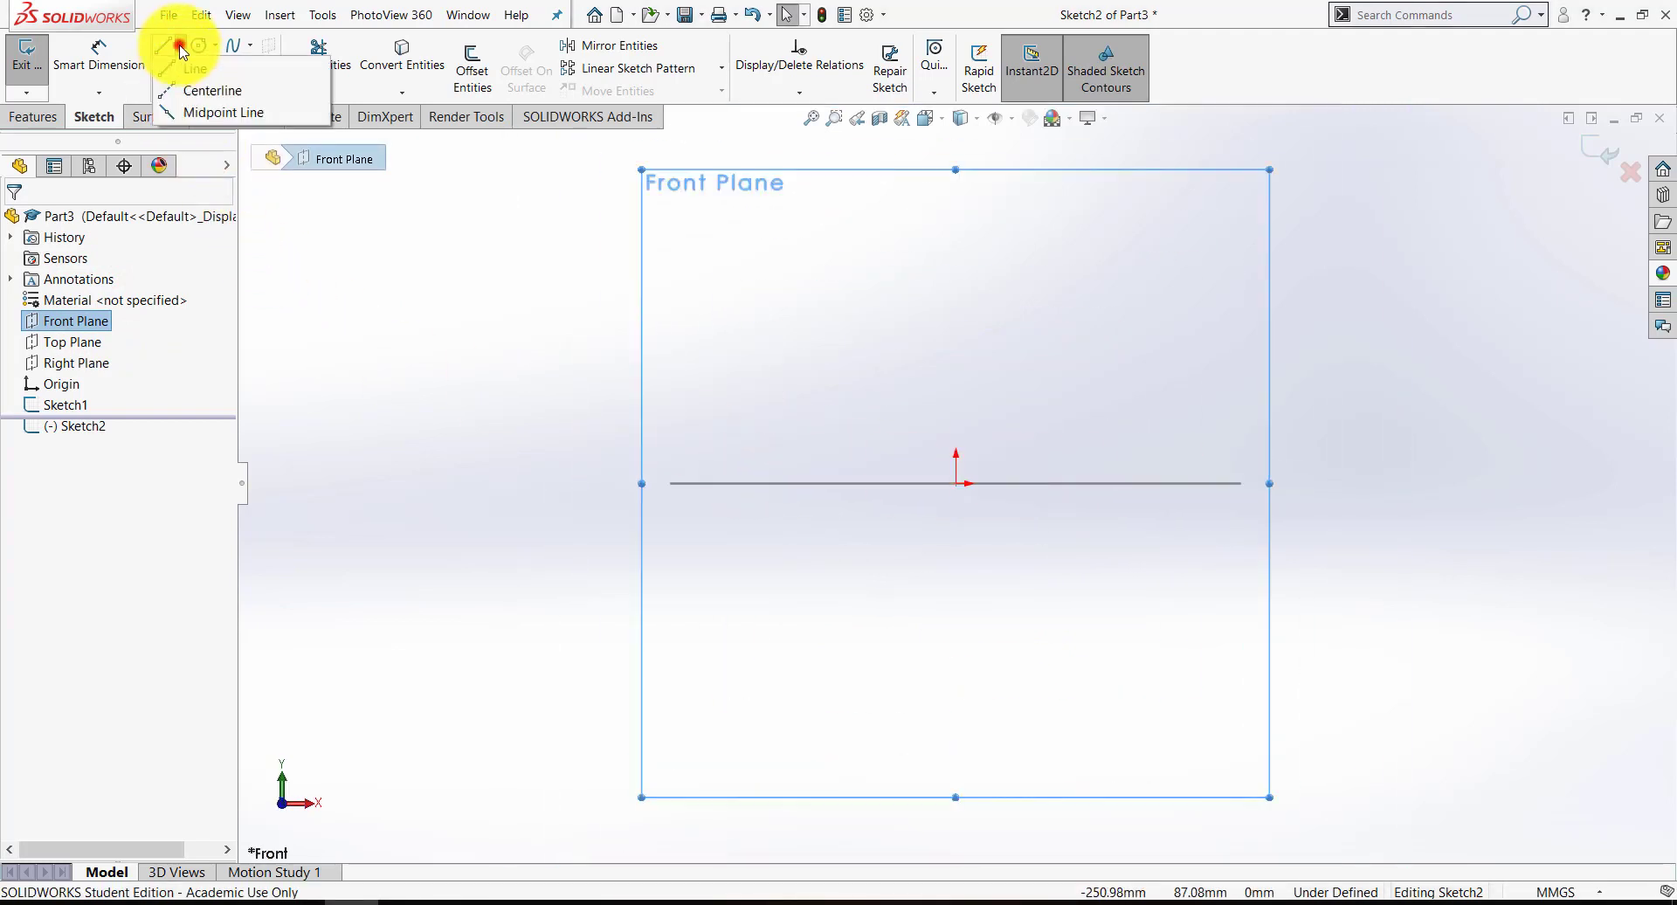
{"action": "left_click", "coordinate": [214, 109]}
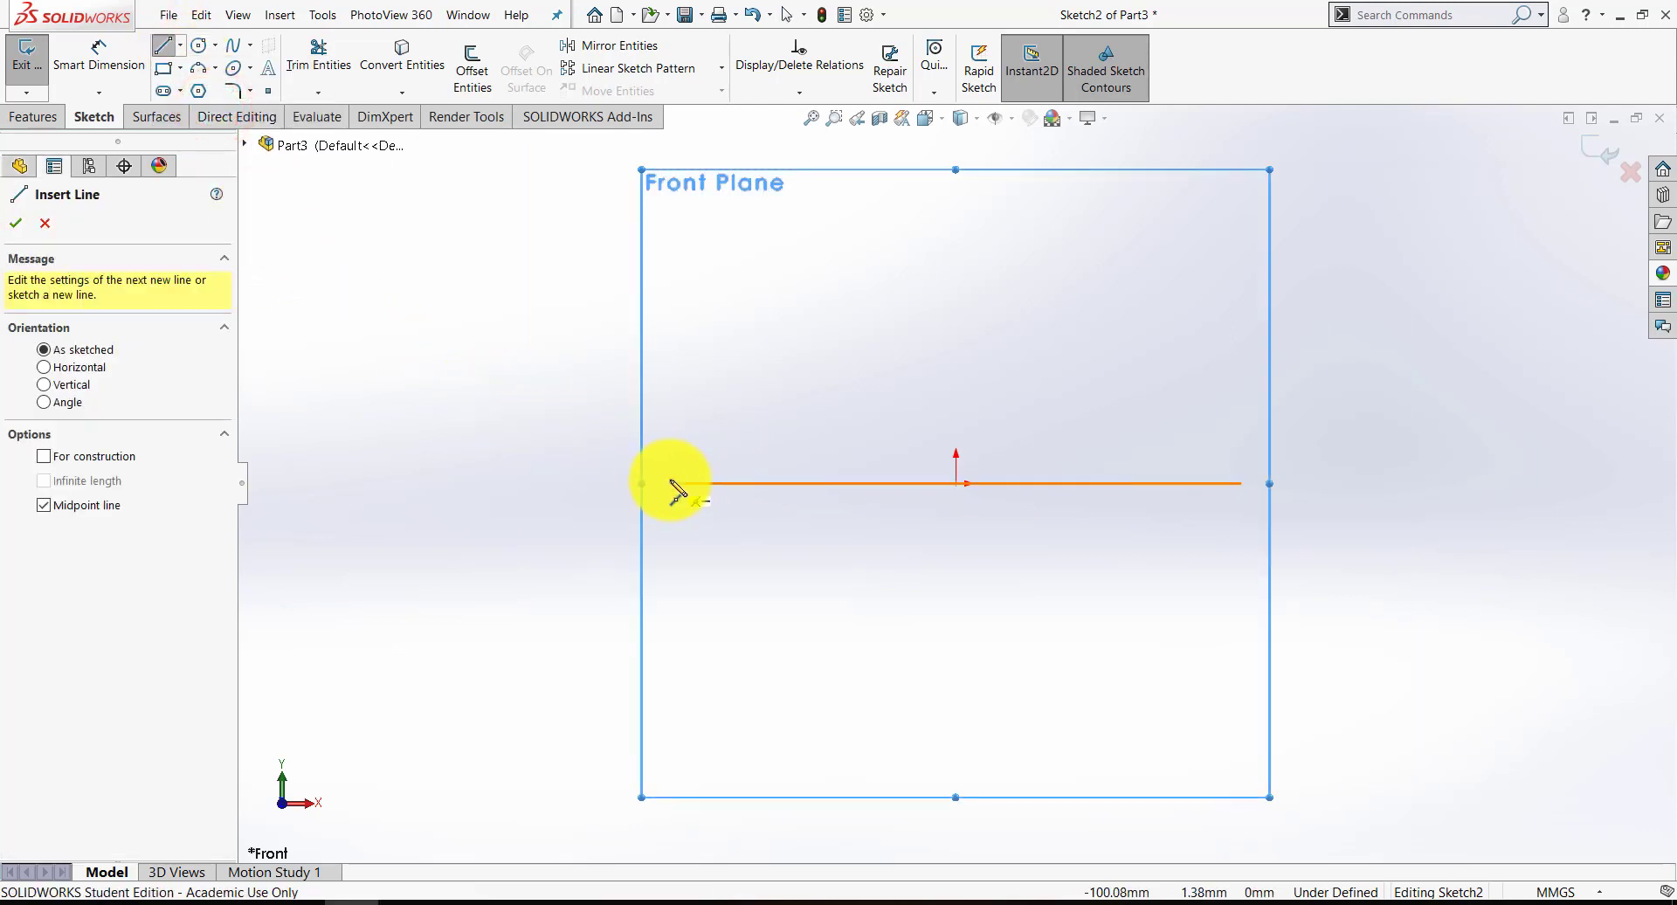
{"action": "left_click", "coordinate": [577, 452]}
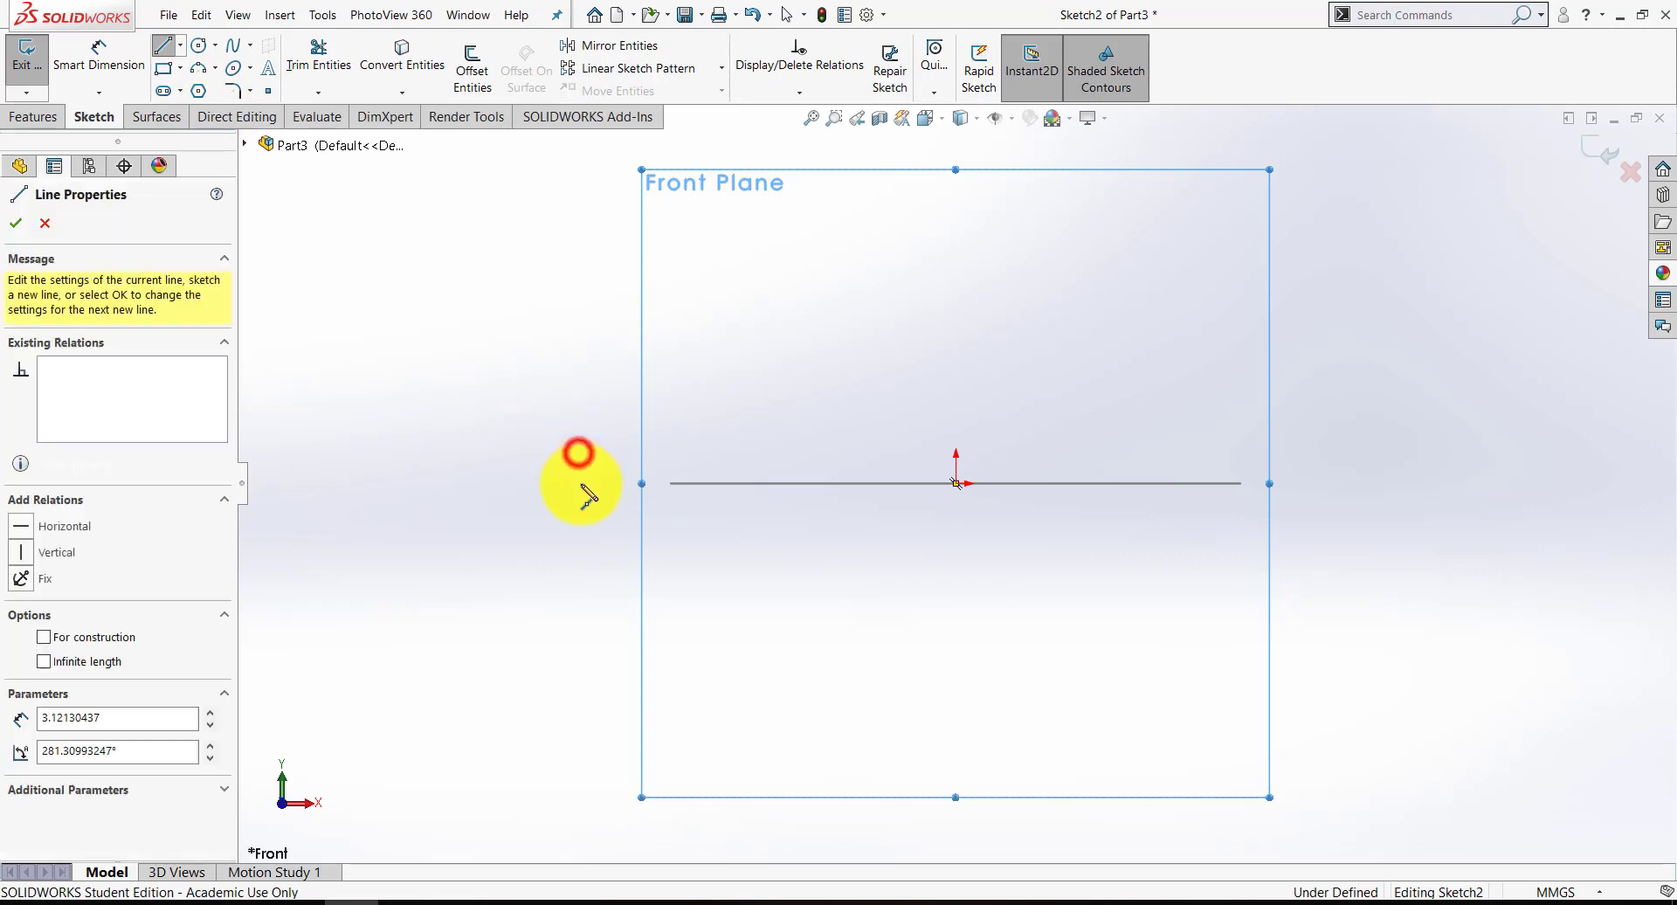
{"action": "scroll", "coordinate": [578, 524], "scroll_direction": "down", "scroll_amount": 5}
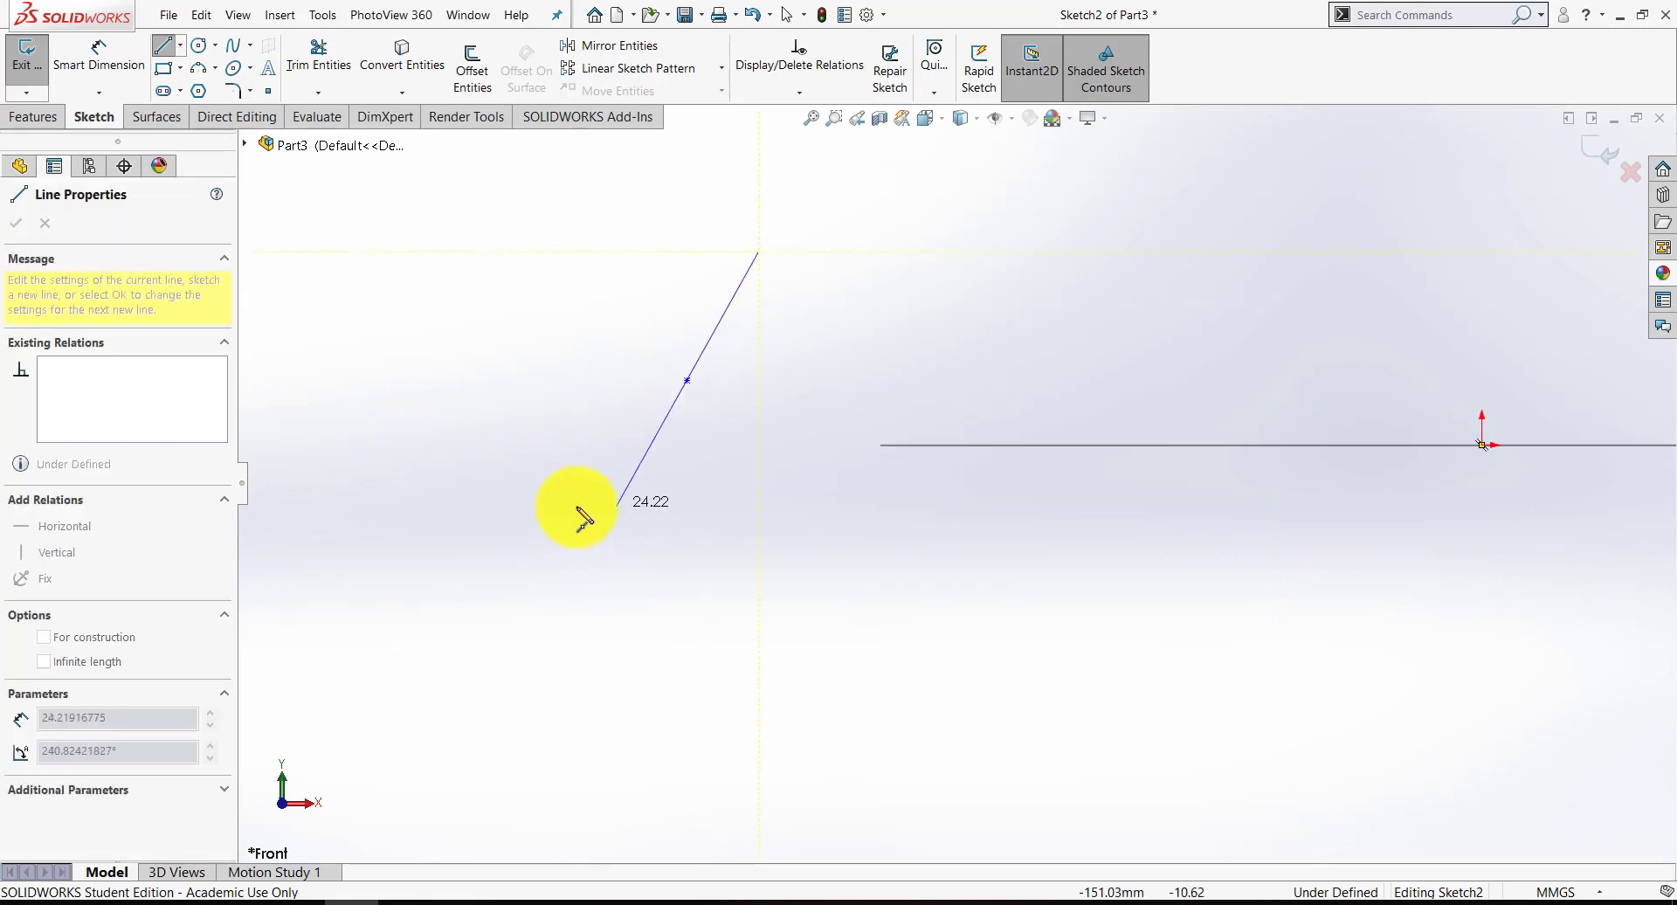
{"action": "left_click", "coordinate": [686, 494]}
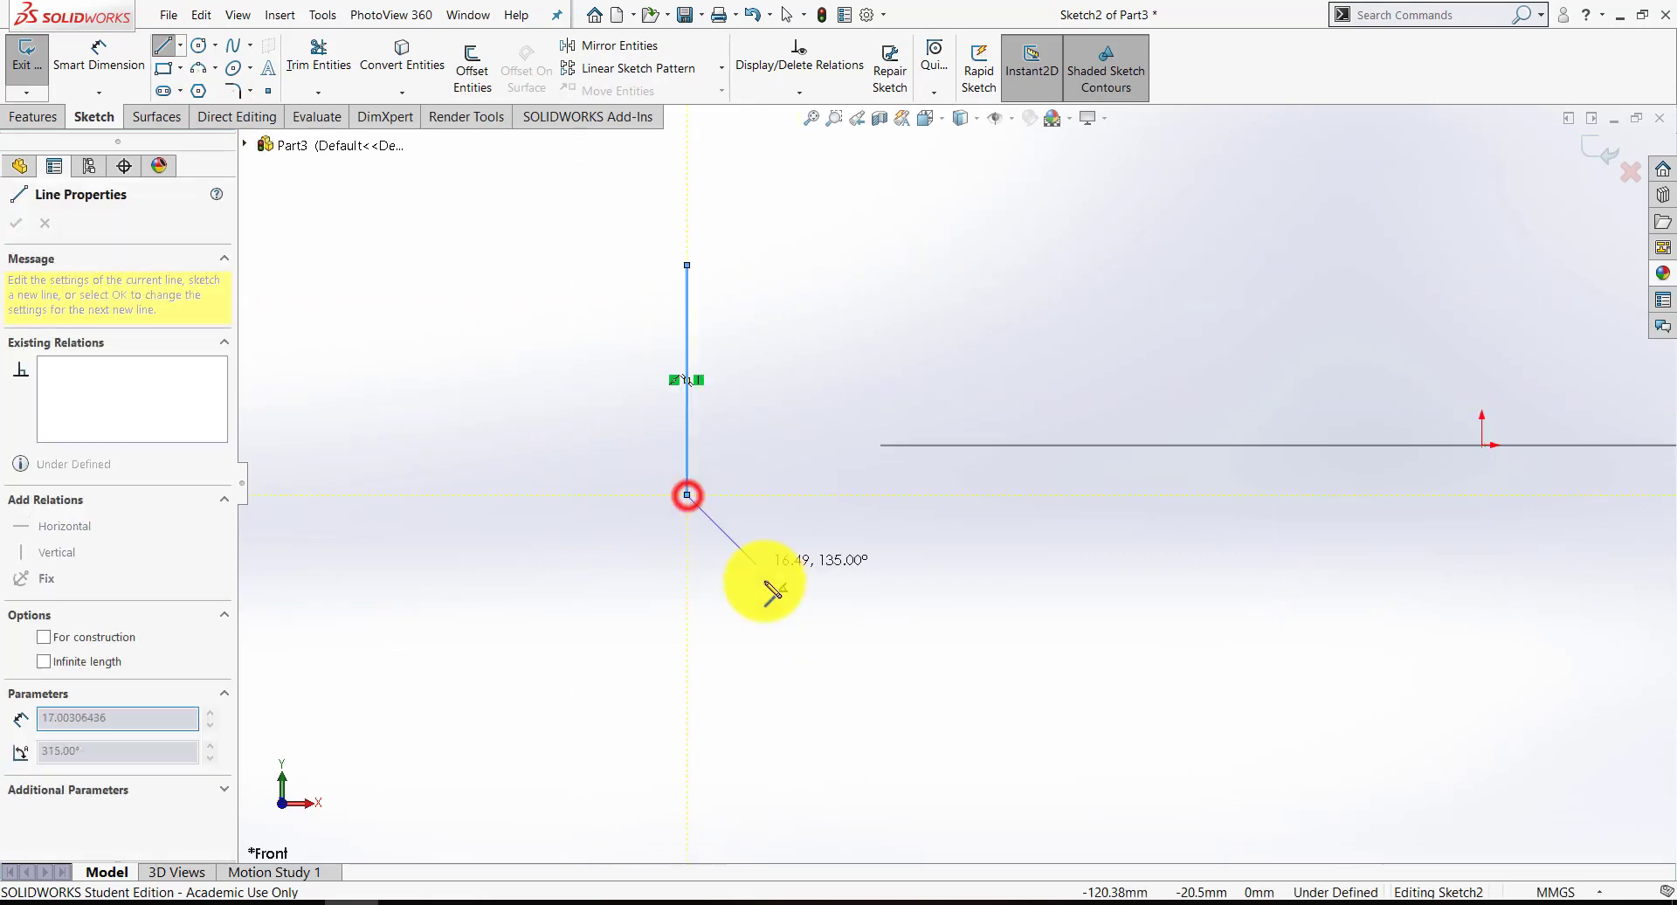
{"action": "key", "text": "Escape"}
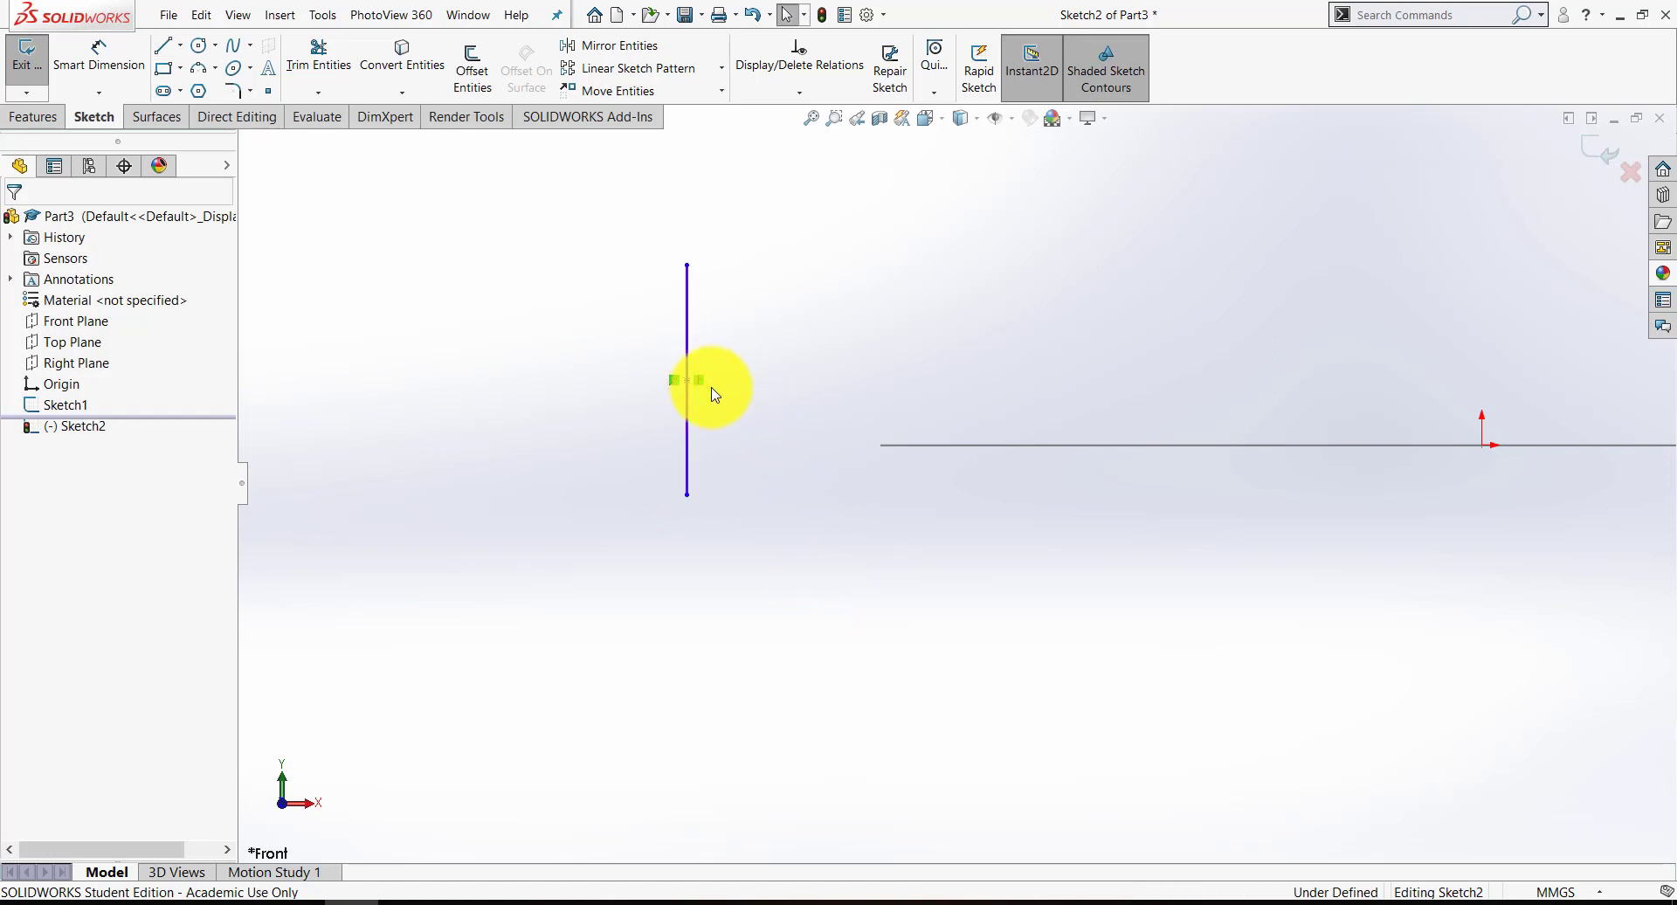
Dimension the vertical line's length and set it to 30 mm.
{"action": "scroll", "coordinate": [722, 393], "scroll_direction": "up", "scroll_amount": 3}
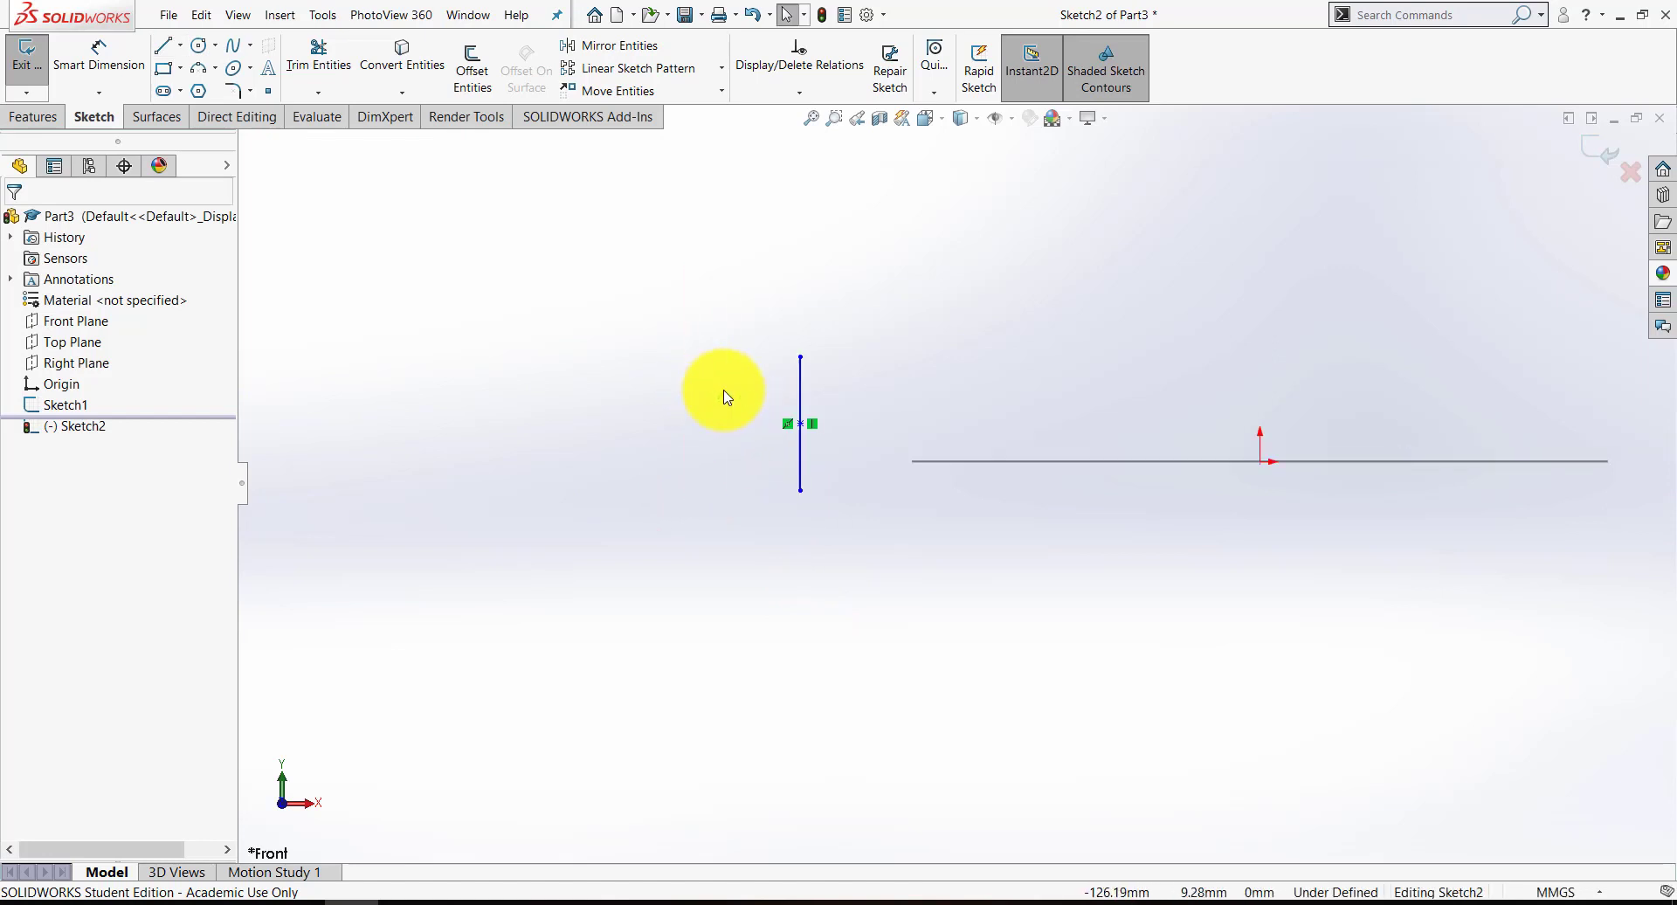
{"action": "left_click", "coordinate": [103, 37]}
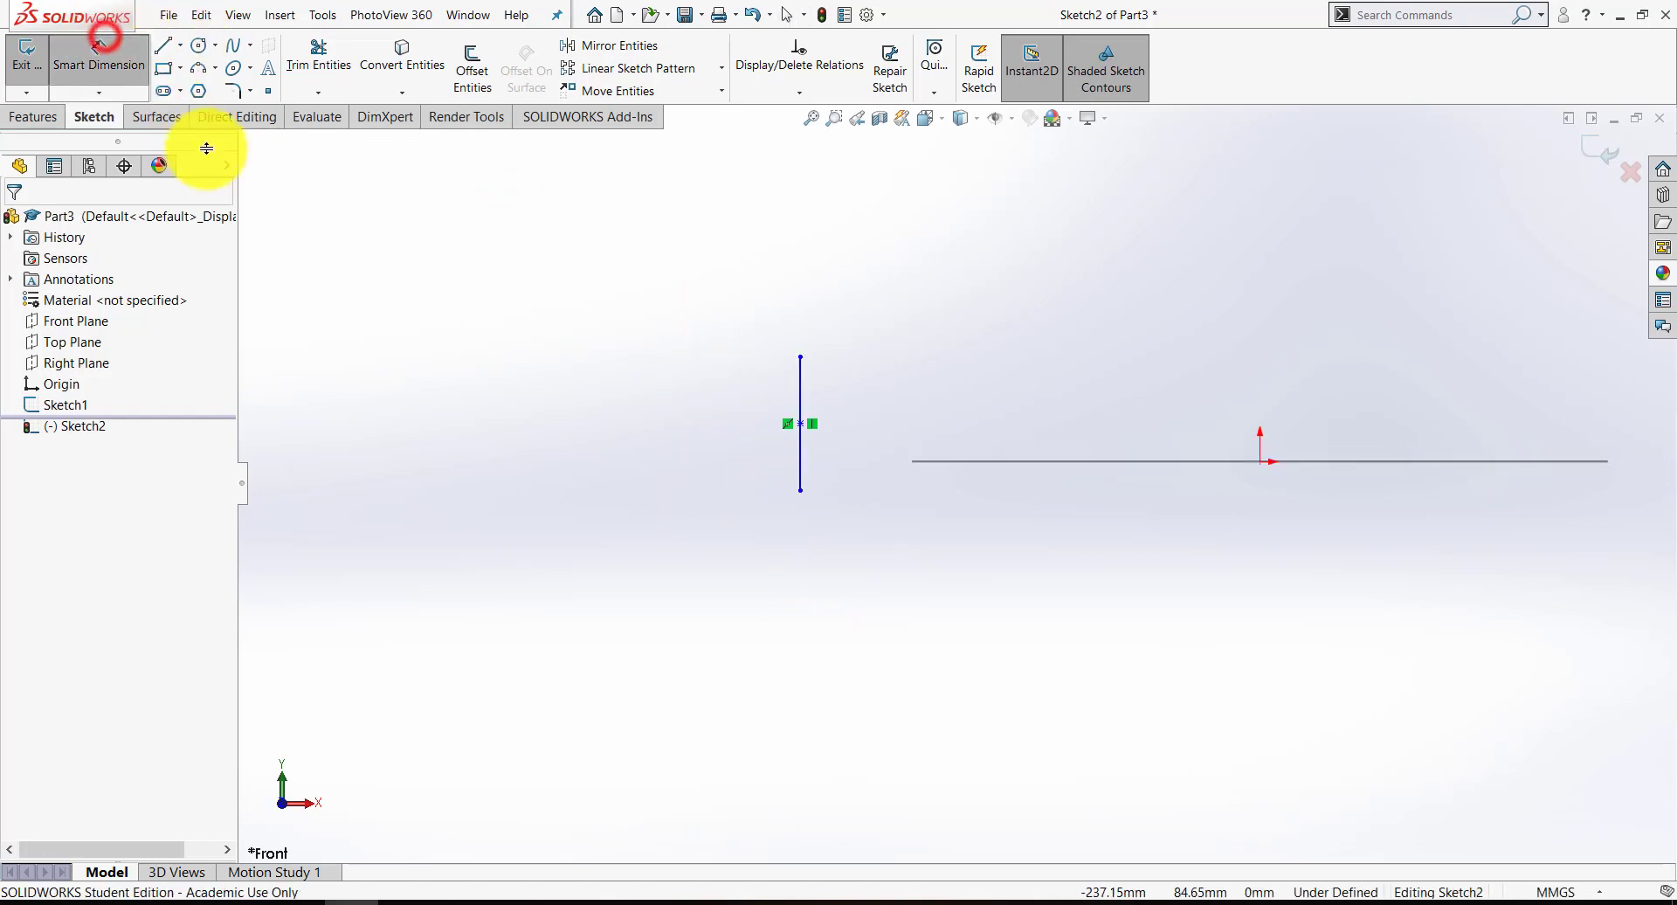
{"action": "left_click", "coordinate": [801, 402]}
{"action": "left_click", "coordinate": [692, 405]}
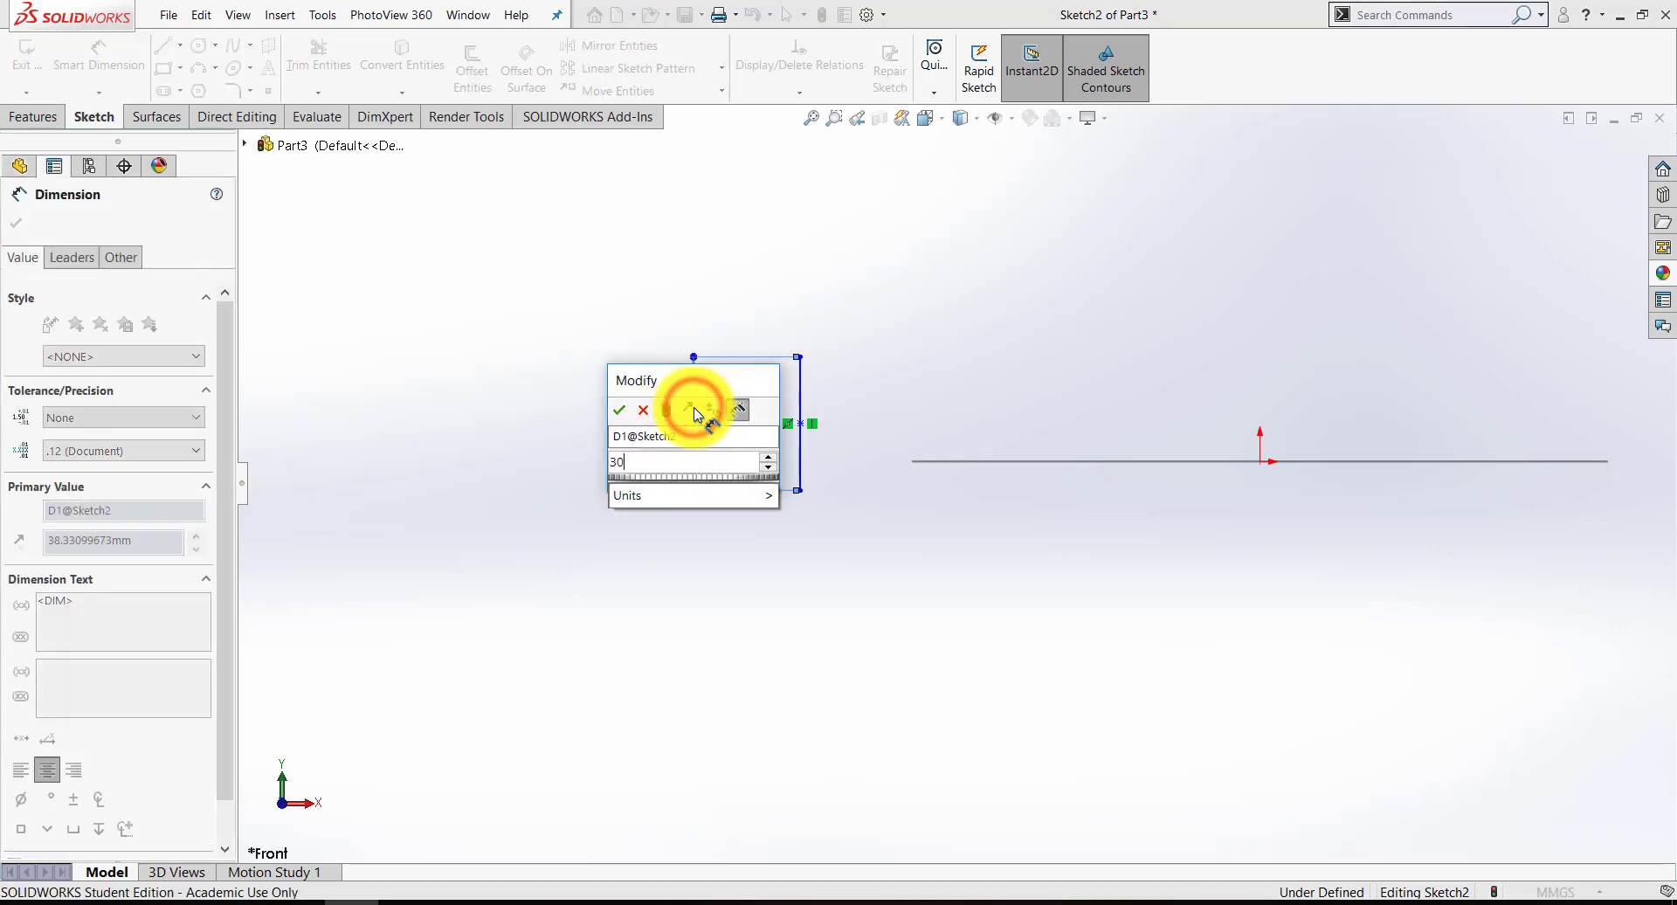
{"action": "key", "text": "Return"}
{"action": "mouse_move", "coordinate": [883, 423]}
{"action": "middle_mouse_down"}
{"action": "mouse_move", "coordinate": [899, 457]}
{"action": "mouse_move", "coordinate": [885, 495]}
{"action": "mouse_move", "coordinate": [928, 473]}
{"action": "middle_mouse_up"}
{"action": "scroll", "coordinate": [926, 474], "scroll_direction": "down", "scroll_amount": 3}
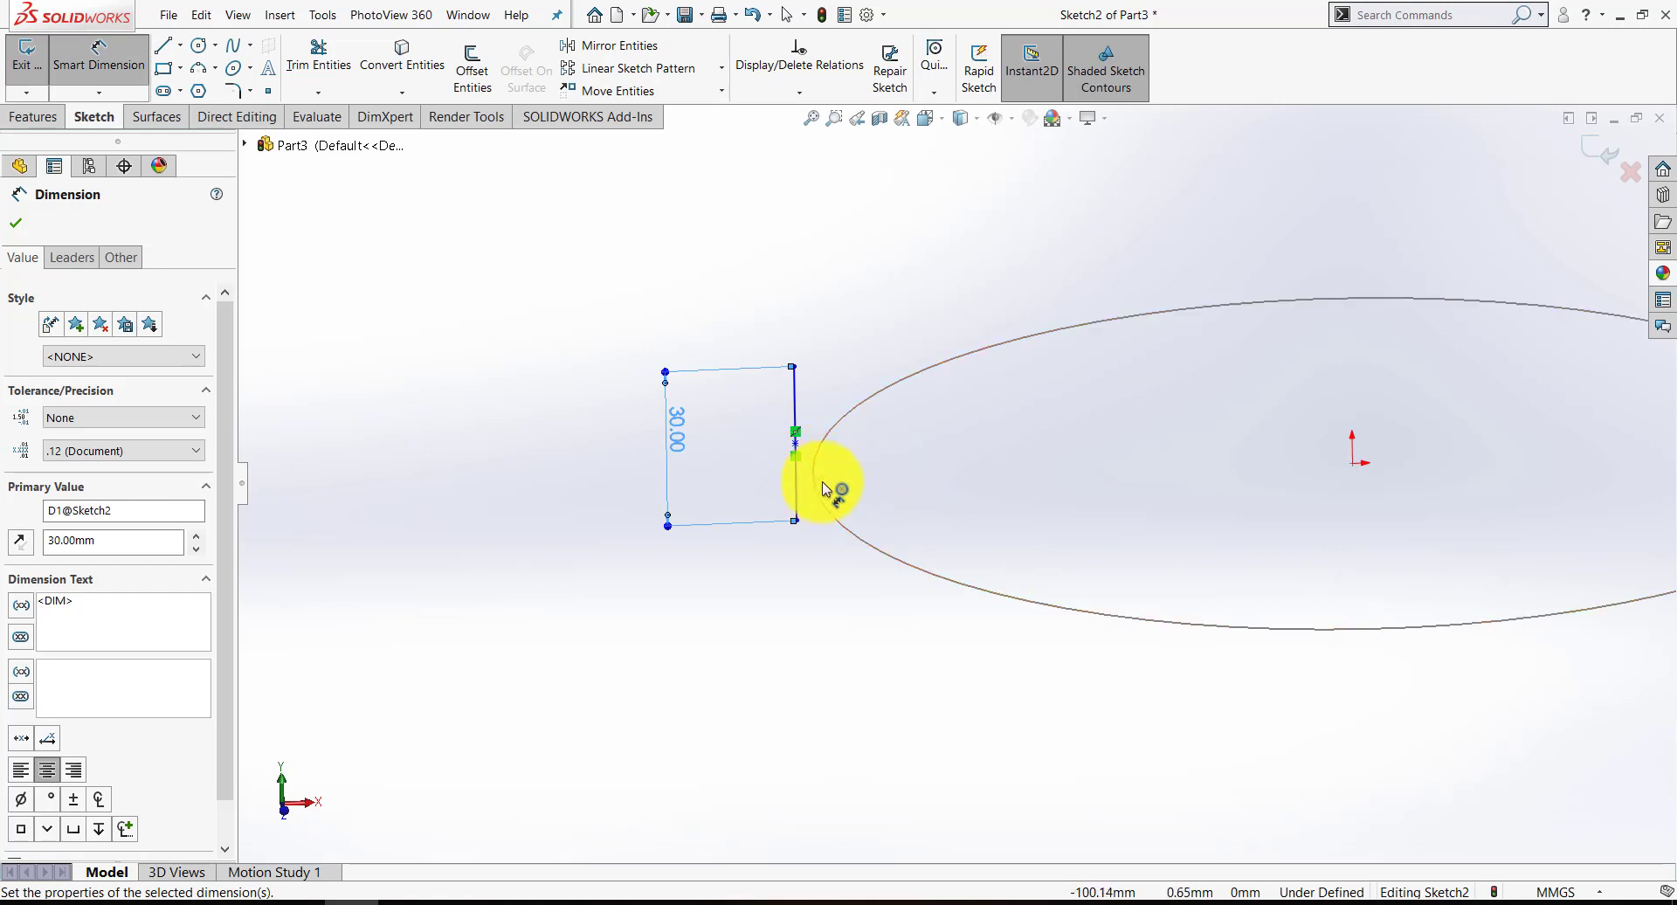
{"action": "key", "text": "Escape"}
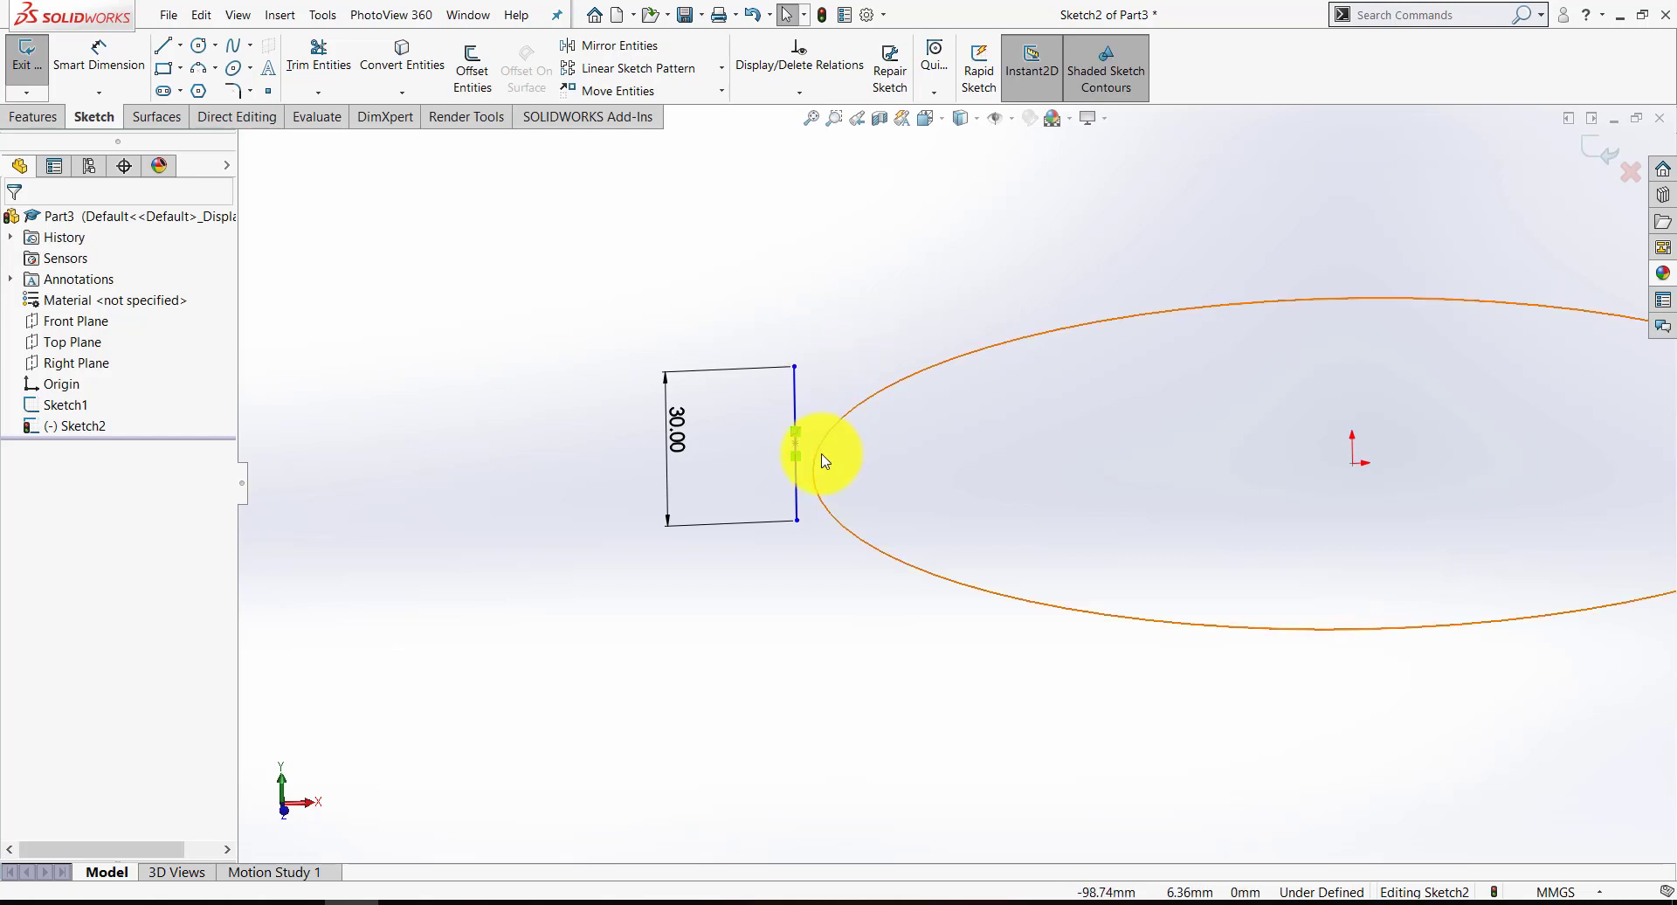
Add a Pierce relation between the vertical line's midpoint and the circle, and exit the sketch.
{"action": "left_click", "coordinate": [795, 446]}
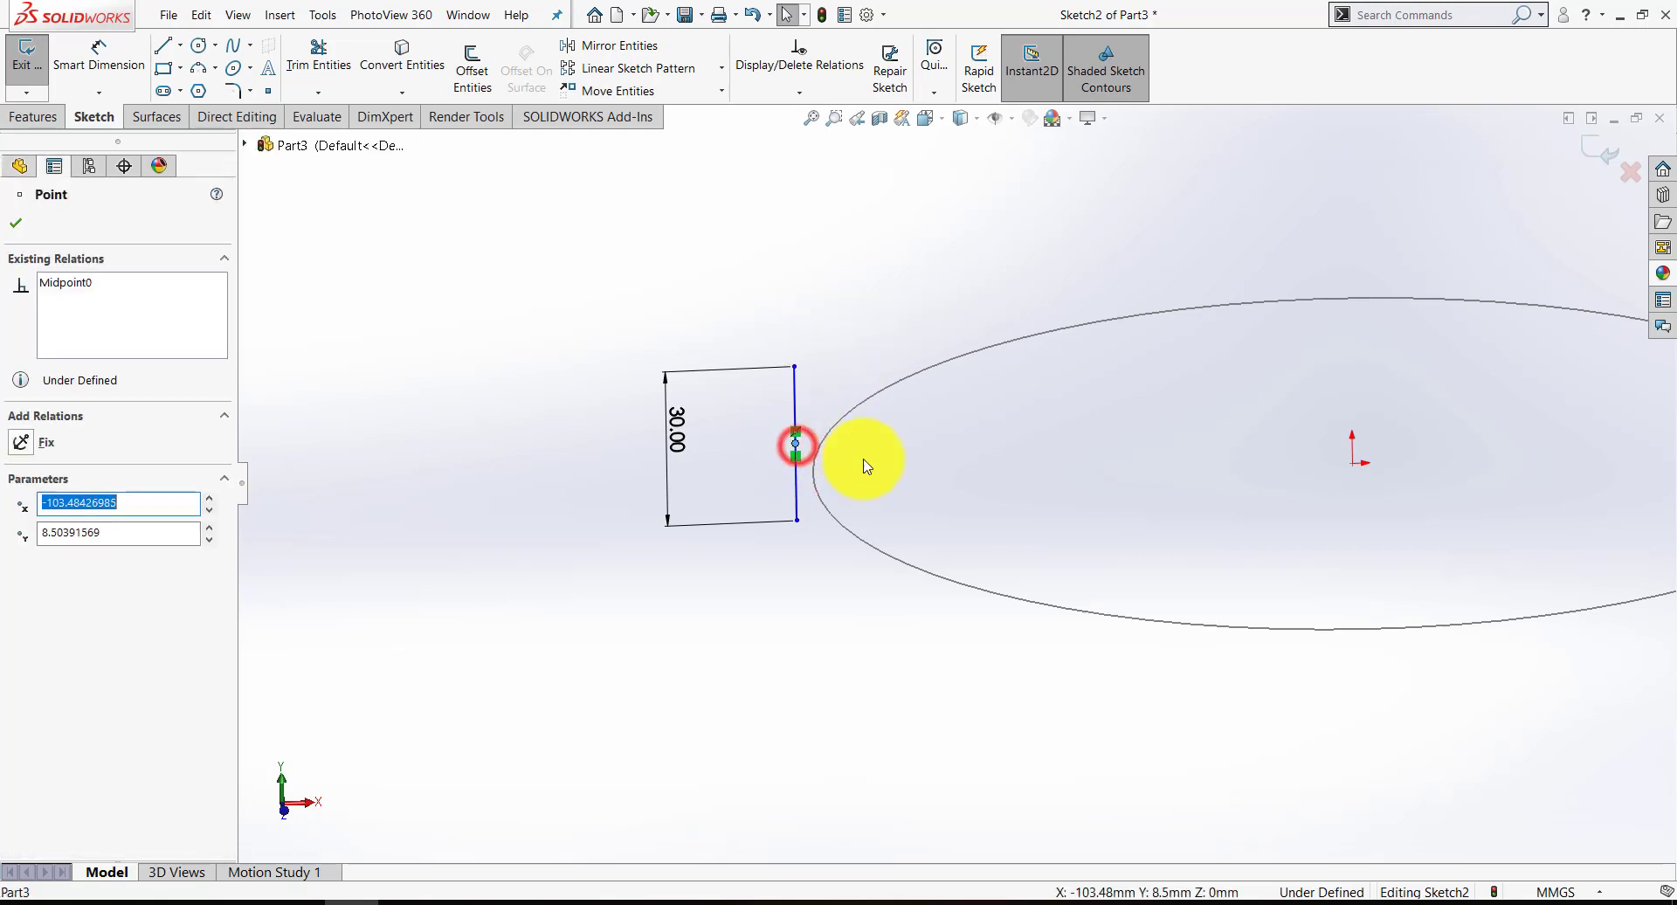
{"action": "left_click", "coordinate": [854, 411], "text": "ctrl"}
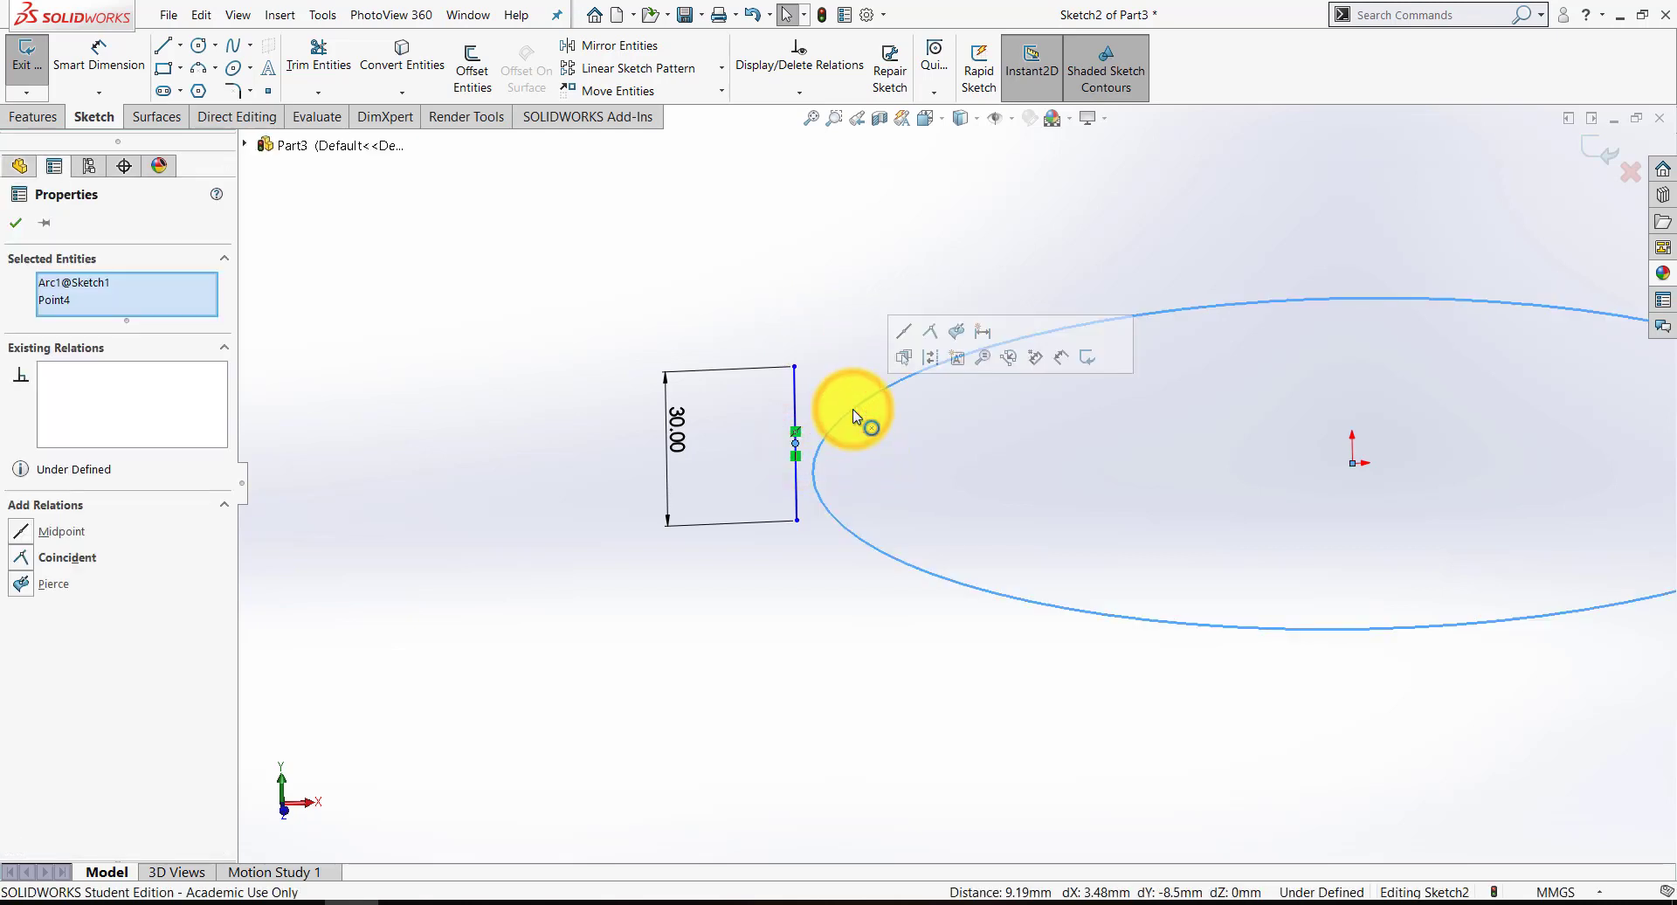
{"action": "left_click", "coordinate": [25, 583]}
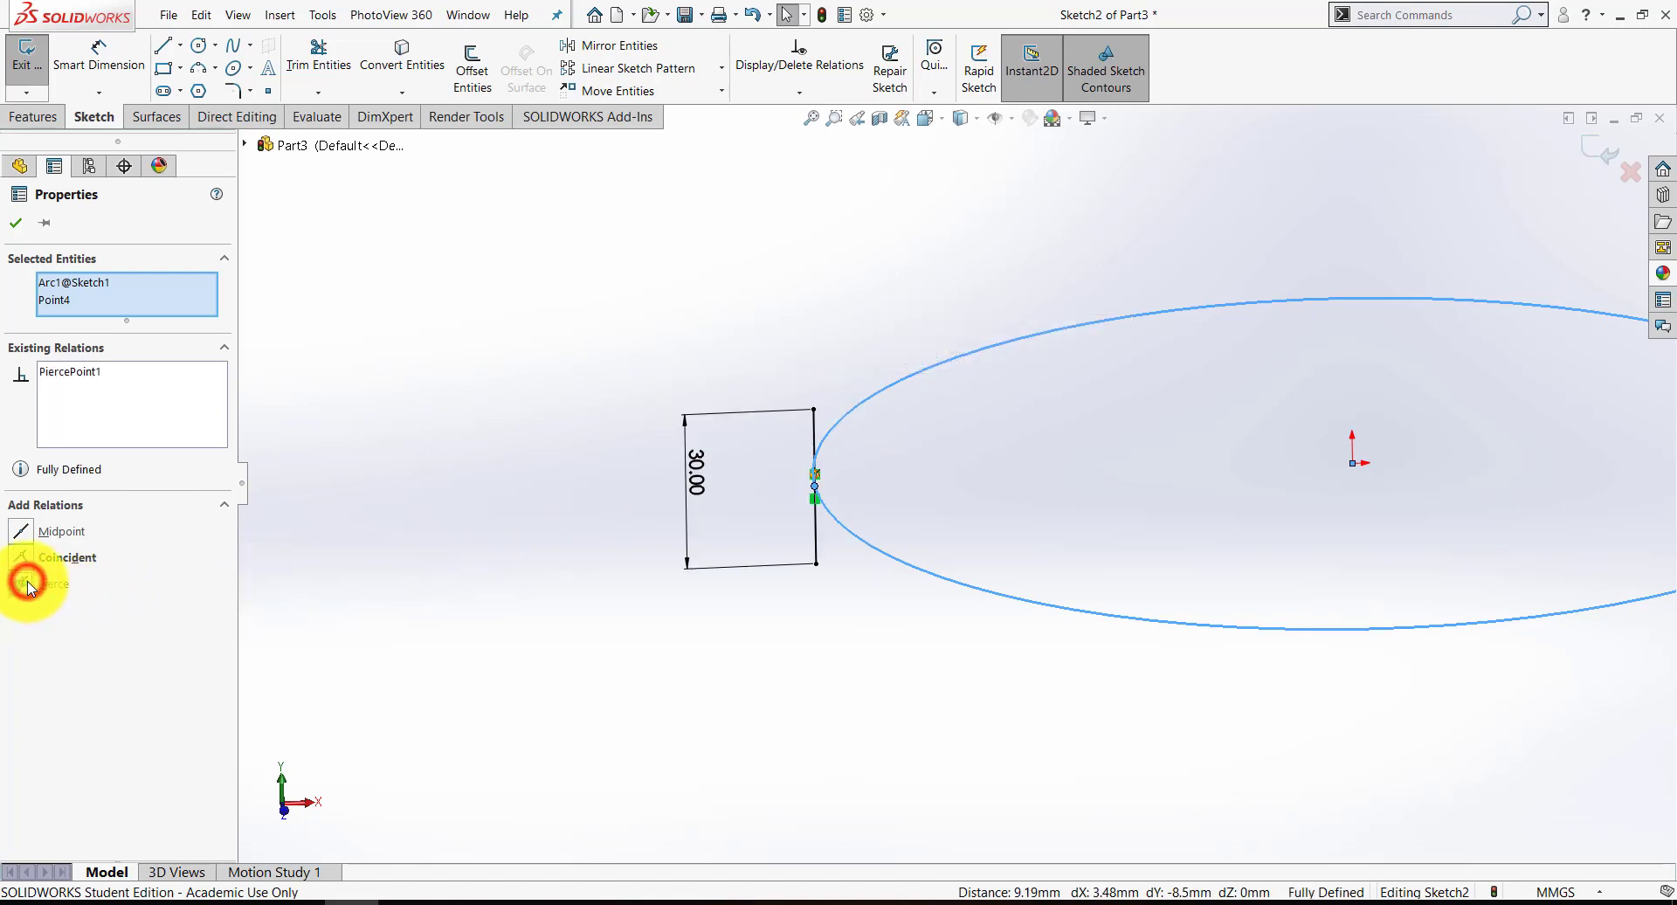
{"action": "left_click", "coordinate": [21, 220]}
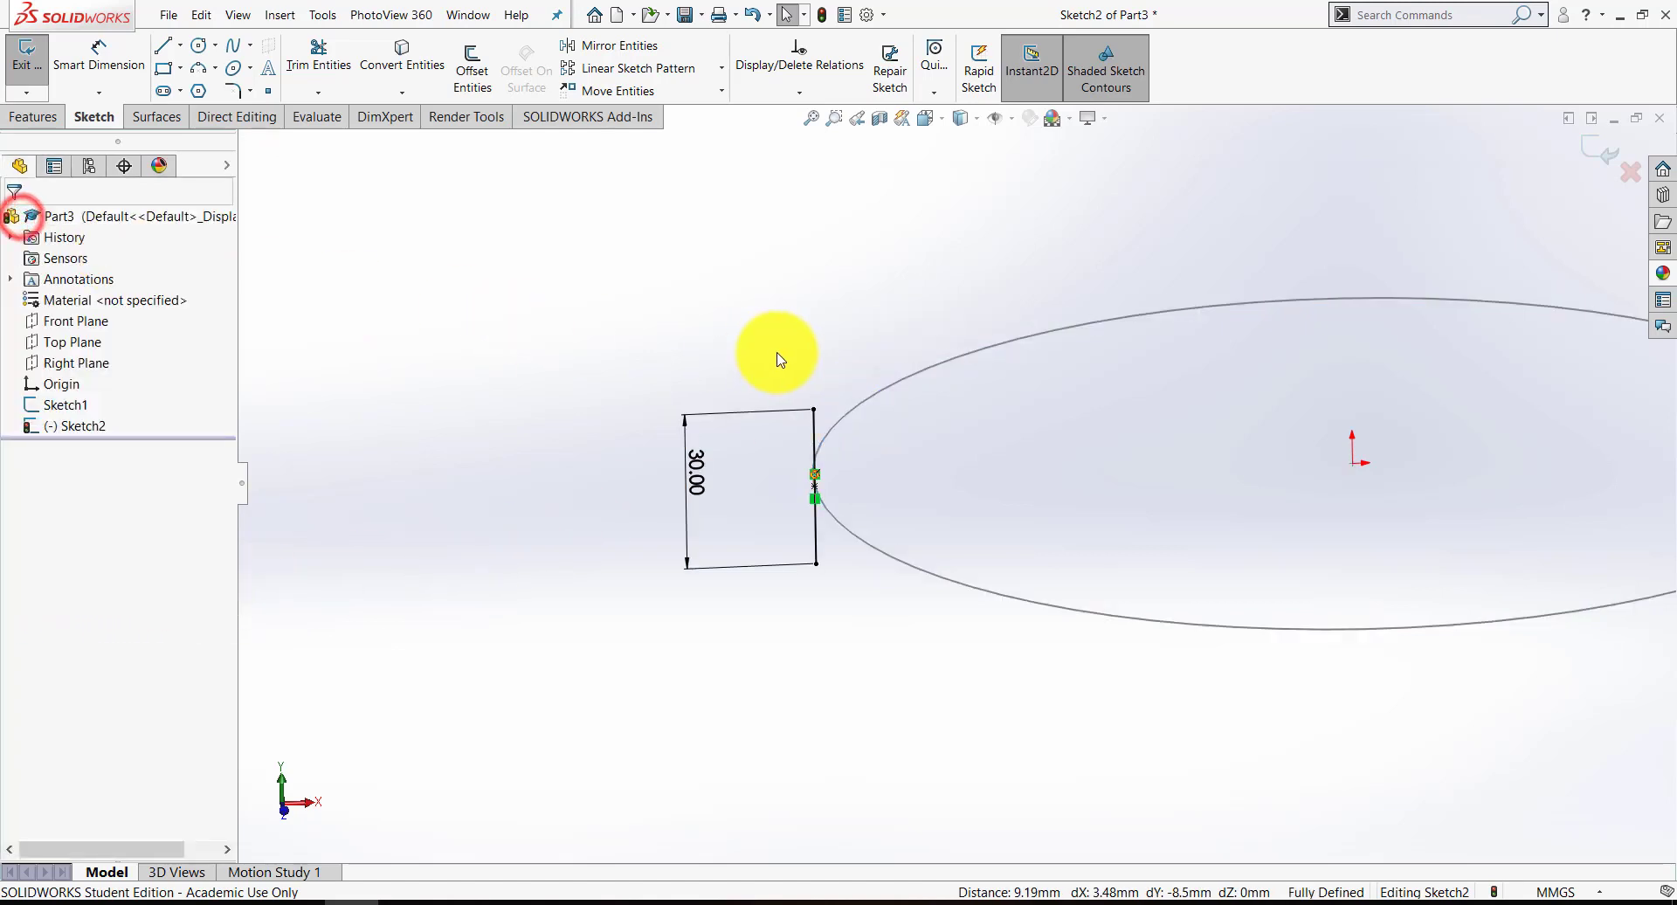
{"action": "key", "text": "z"}
{"action": "left_click", "coordinate": [1593, 147]}
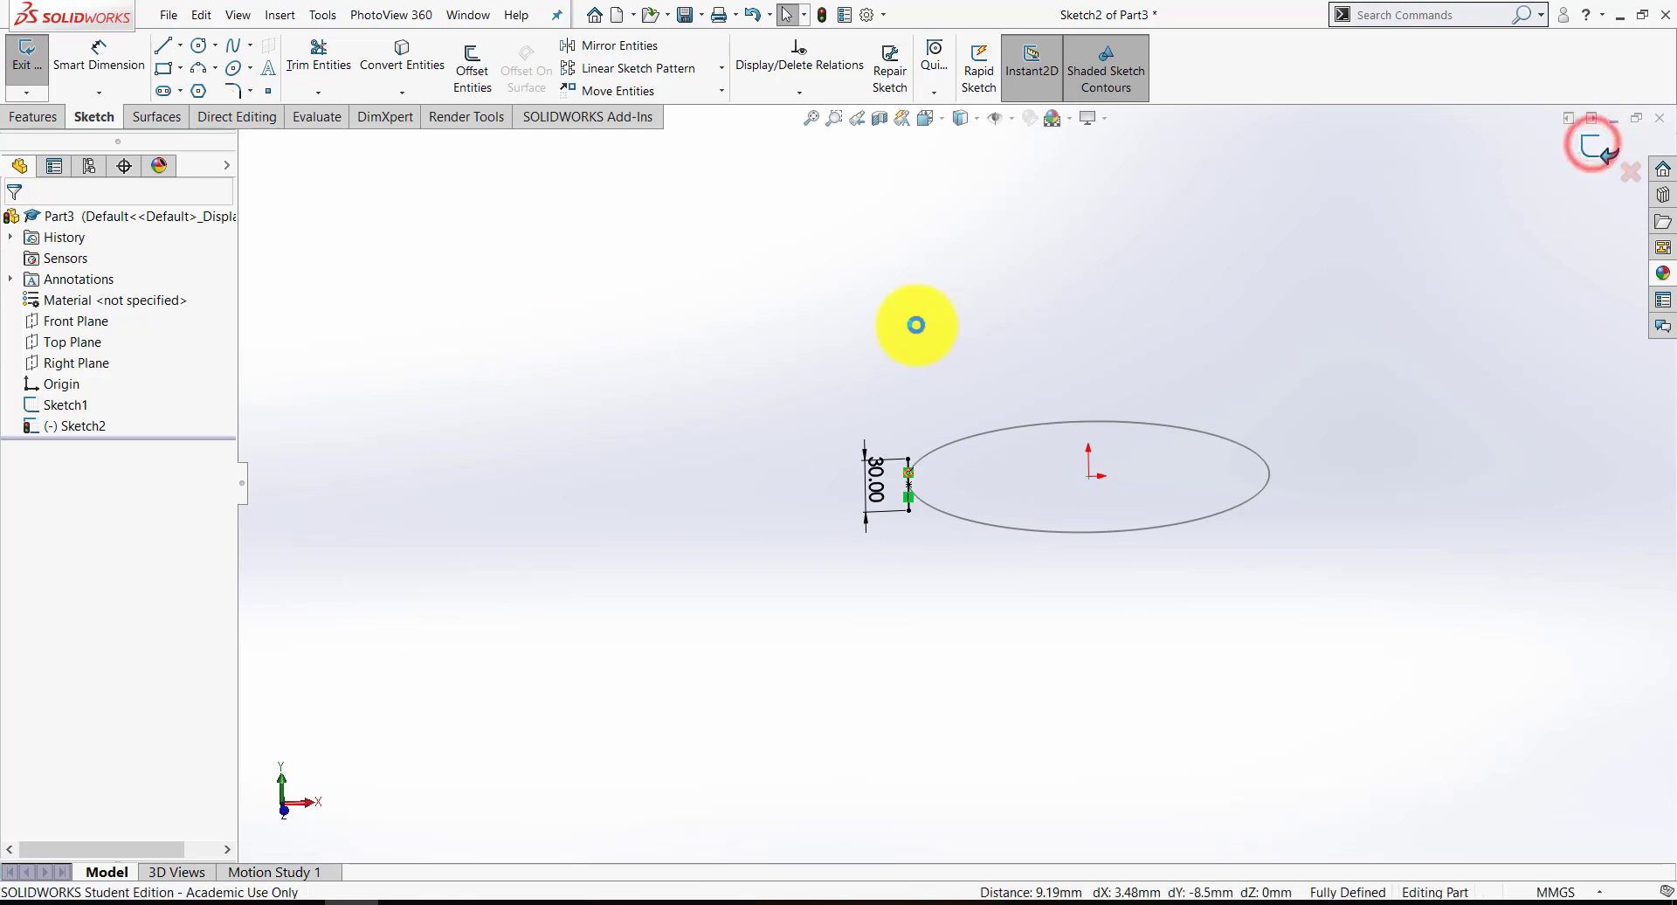
Bring up the surface modelling commands.
{"action": "mouse_move", "coordinate": [928, 499]}
{"action": "middle_mouse_down"}
{"action": "mouse_move", "coordinate": [951, 483]}
{"action": "mouse_move", "coordinate": [980, 490]}
{"action": "mouse_move", "coordinate": [936, 513]}
{"action": "mouse_move", "coordinate": [1167, 489]}
{"action": "mouse_move", "coordinate": [1100, 472]}
{"action": "middle_mouse_up"}
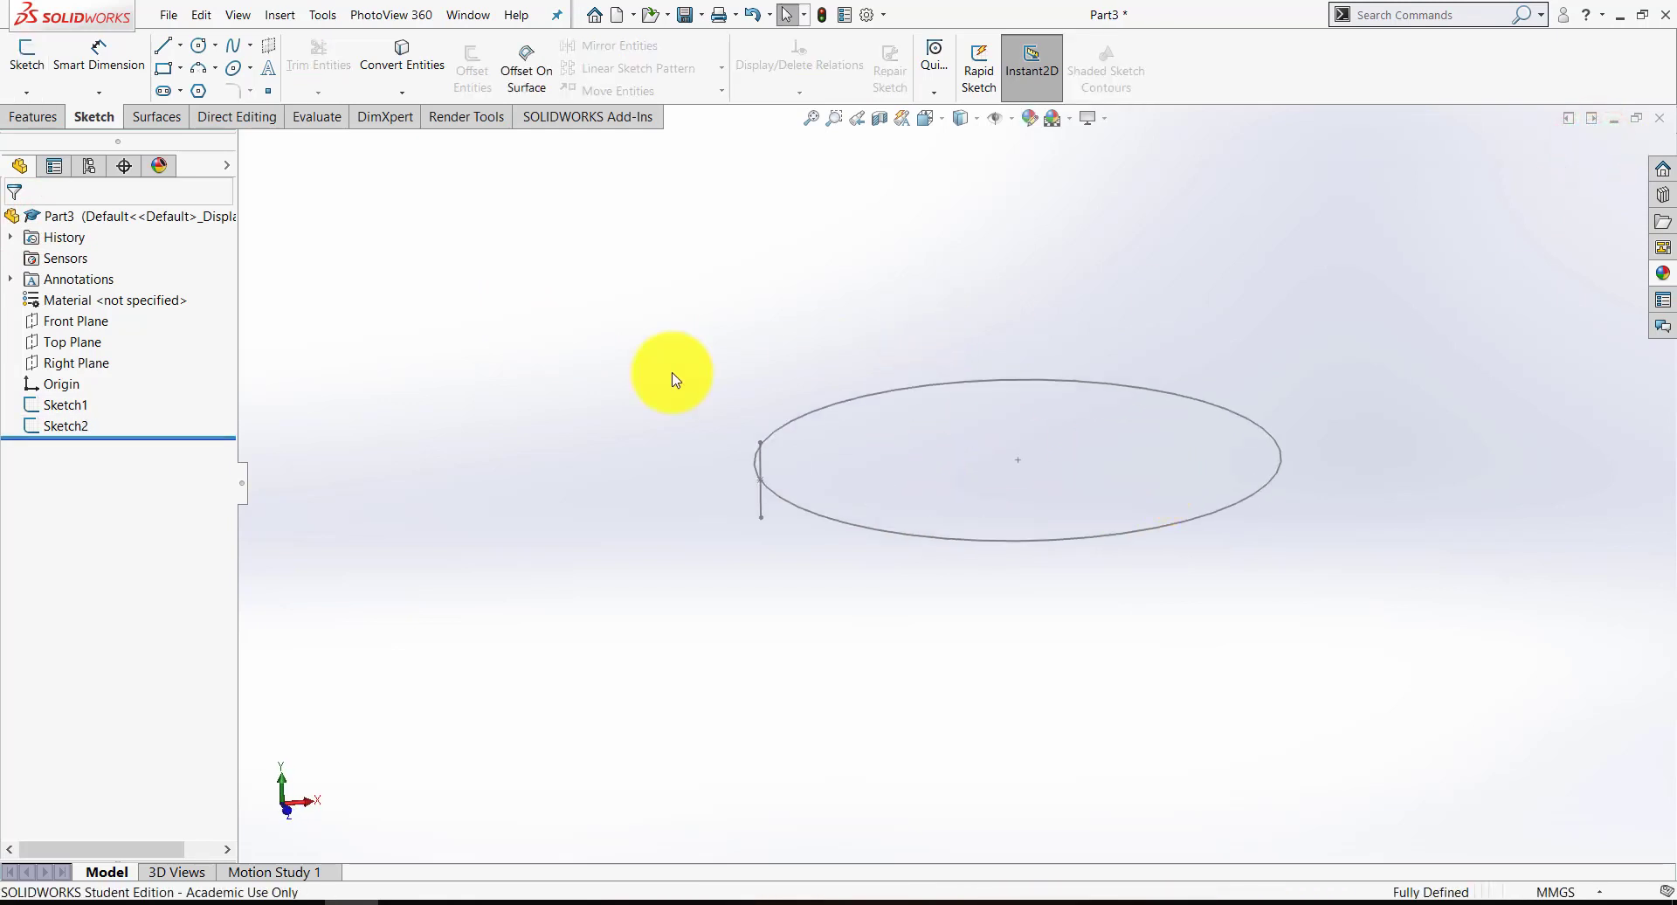
{"action": "left_click", "coordinate": [154, 124]}
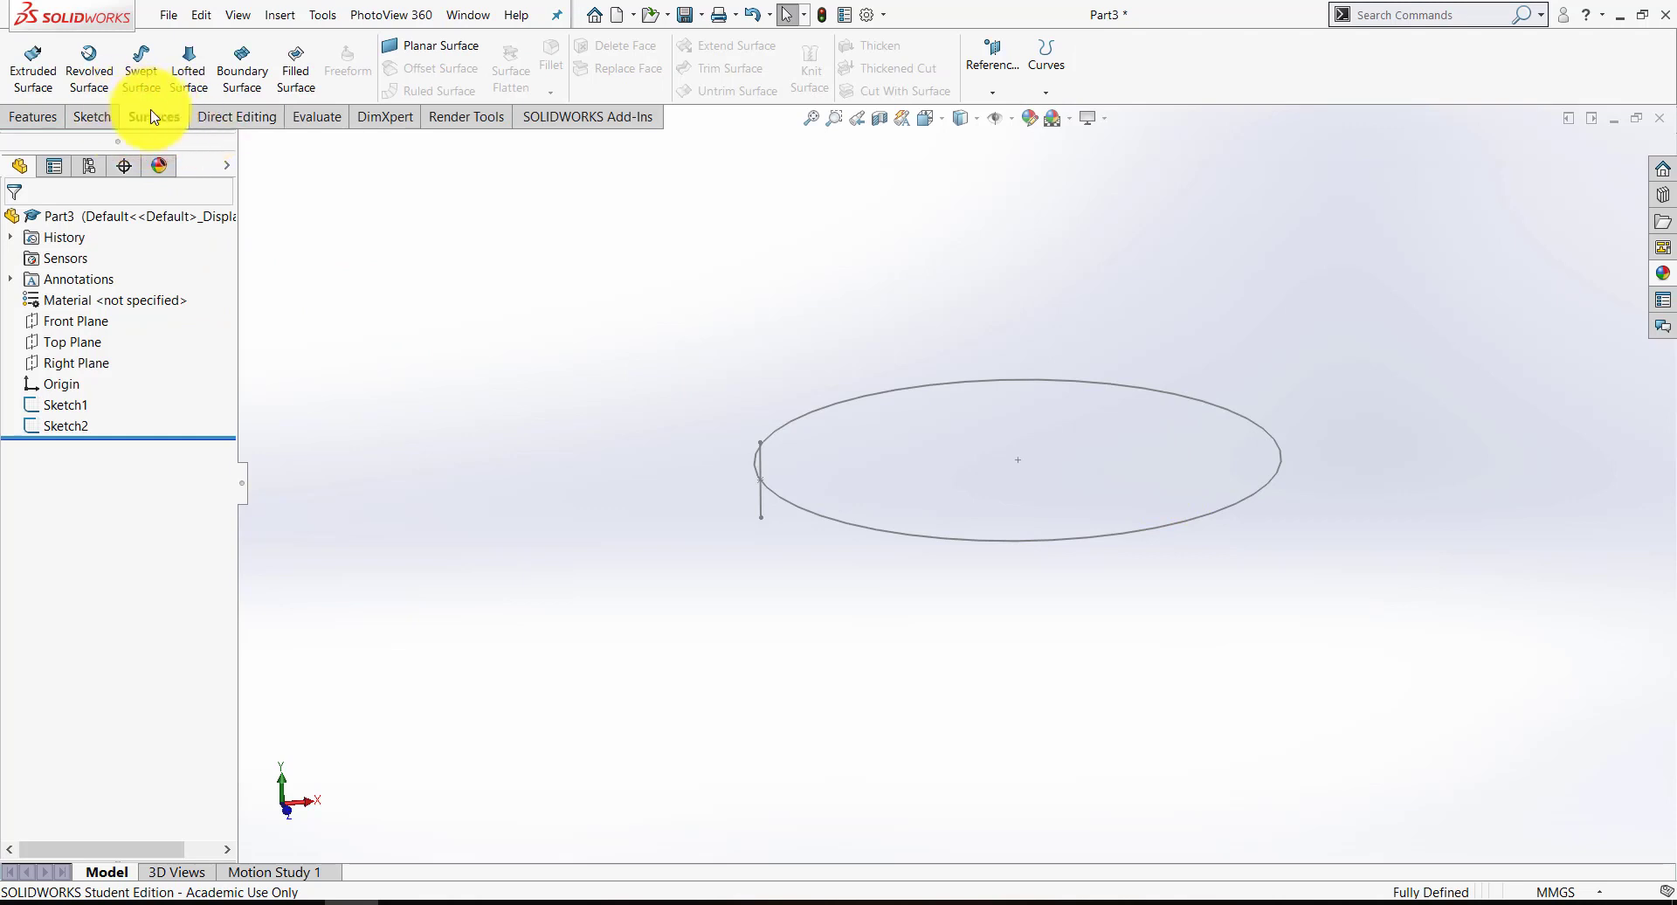
{"action": "right_click", "coordinate": [209, 112]}
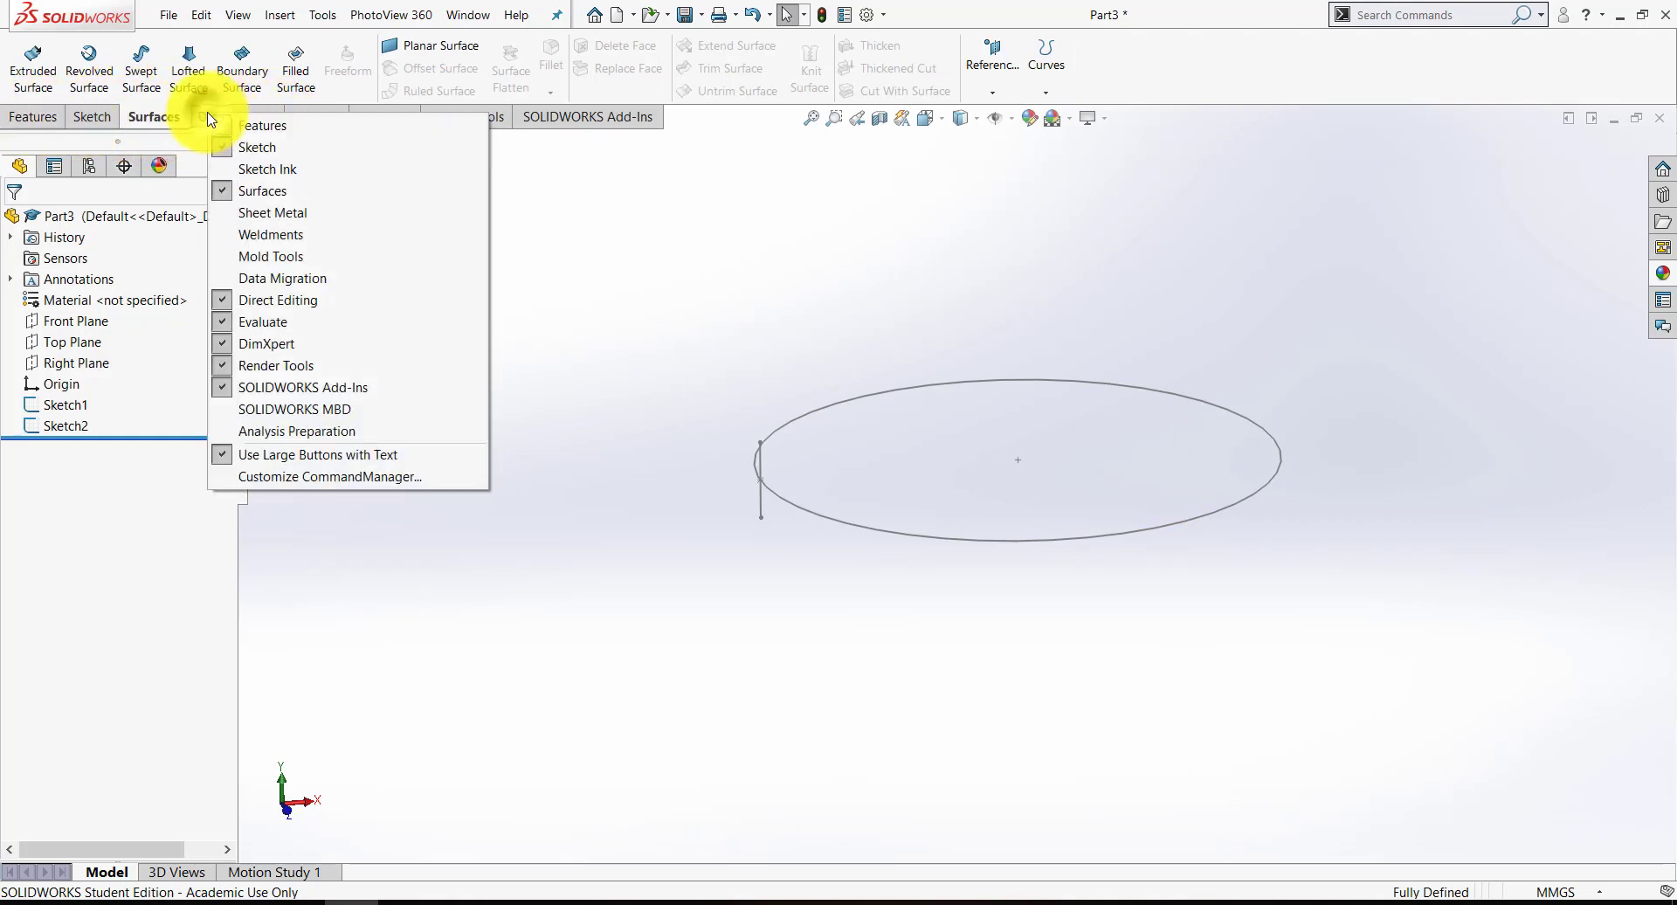
{"action": "left_click", "coordinate": [614, 214]}
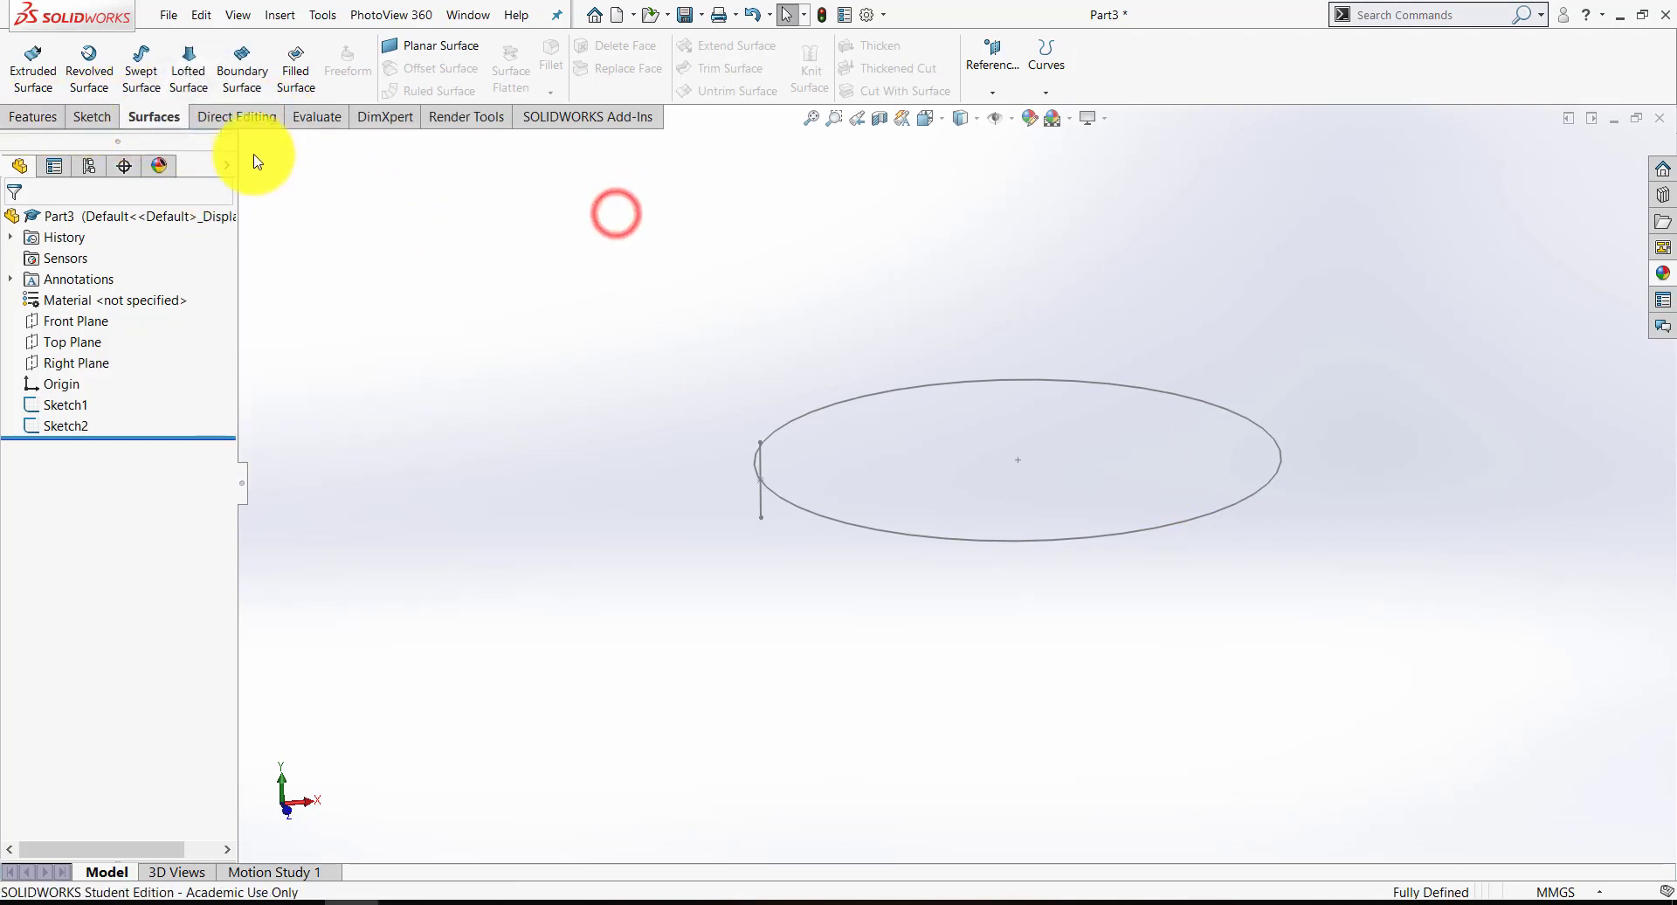
{"action": "left_click", "coordinate": [179, 90]}
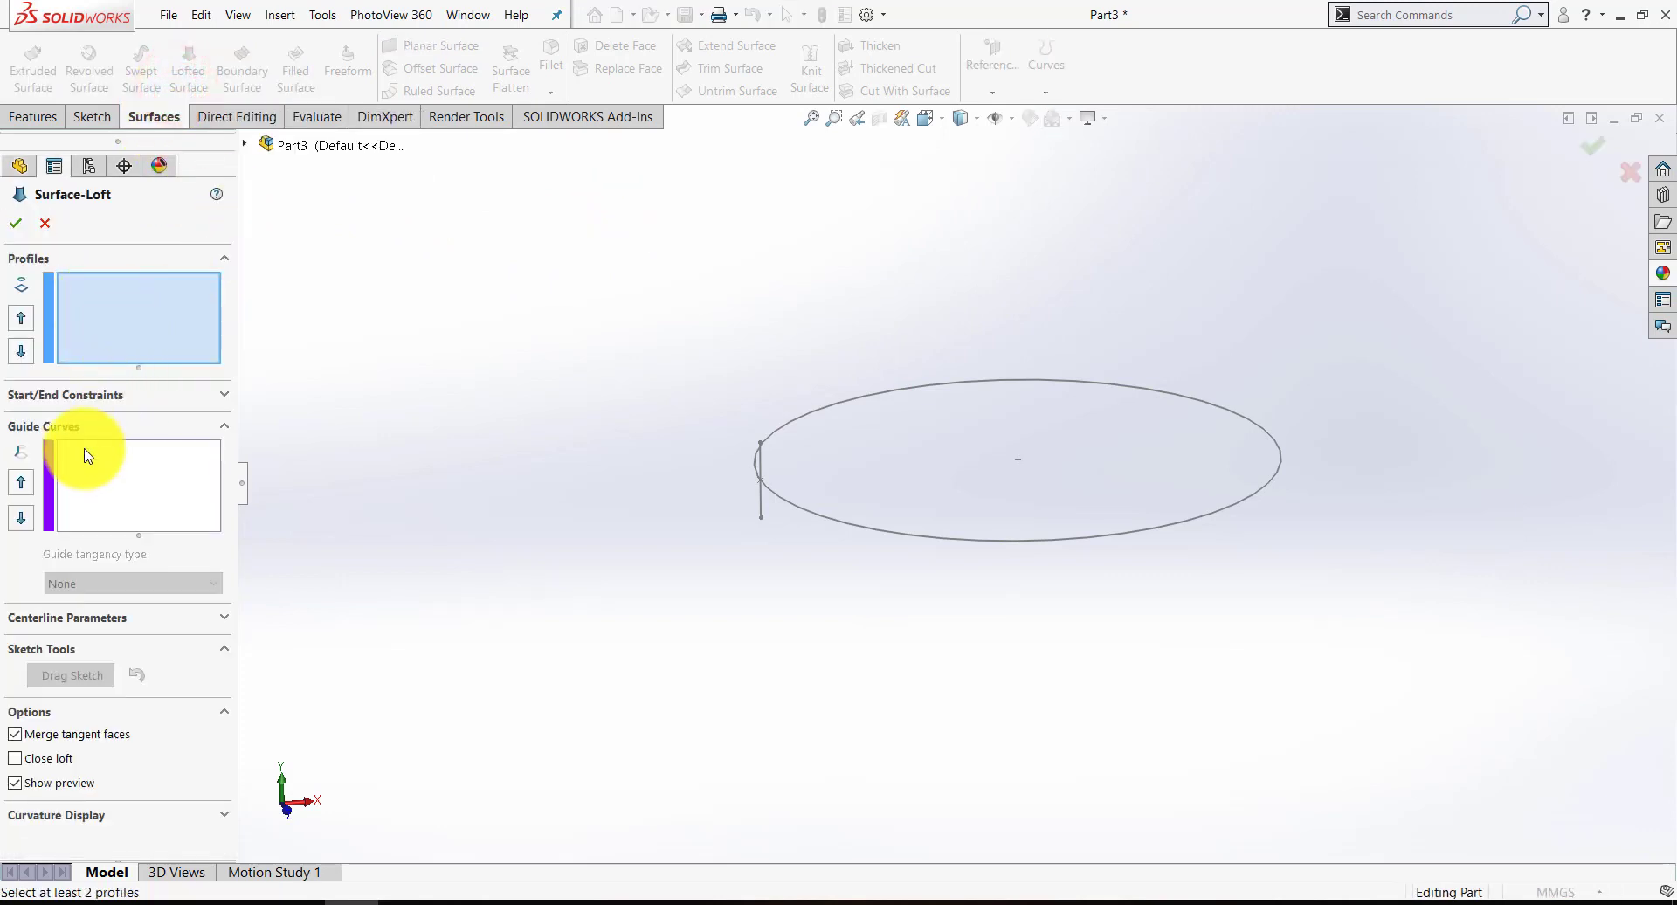
{"action": "left_click", "coordinate": [44, 221]}
Set up a swept surface with the vertical line sketch as the profile and the circle sketch as the path.
{"action": "left_click", "coordinate": [137, 68]}
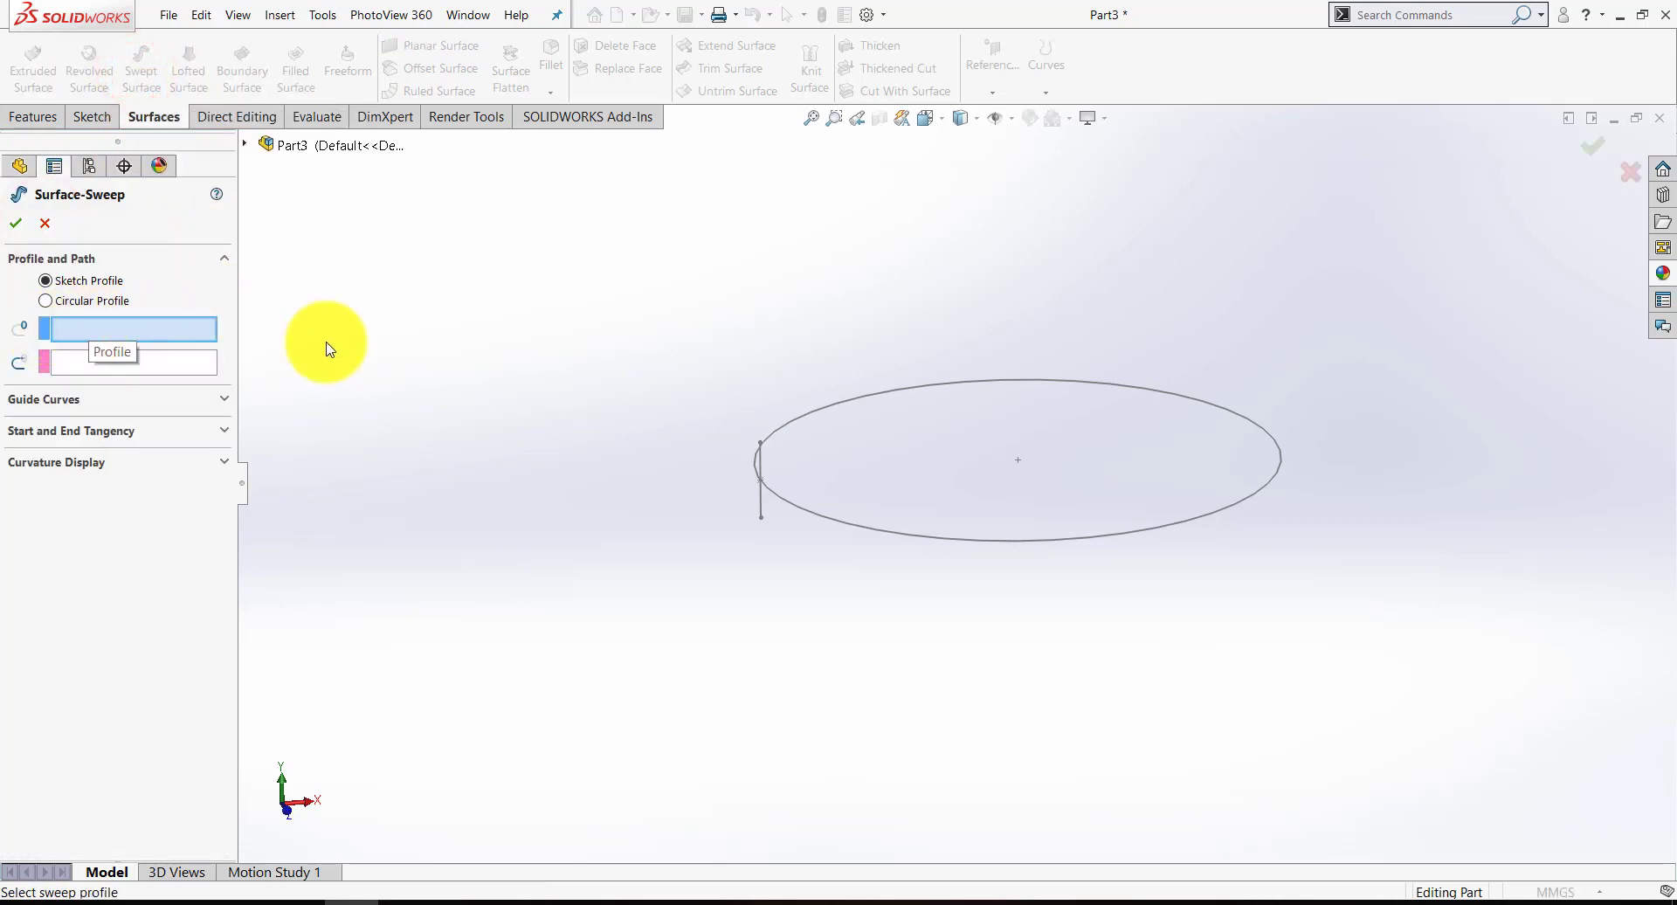
{"action": "left_click", "coordinate": [759, 505]}
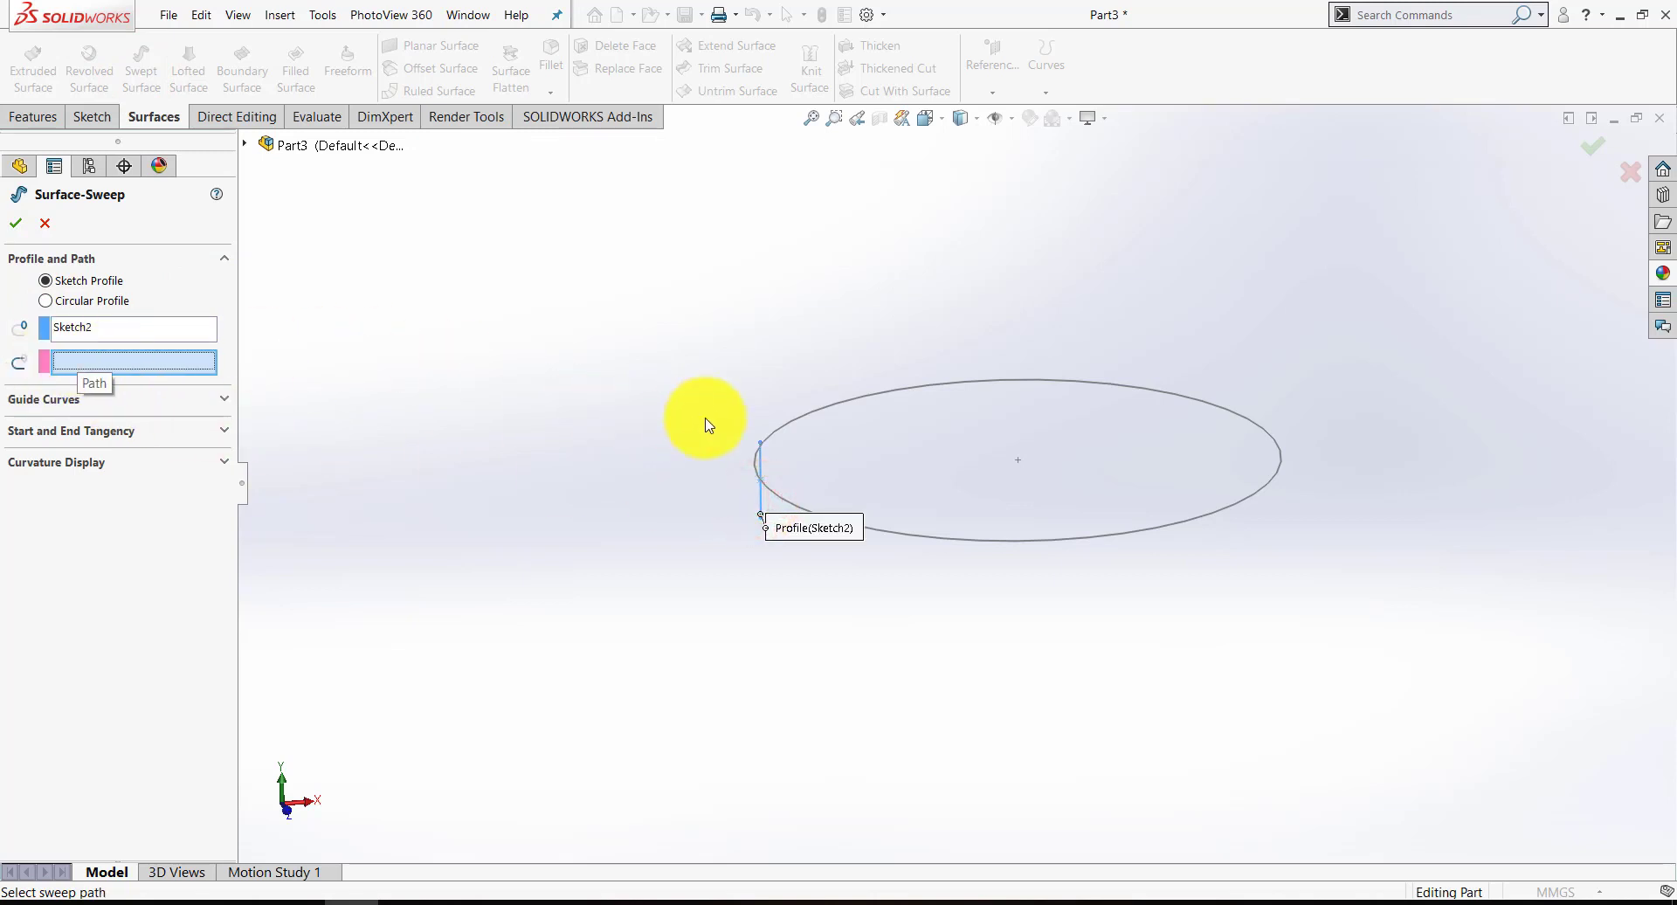
{"action": "left_click", "coordinate": [800, 422]}
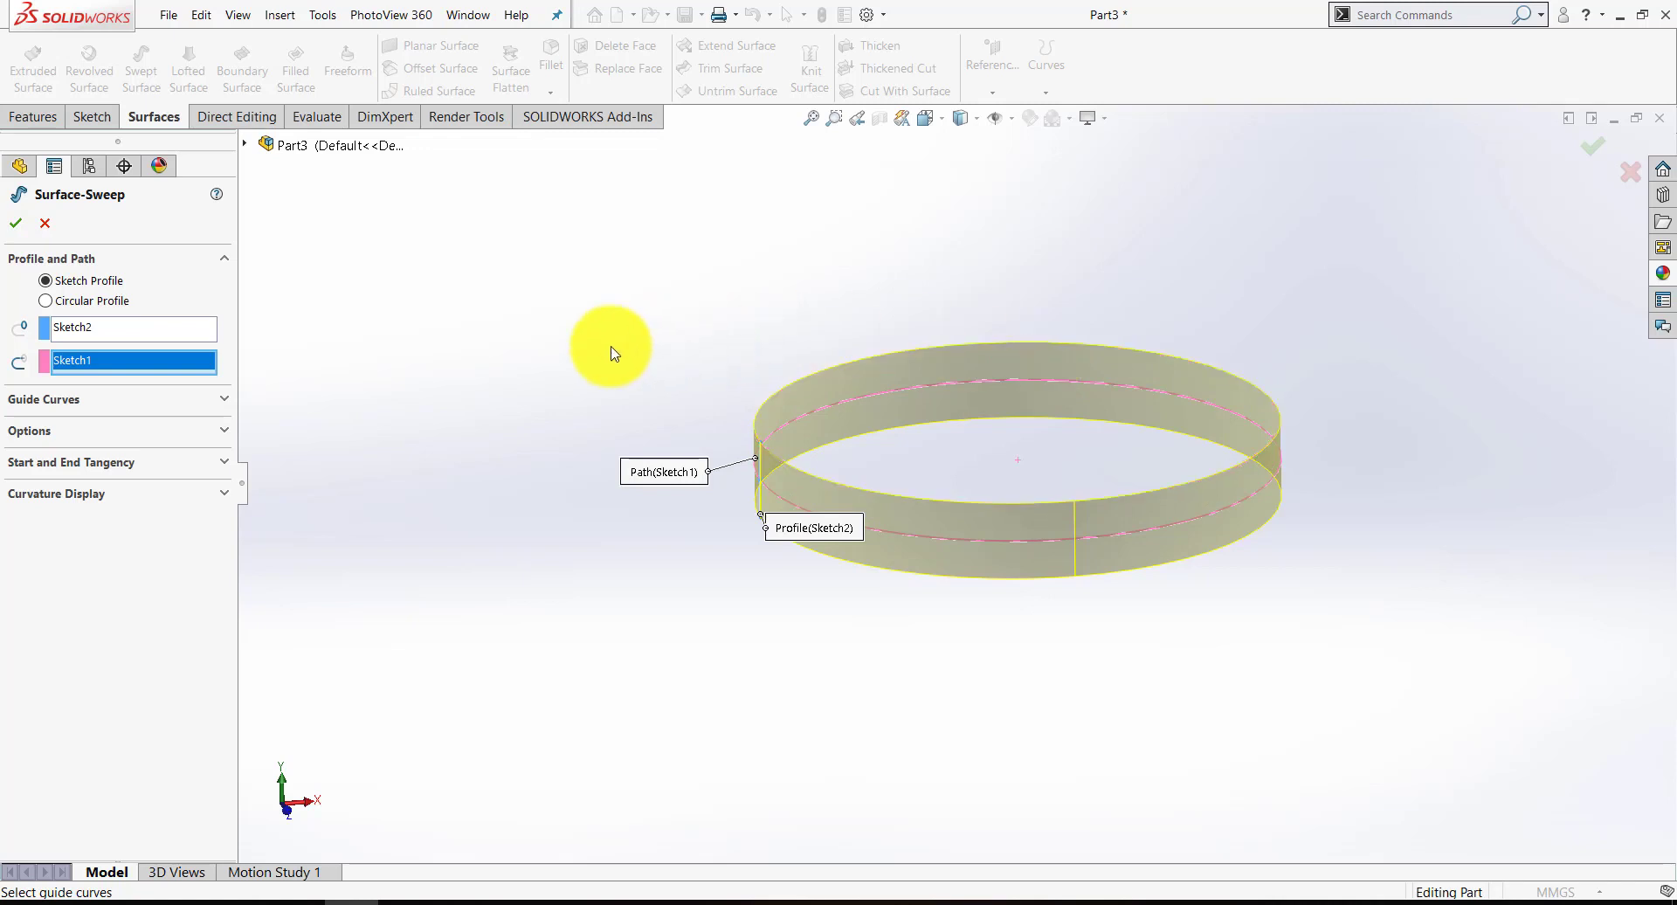
Give the swept surface a Specify Twist Value profile twist of 1 revolution, keeping the Follow Path orientation, and create it.
{"action": "left_click", "coordinate": [222, 433]}
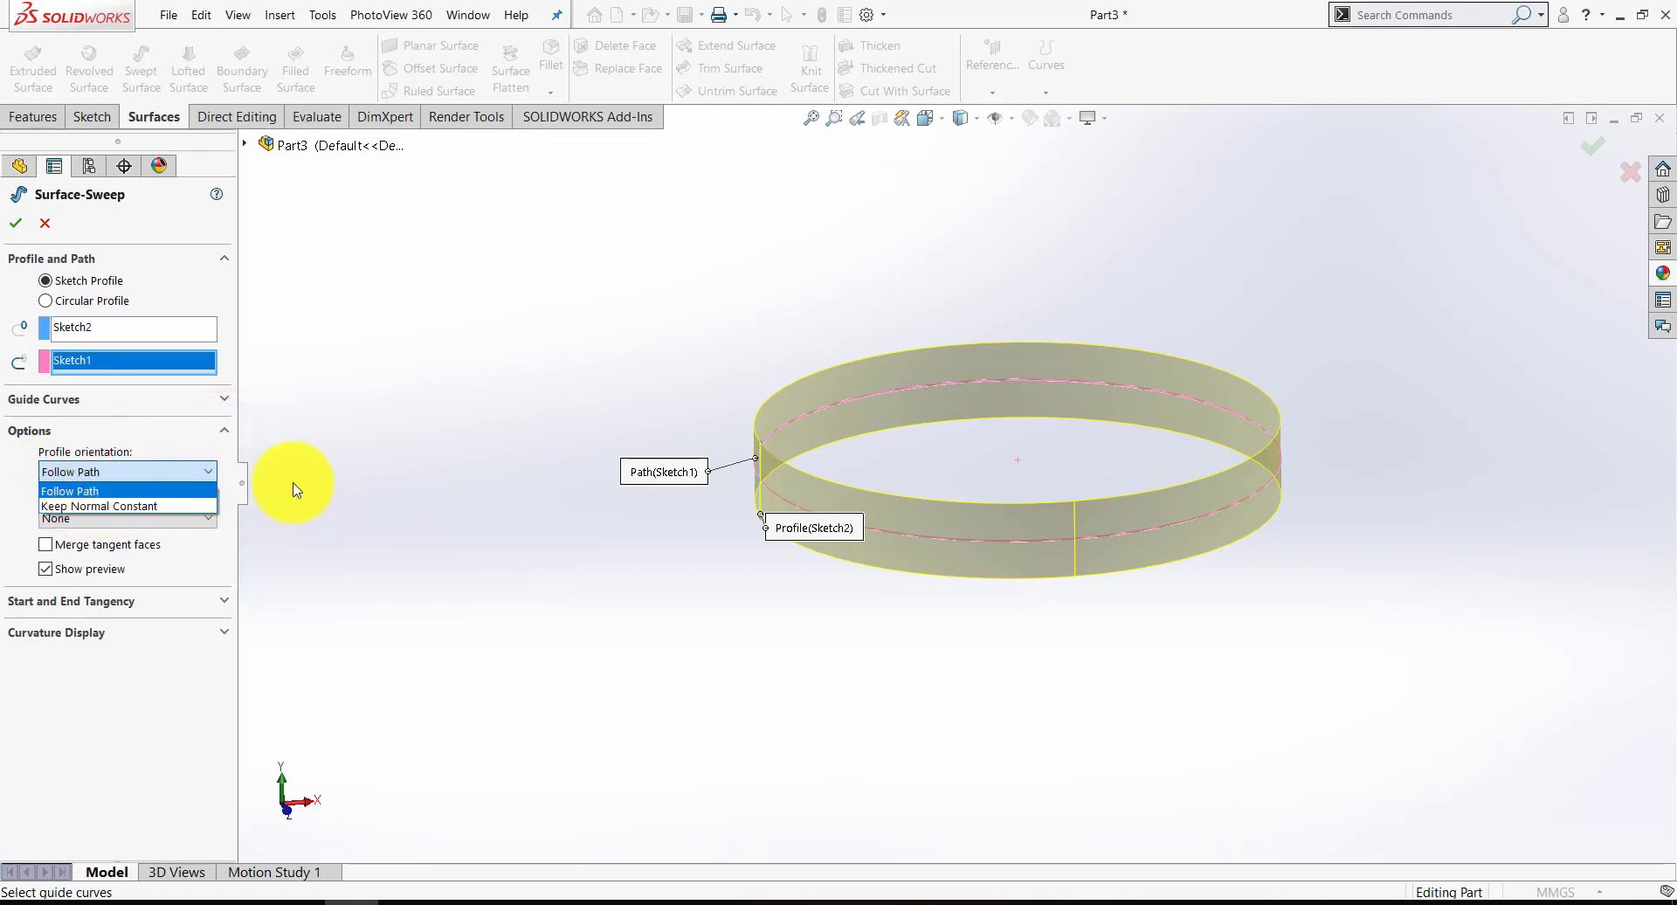
{"action": "left_click", "coordinate": [315, 481]}
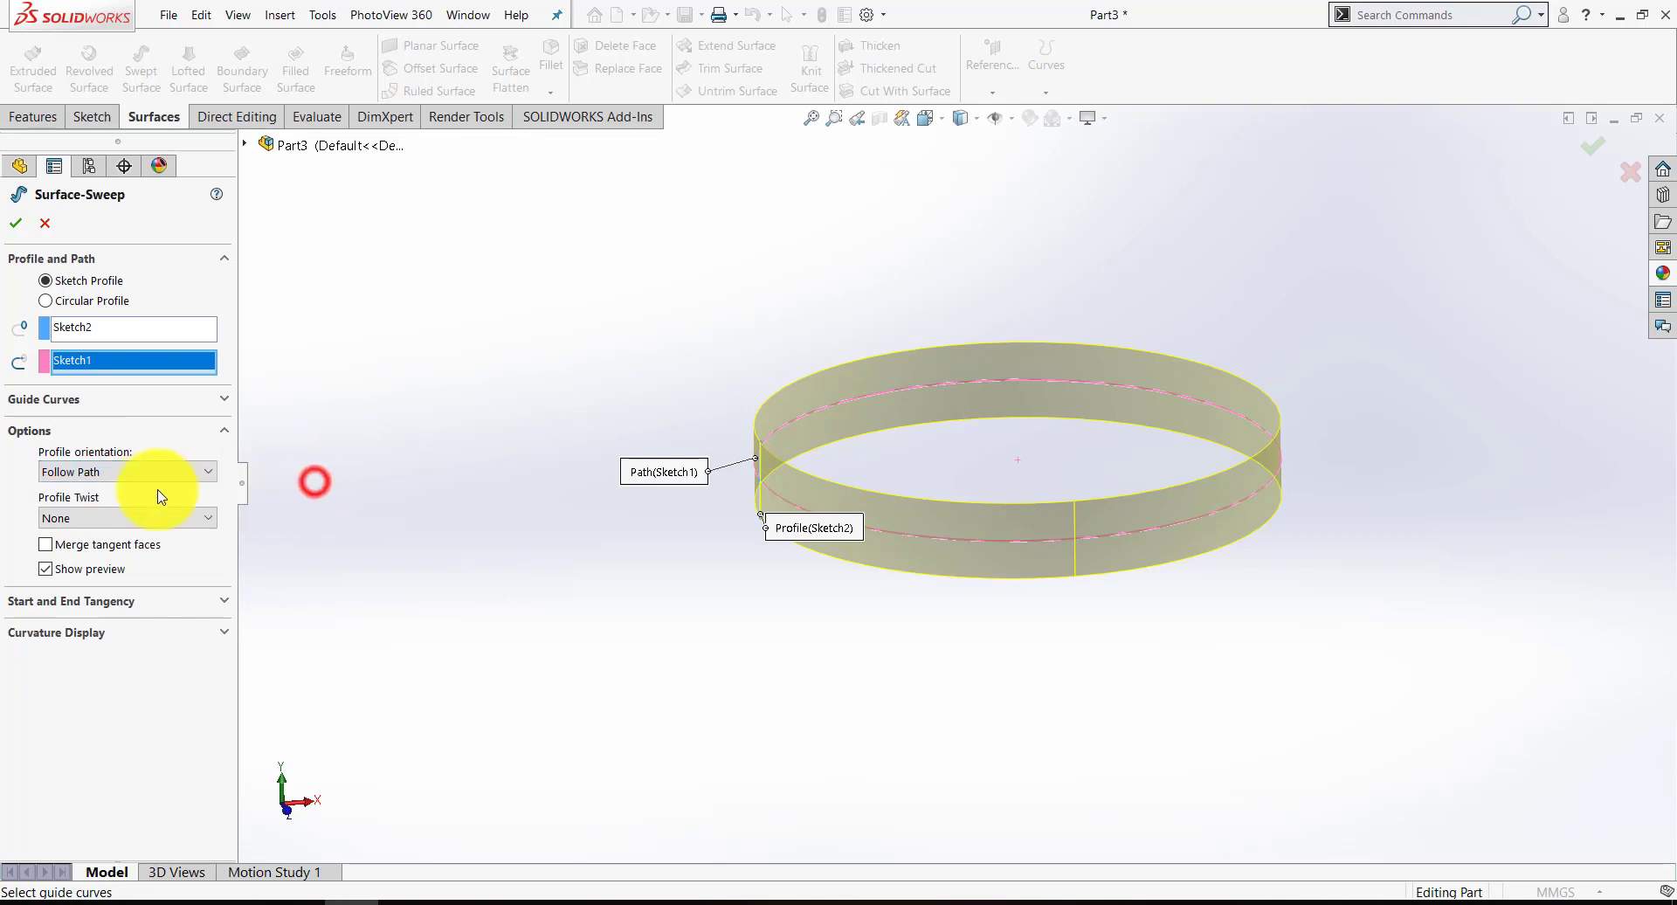
{"action": "left_click", "coordinate": [75, 520]}
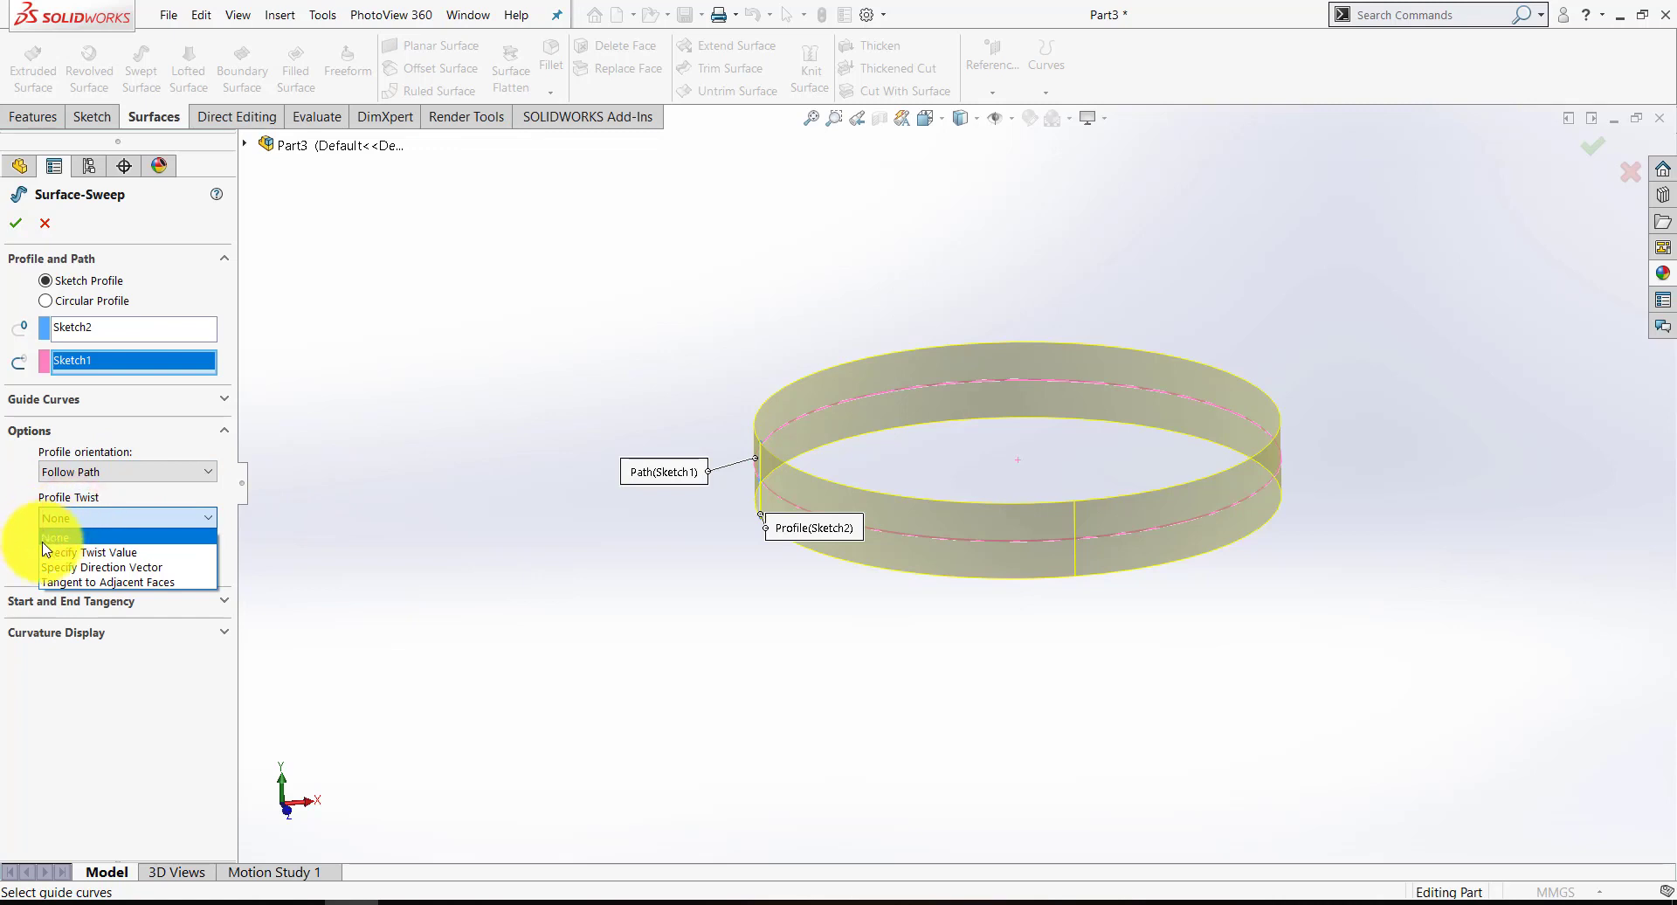
{"action": "left_click", "coordinate": [111, 559]}
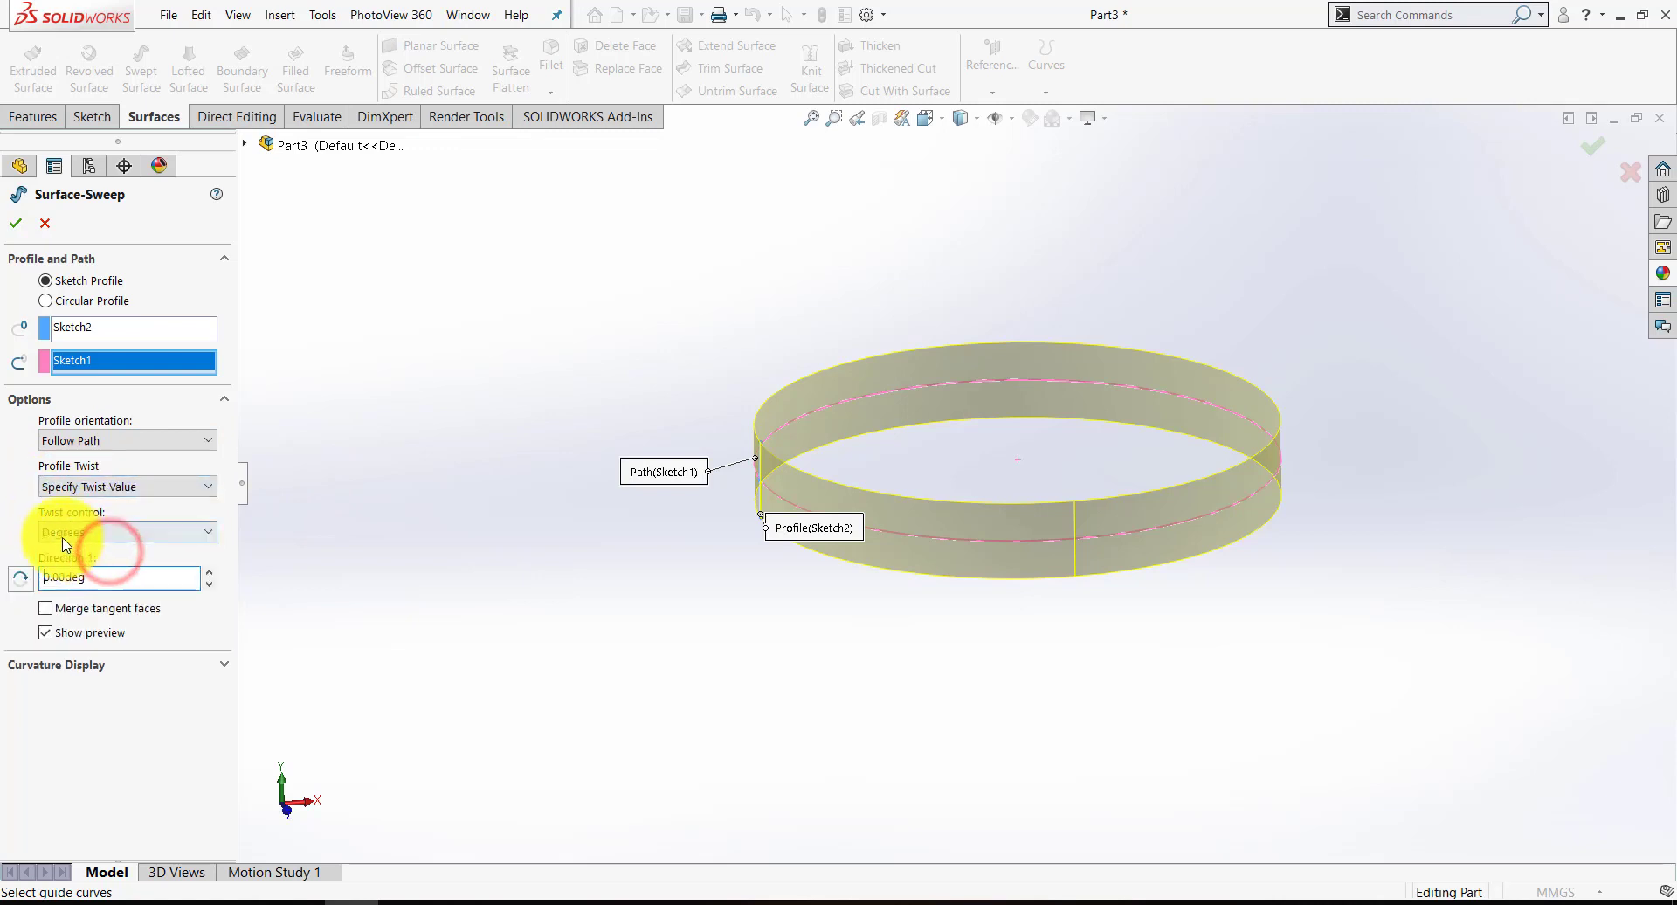
{"action": "left_click", "coordinate": [96, 532]}
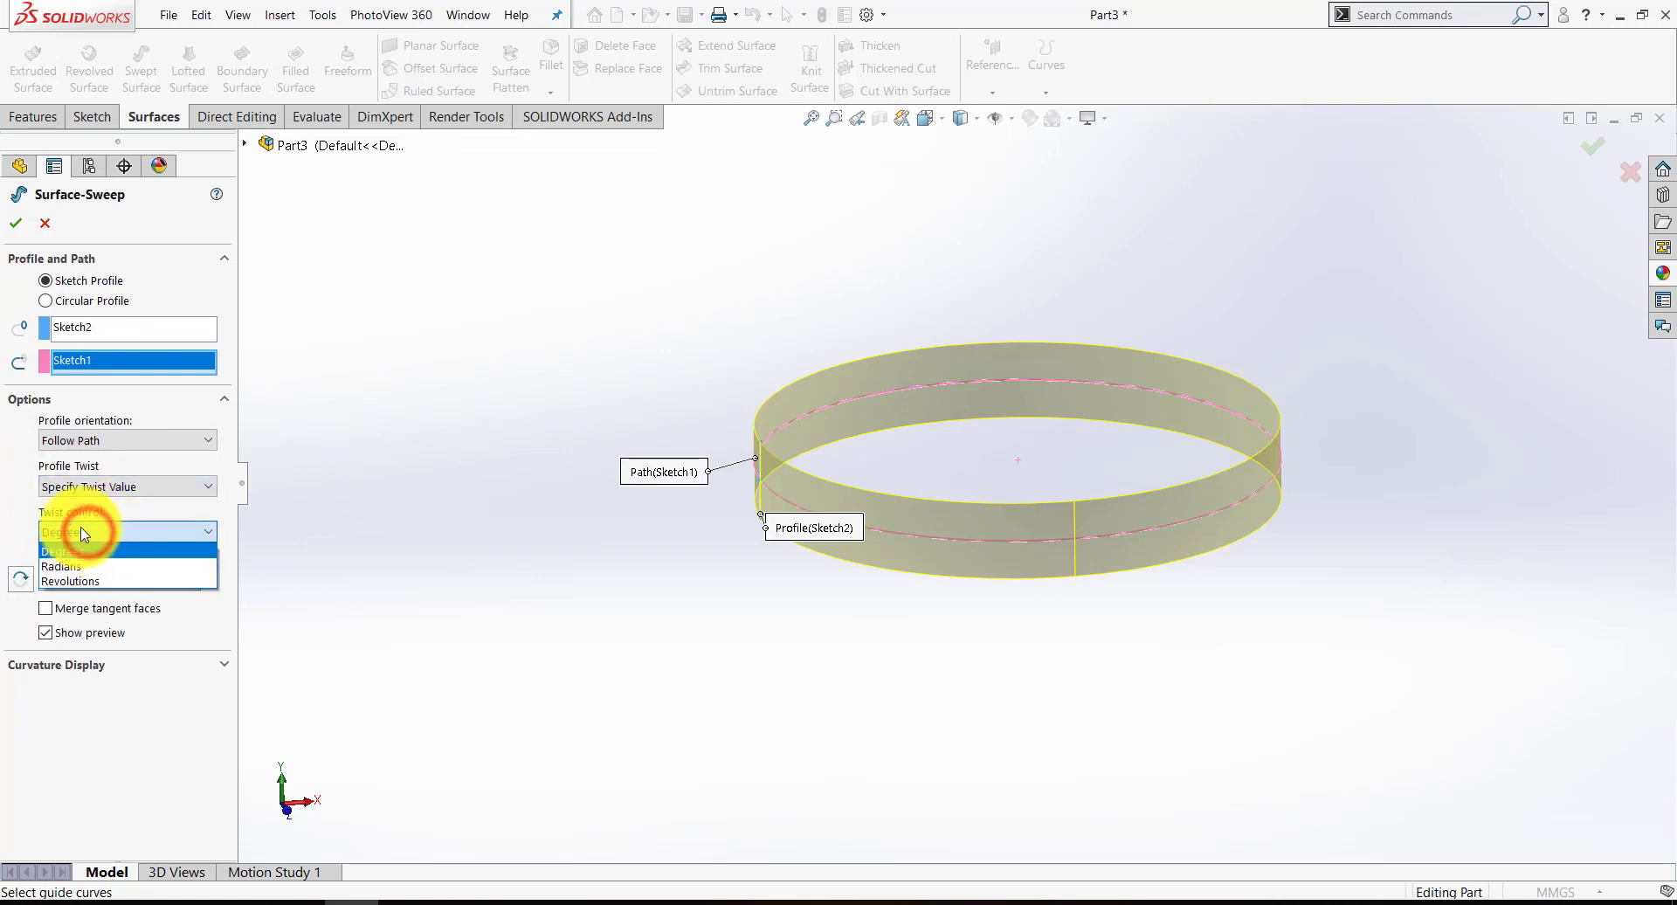
{"action": "left_click", "coordinate": [82, 581]}
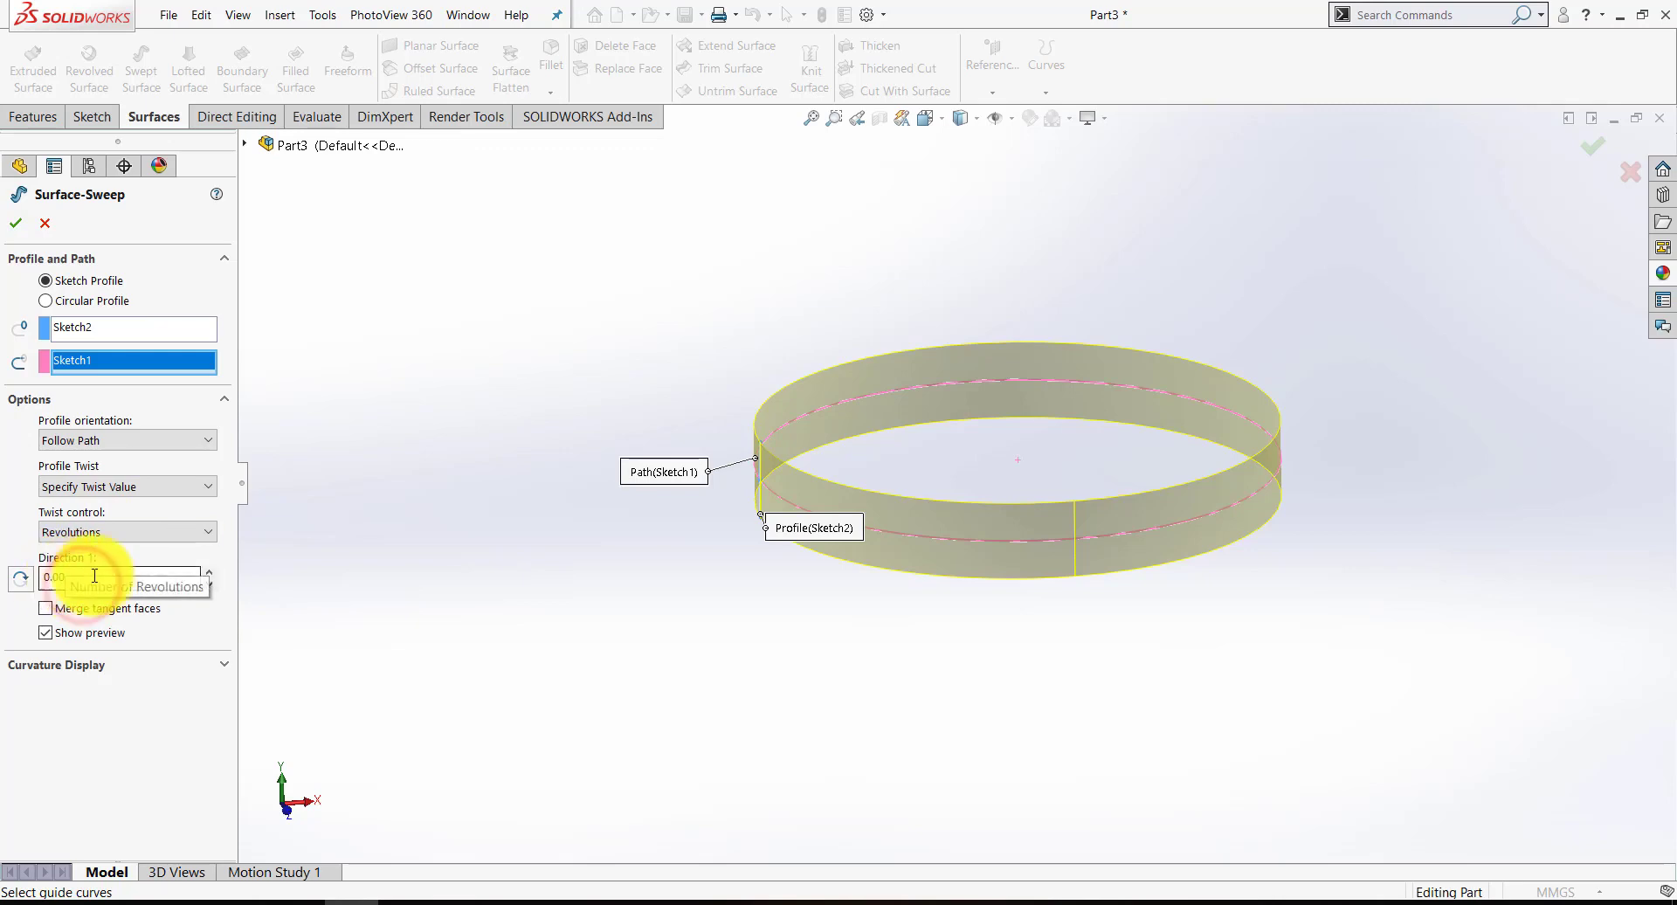
{"action": "left_click", "coordinate": [208, 575]}
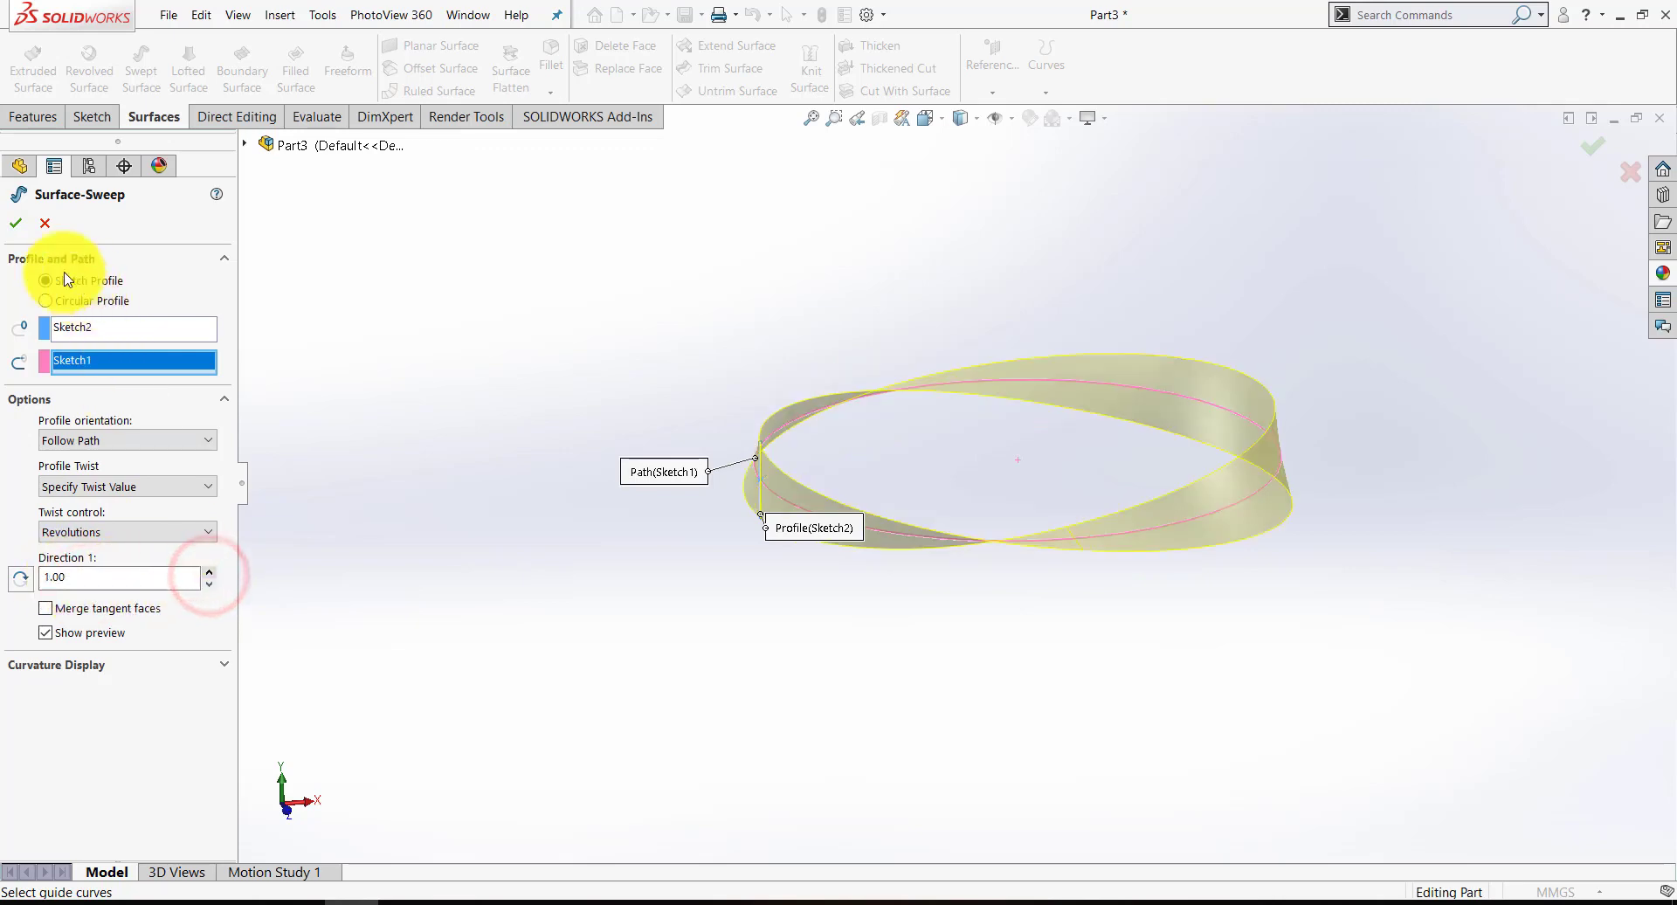
{"action": "left_click", "coordinate": [16, 222]}
{"action": "left_click", "coordinate": [707, 266]}
{"action": "mouse_move", "coordinate": [1179, 456]}
{"action": "middle_mouse_down"}
{"action": "mouse_move", "coordinate": [1086, 506]}
{"action": "mouse_move", "coordinate": [1187, 460]}
{"action": "mouse_move", "coordinate": [1040, 455]}
{"action": "mouse_move", "coordinate": [1067, 487]}
{"action": "mouse_move", "coordinate": [1183, 475]}
{"action": "mouse_move", "coordinate": [1074, 520]}
{"action": "mouse_move", "coordinate": [1197, 475]}
{"action": "middle_mouse_up"}
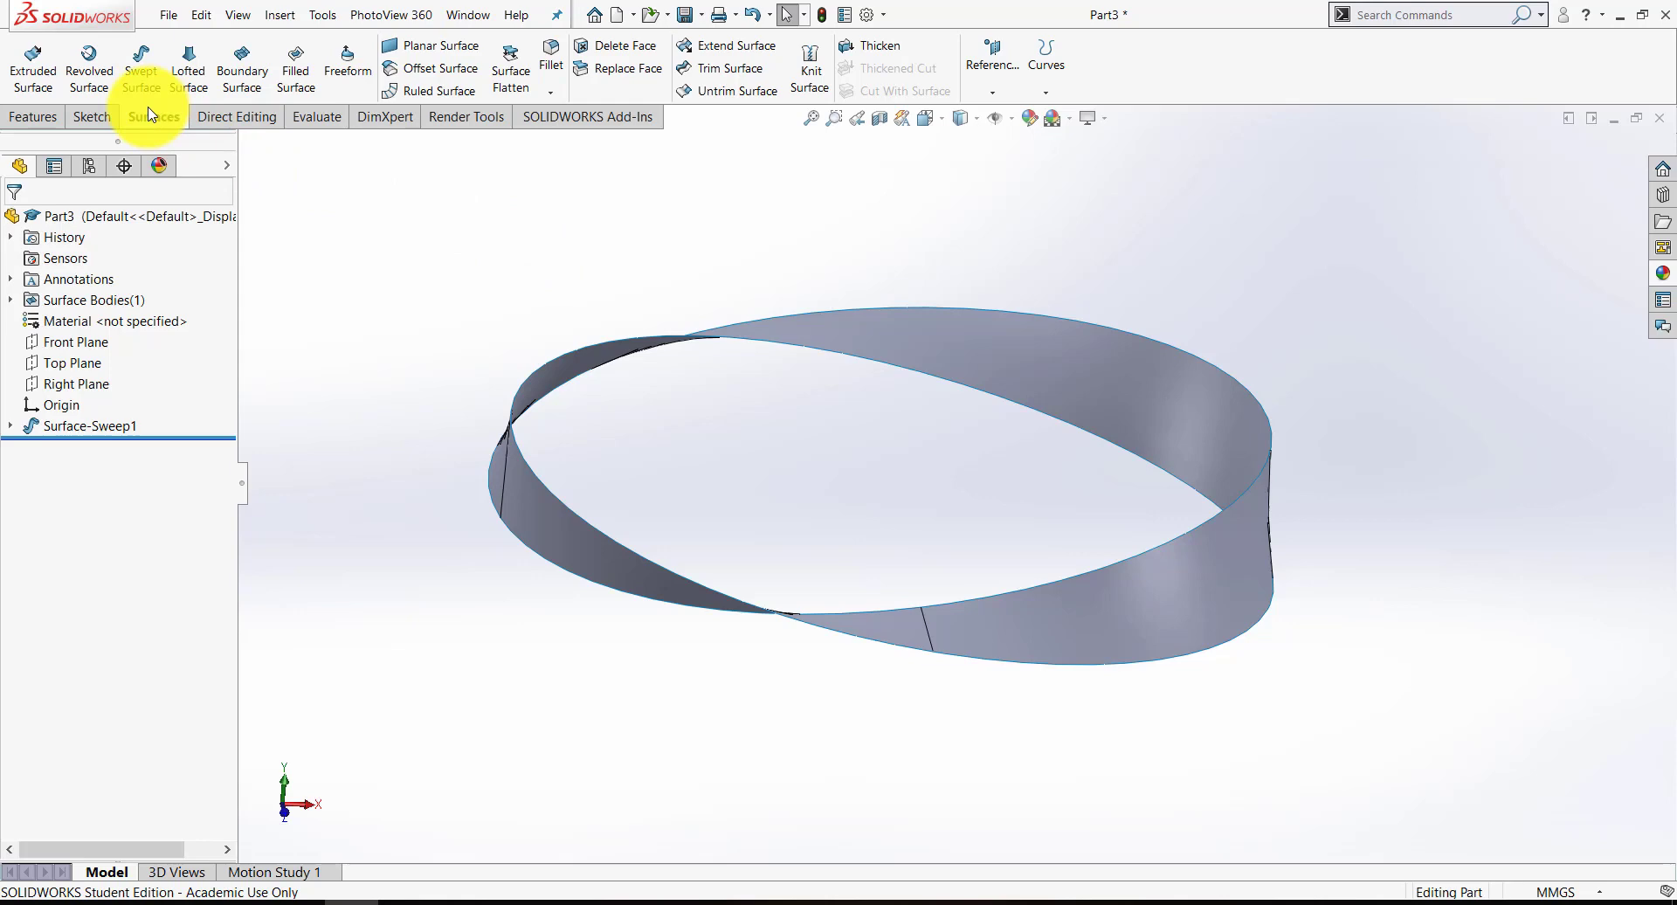
Thicken the twisted swept surface on both sides with a thickness of 0.50 mm.
{"action": "left_click", "coordinate": [884, 49]}
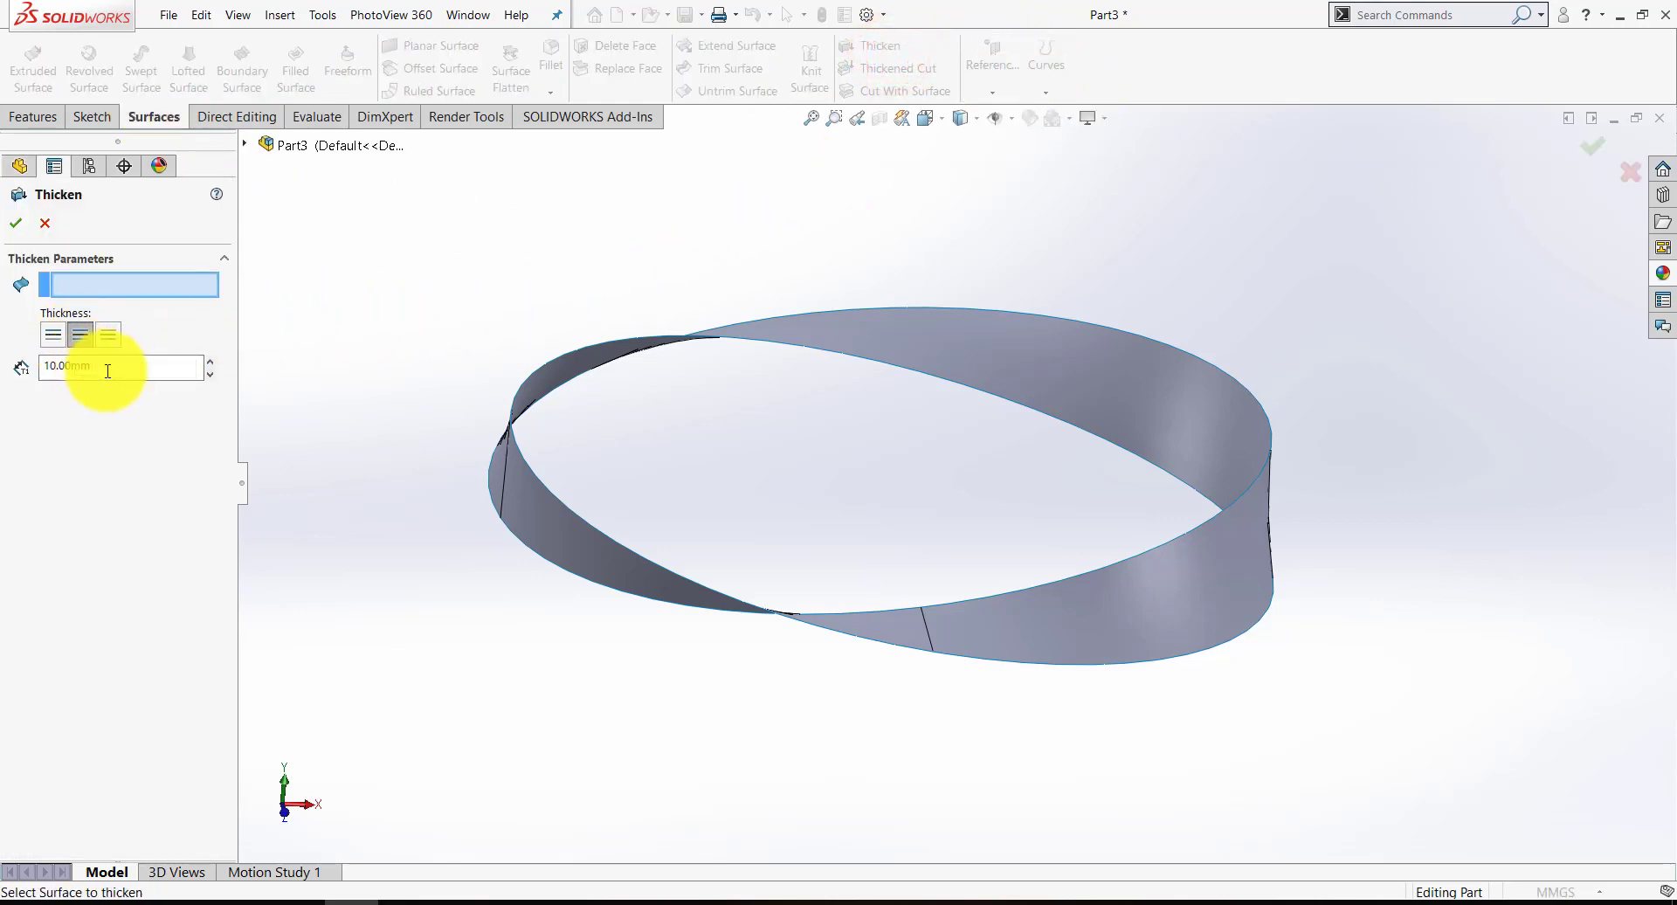
{"action": "left_click_drag", "start_coordinate": [127, 368], "coordinate": [29, 367]}
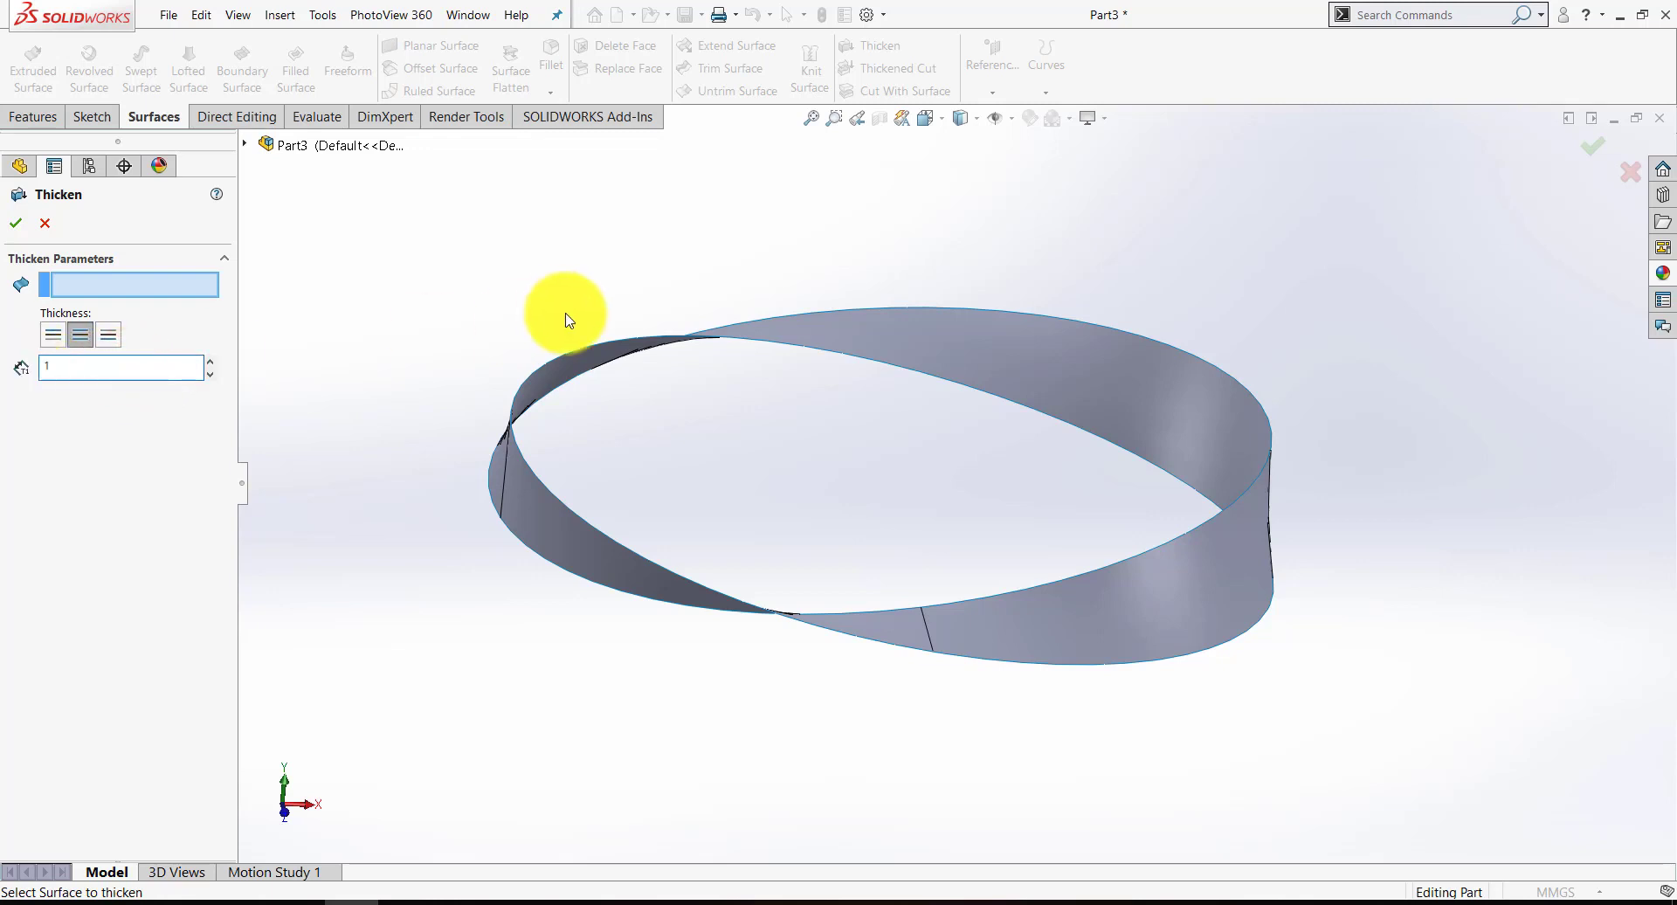
{"action": "left_click", "coordinate": [528, 297]}
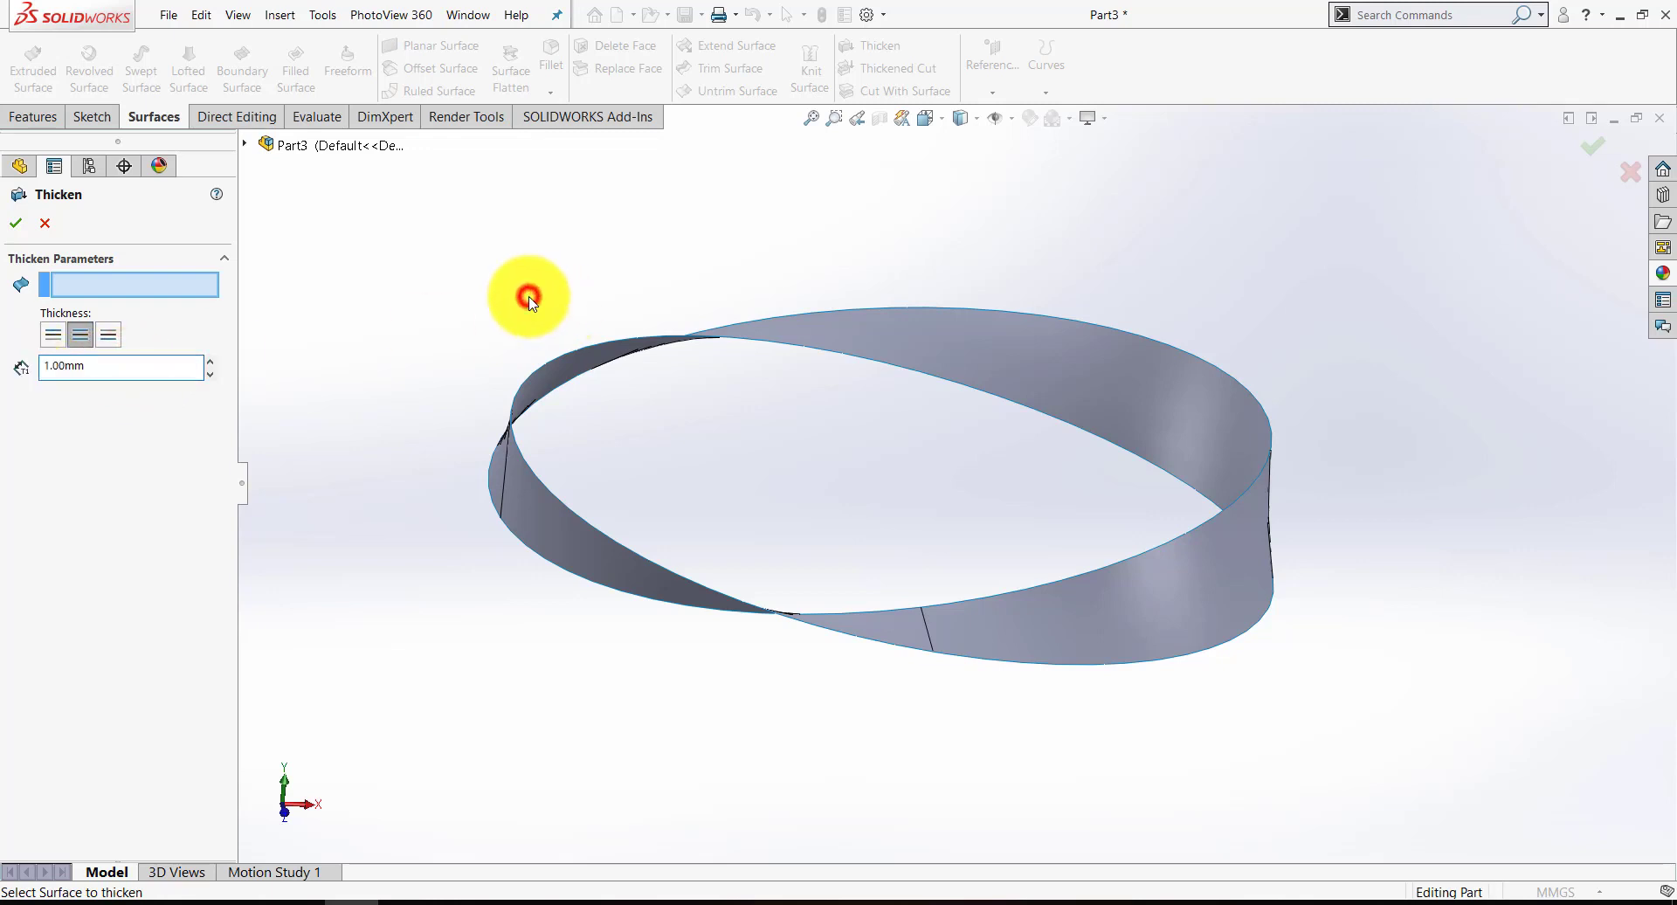
{"action": "left_click", "coordinate": [559, 375]}
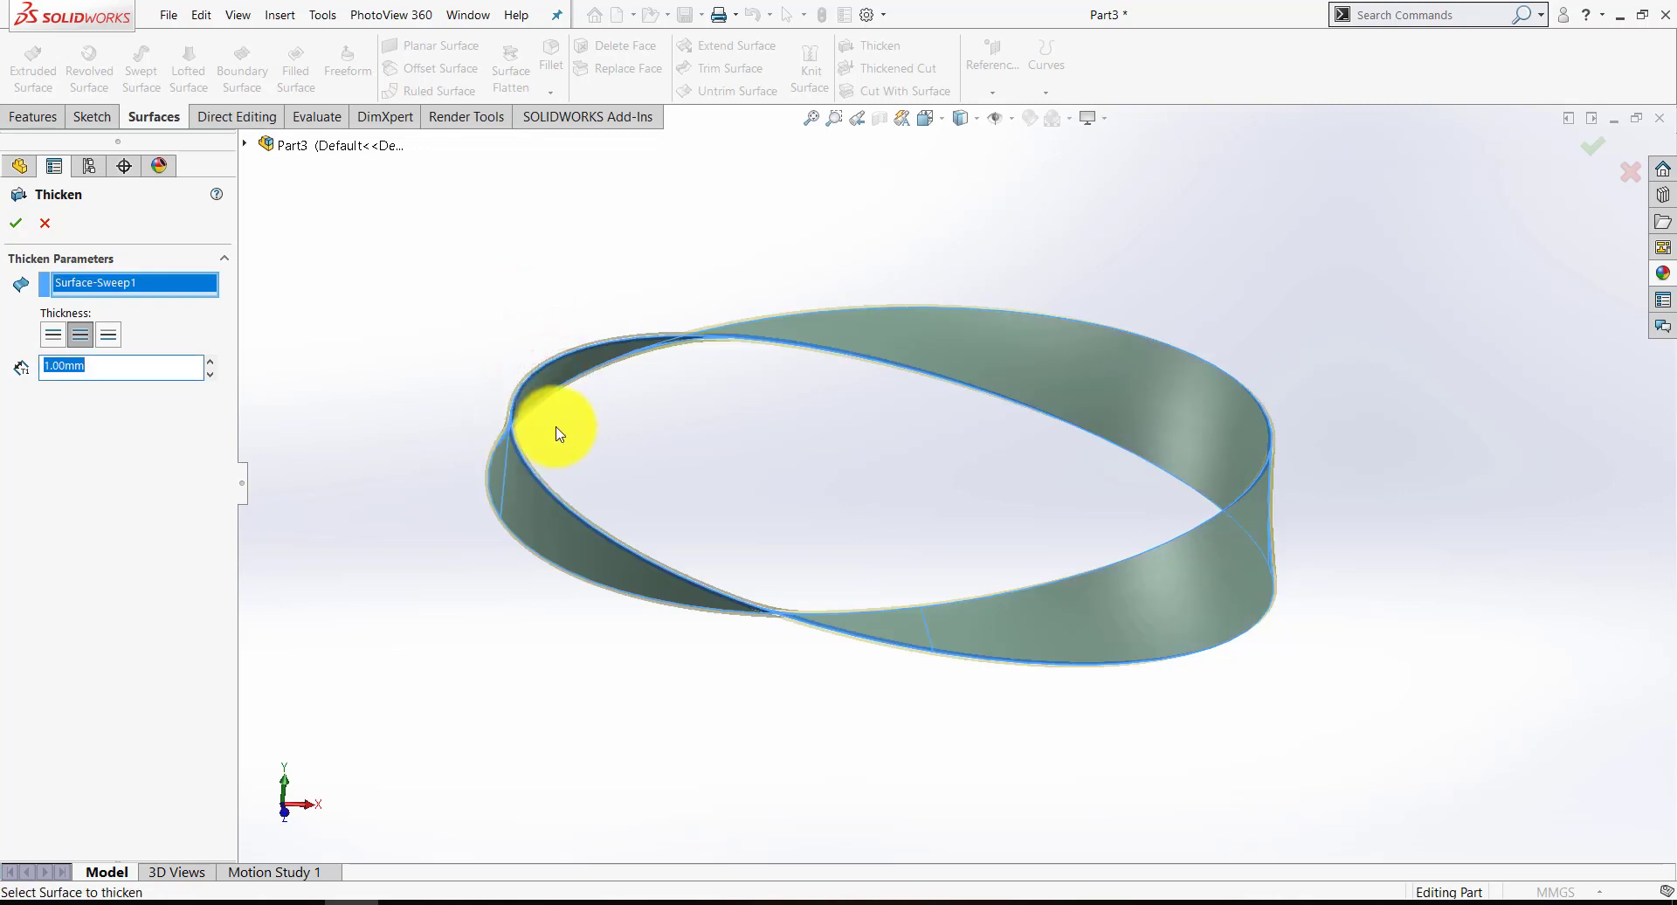
{"action": "left_click_drag", "start_coordinate": [126, 367], "coordinate": [3, 368]}
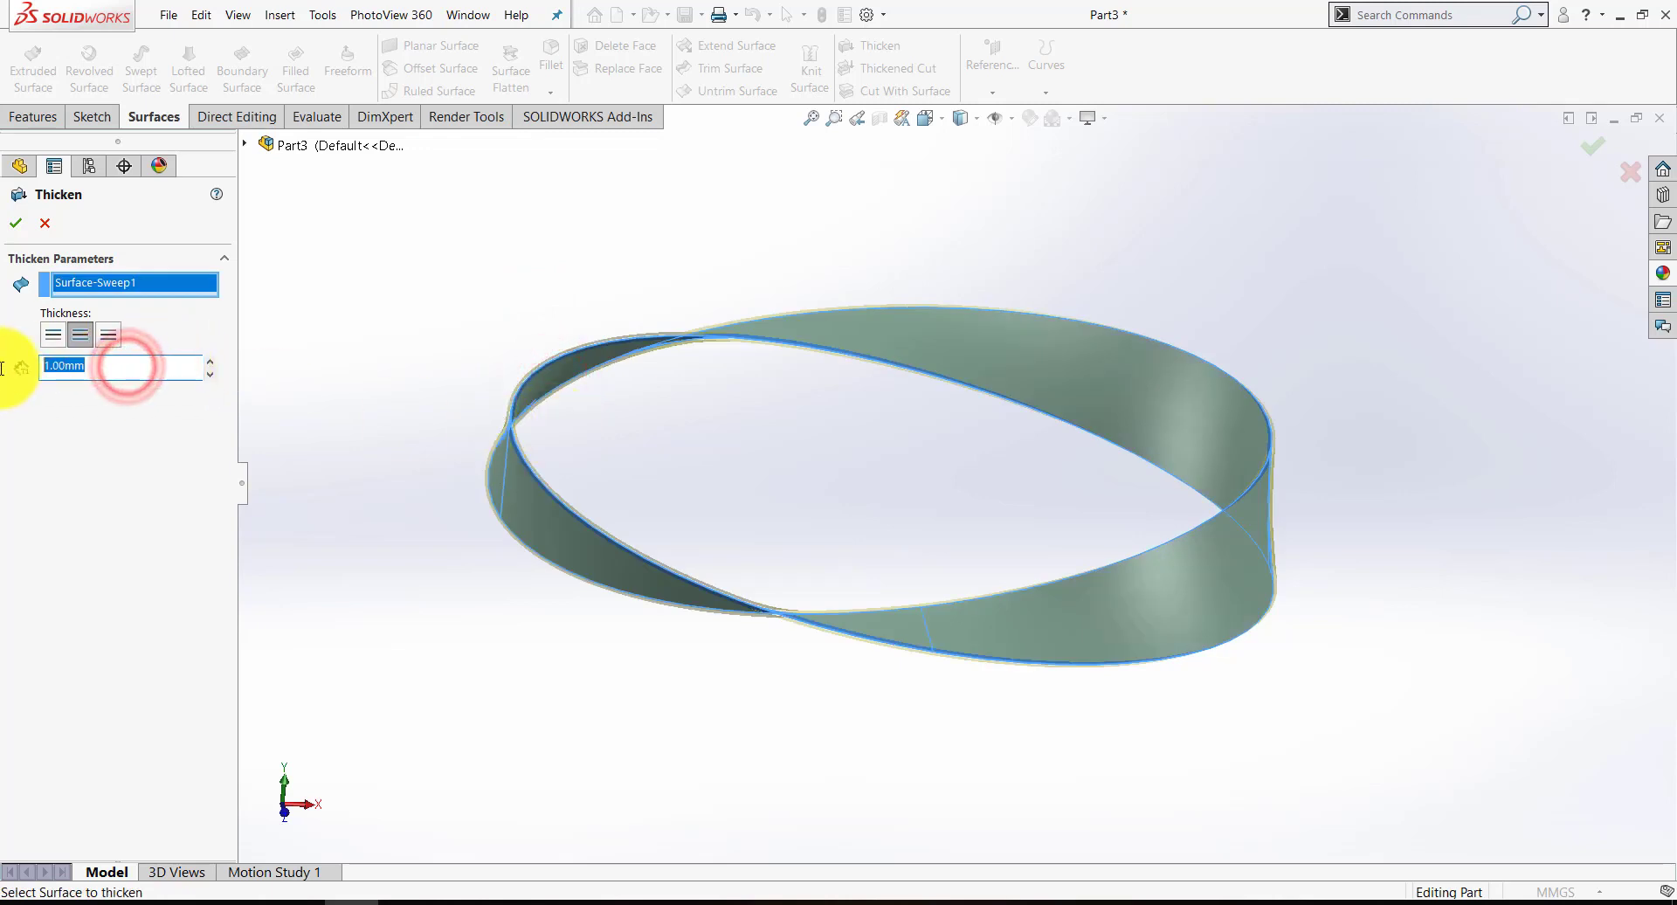
{"action": "left_click", "coordinate": [16, 223]}
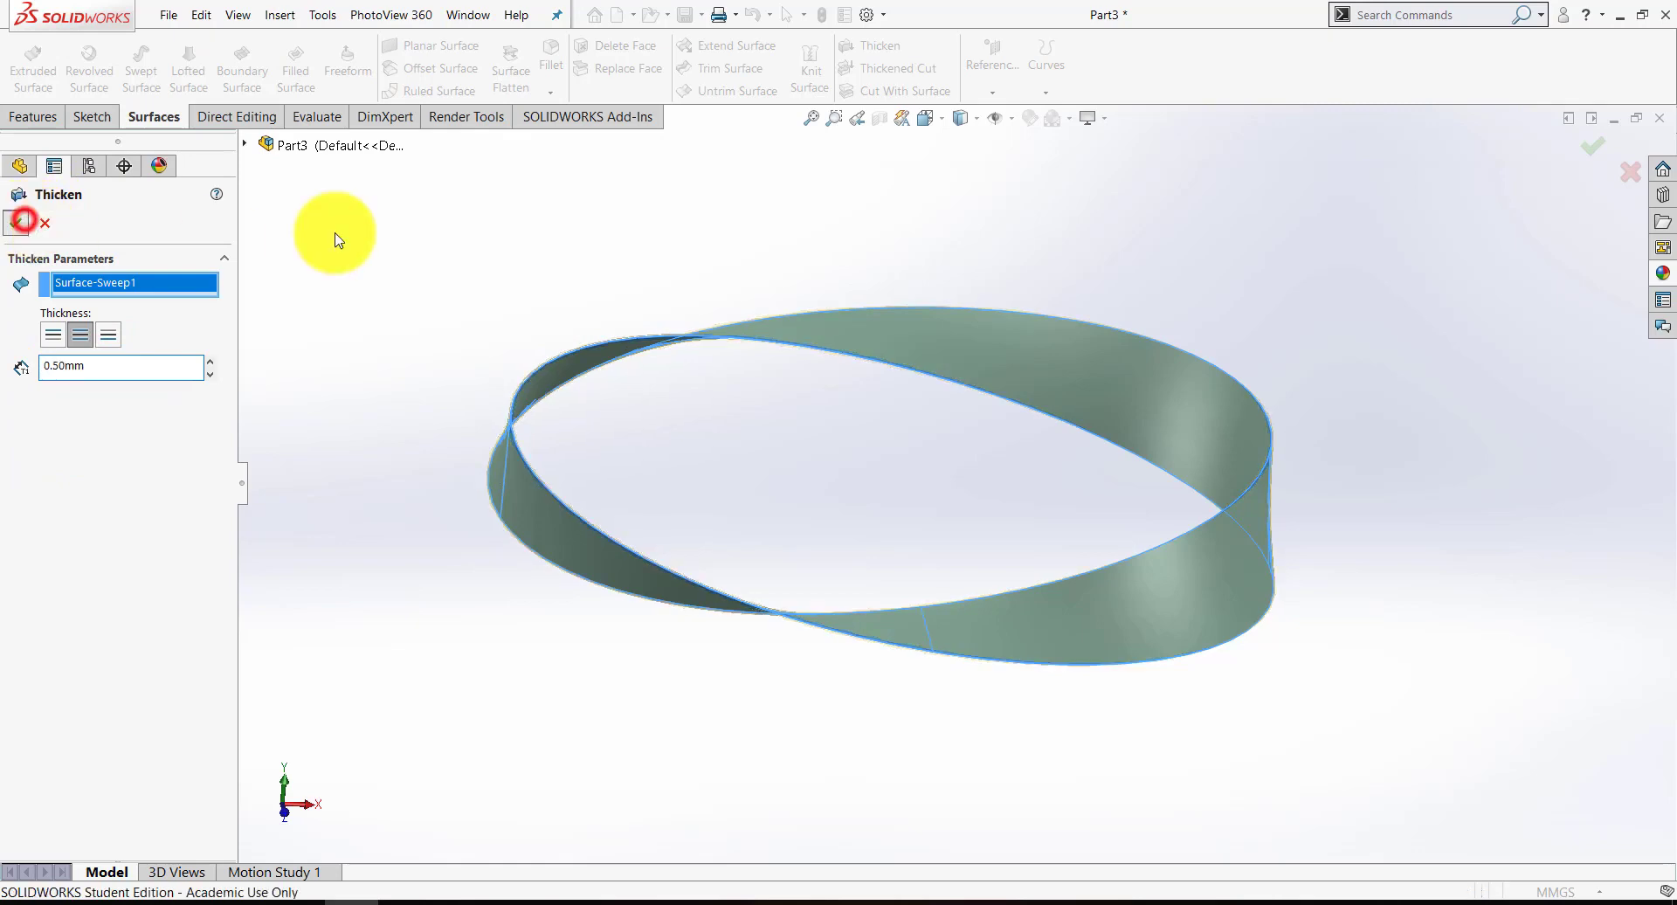
{"action": "left_click", "coordinate": [541, 243]}
{"action": "middle_click_drag", "start_coordinate": [1048, 611], "coordinate": [515, 401]}
{"action": "scroll", "coordinate": [524, 385], "scroll_direction": "down", "scroll_amount": 2}
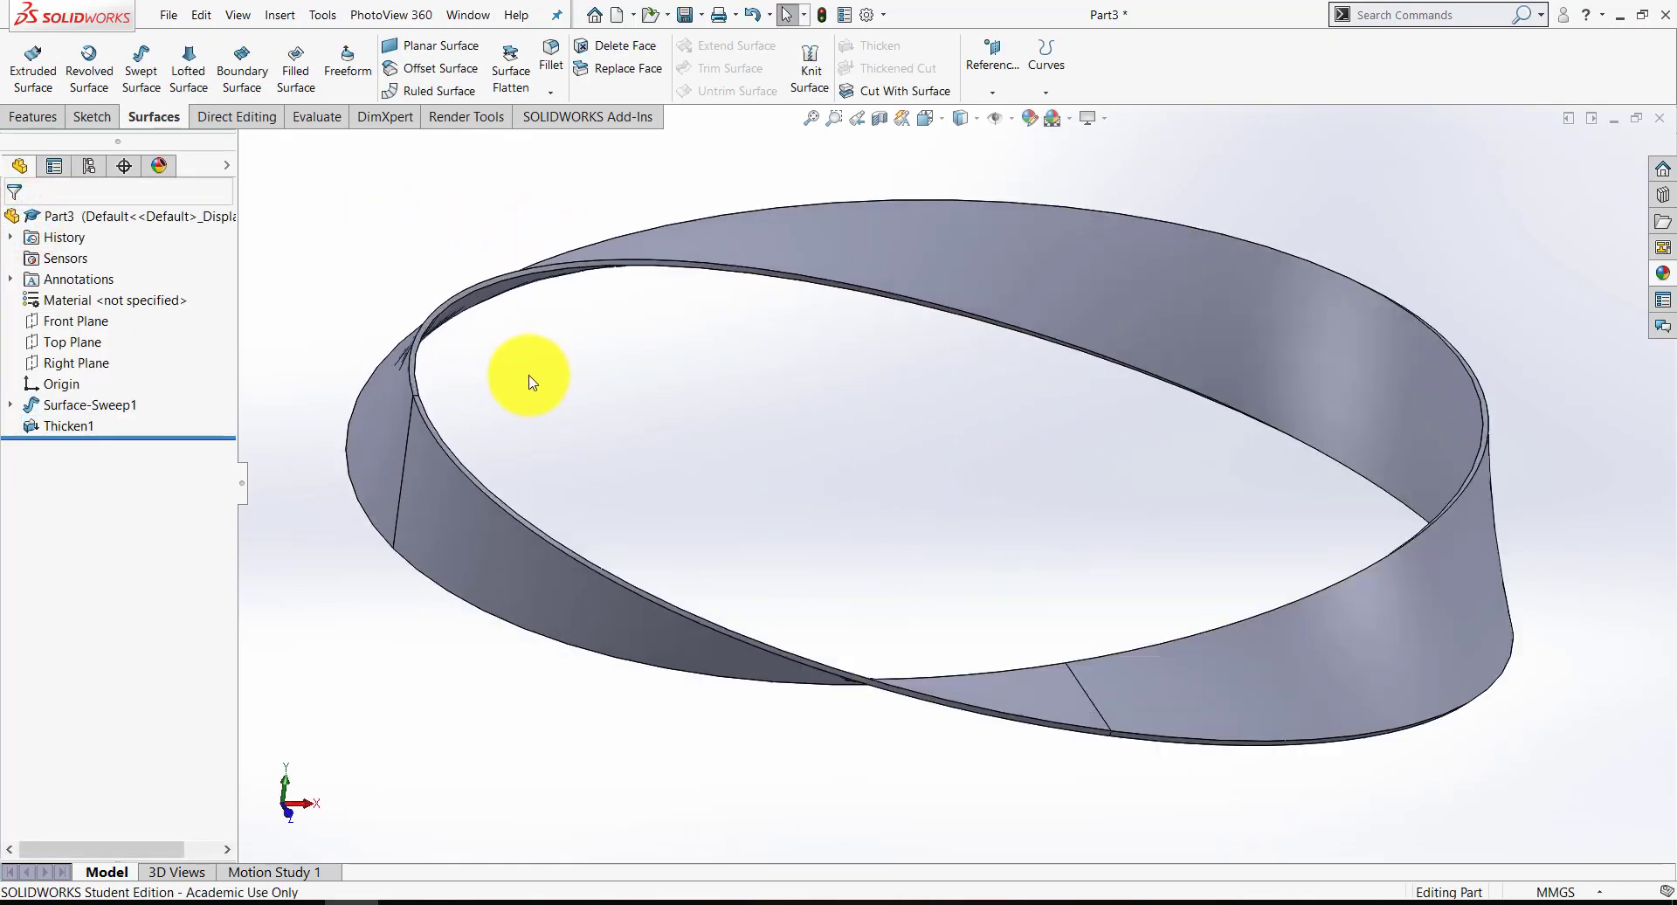
Set up a symmetric constant-size fillet with a 0.5 mm radius and select the two long edges along one rim of the ring.
{"action": "left_click", "coordinate": [28, 117]}
{"action": "left_click", "coordinate": [586, 55]}
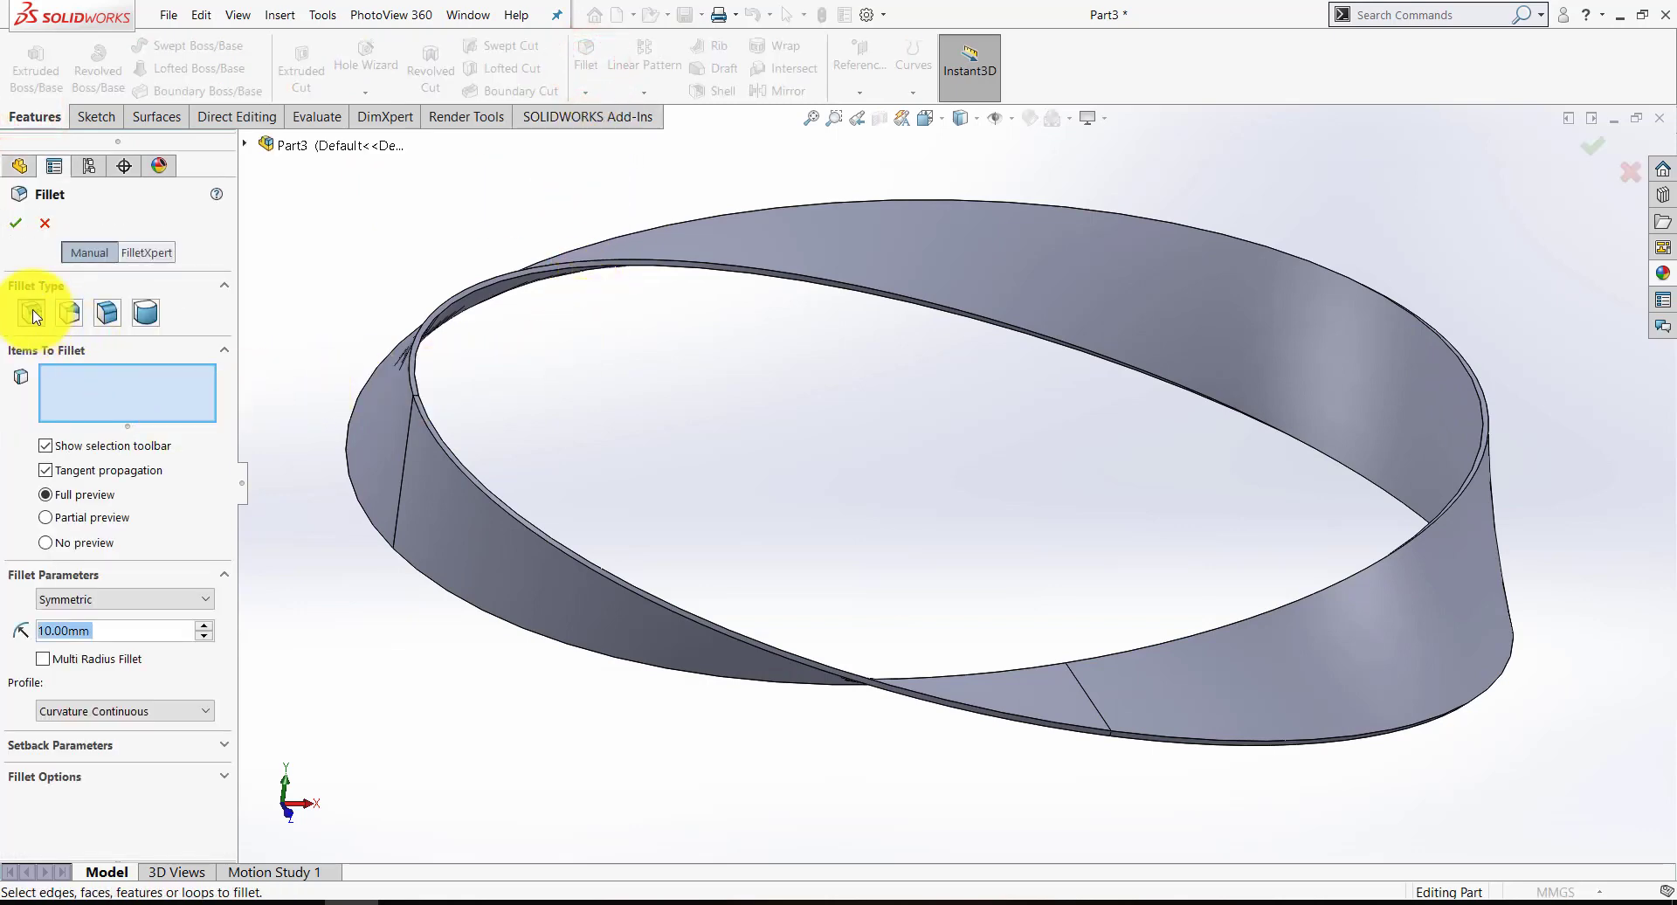
{"action": "type", "text": ".5"}
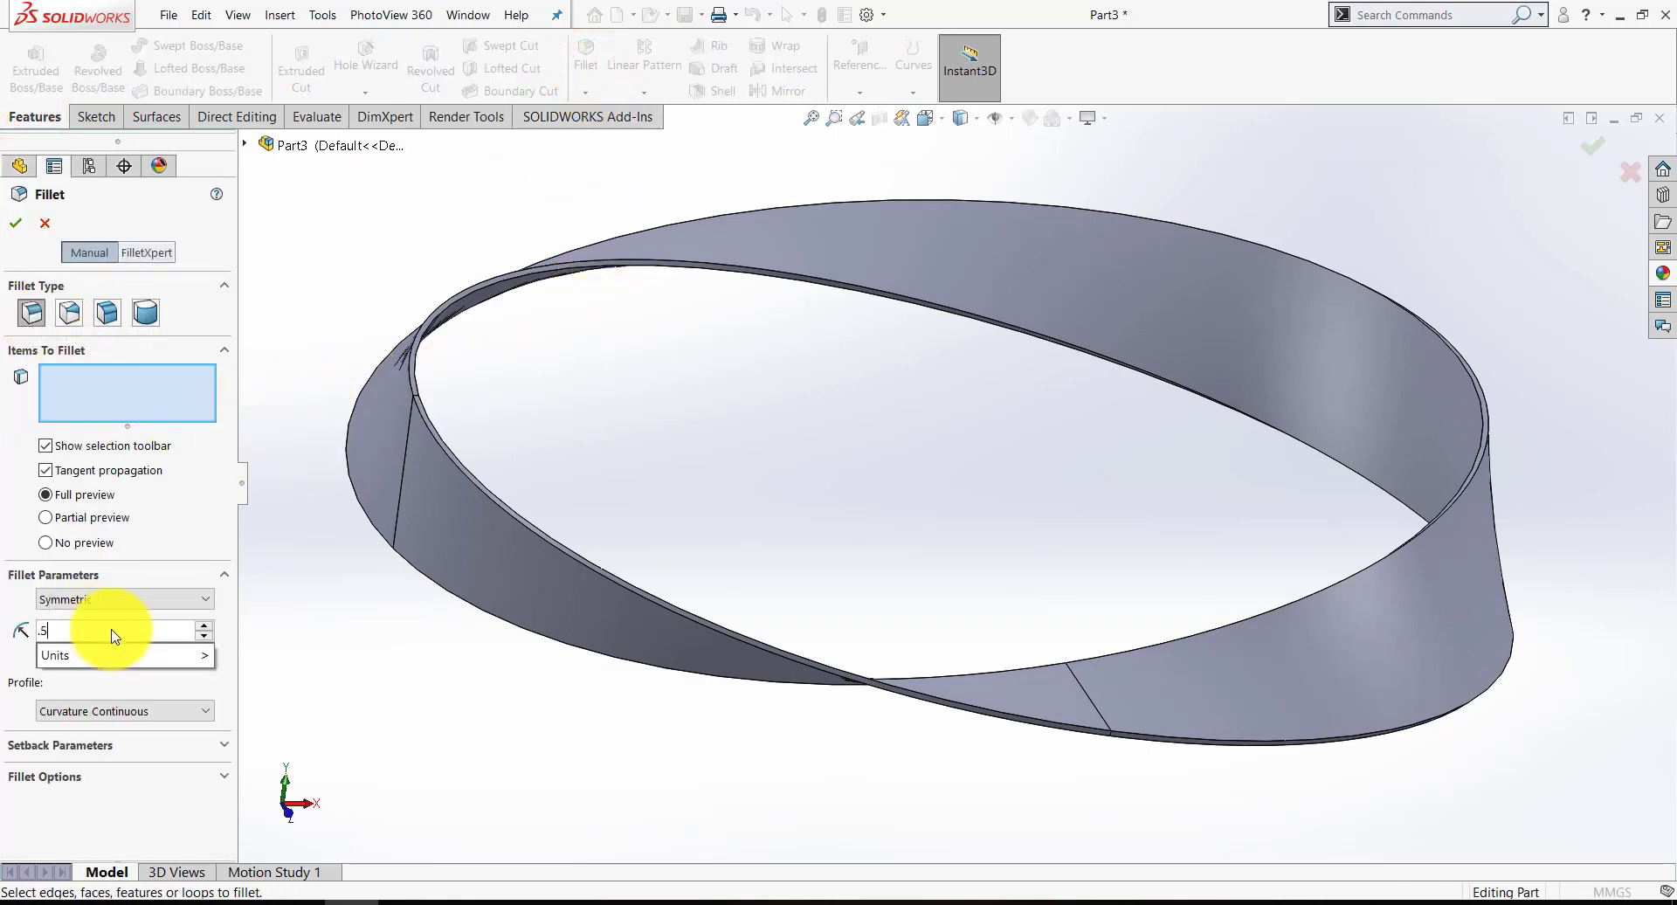
{"action": "scroll", "coordinate": [502, 381], "scroll_direction": "up", "scroll_amount": 5}
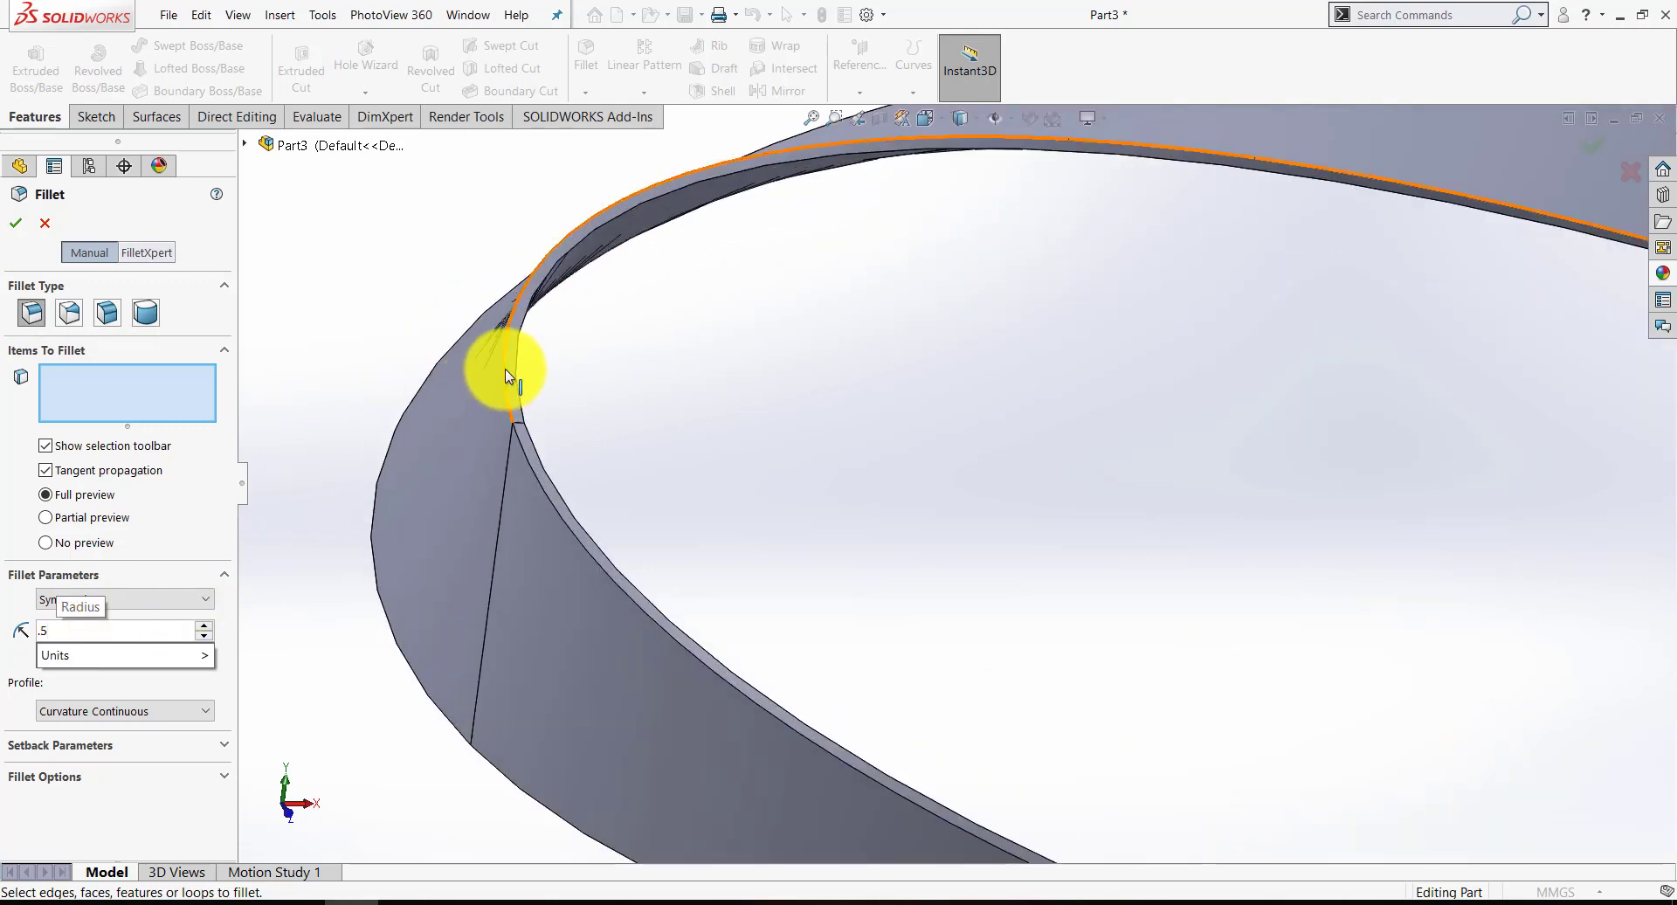
{"action": "left_click", "coordinate": [506, 365]}
{"action": "left_click", "coordinate": [518, 354]}
Add the two long edges of the ring's other rim to the 0.5 mm fillet and create it.
{"action": "scroll", "coordinate": [1330, 401], "scroll_direction": "up", "scroll_amount": 8}
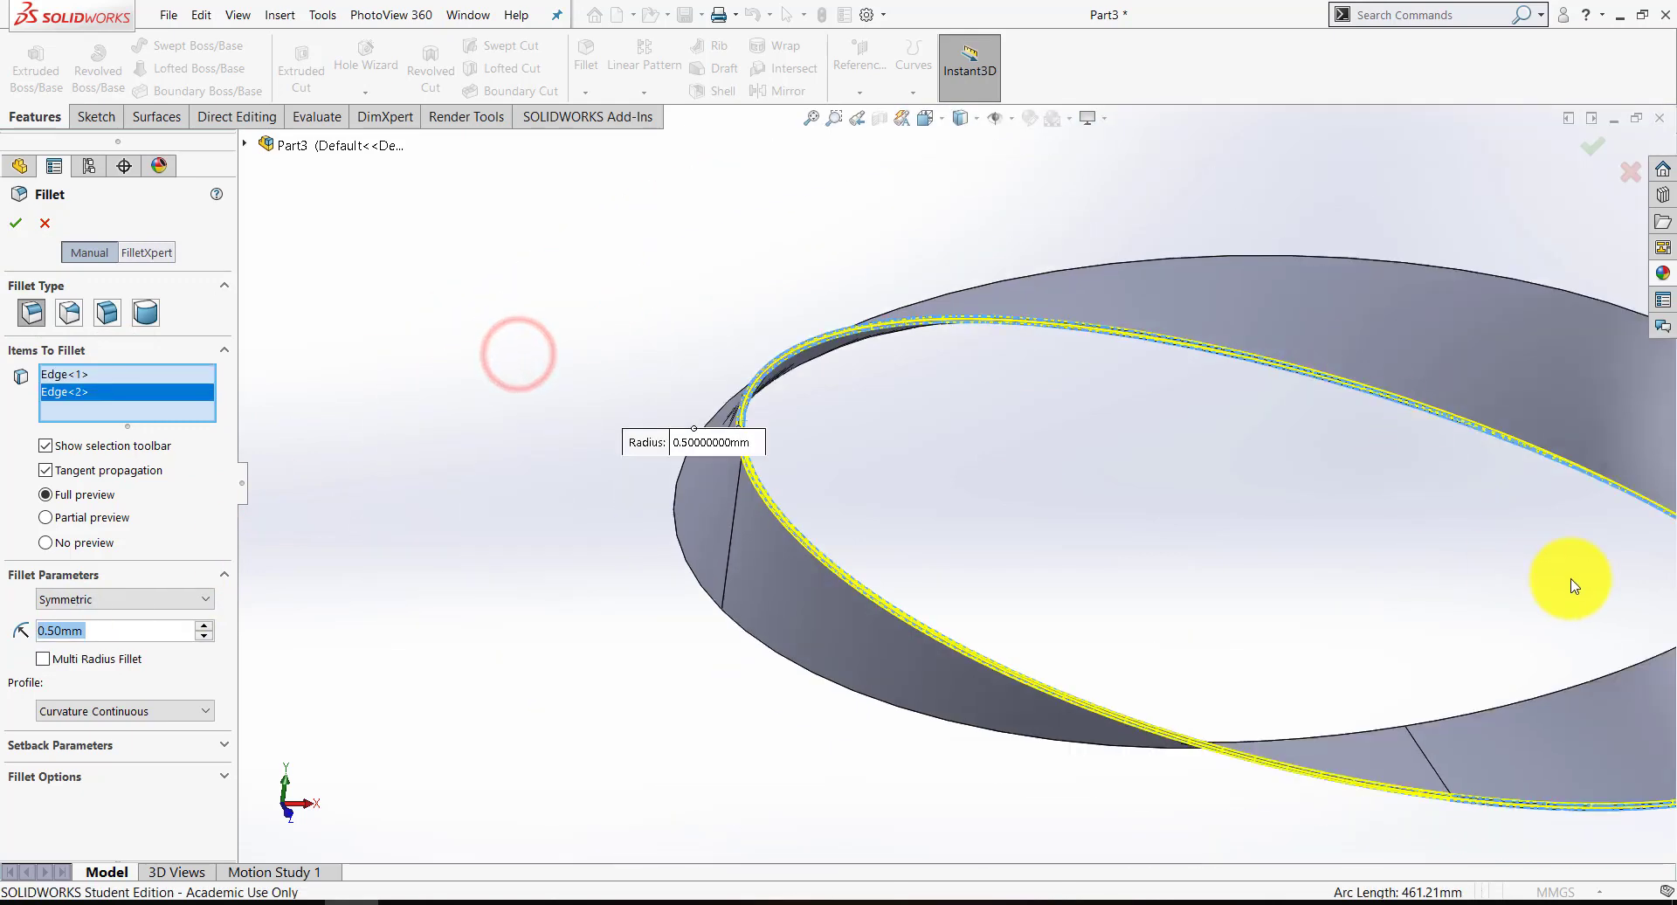
{"action": "scroll", "coordinate": [1426, 602], "scroll_direction": "down", "scroll_amount": 7}
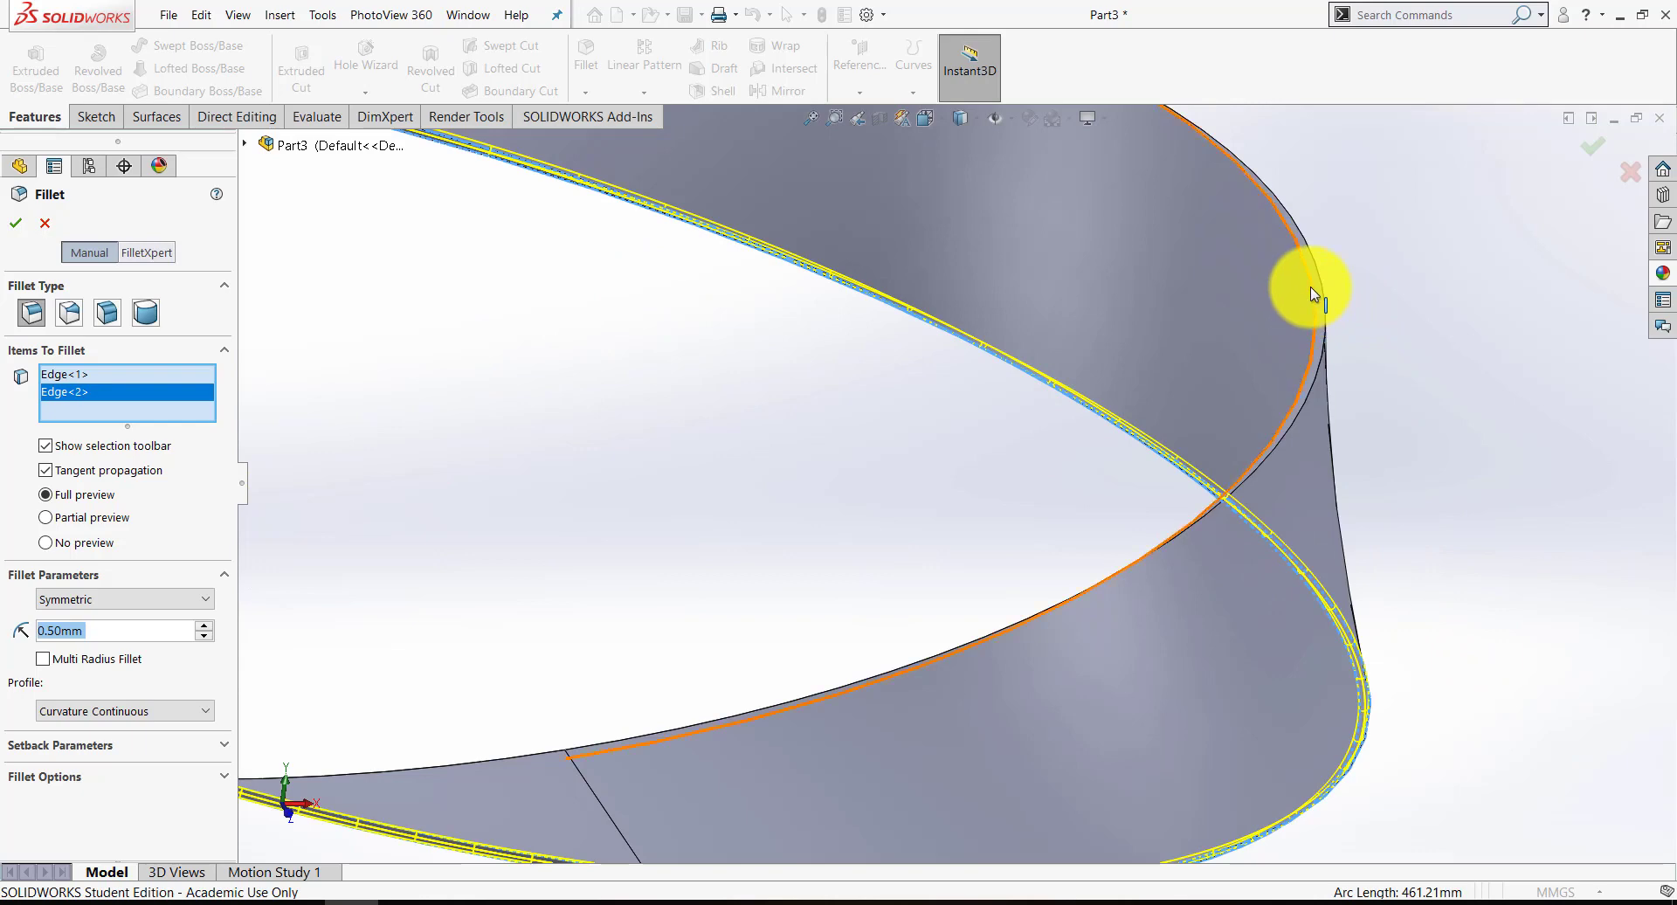
{"action": "left_click", "coordinate": [1315, 281]}
{"action": "left_click", "coordinate": [1317, 276]}
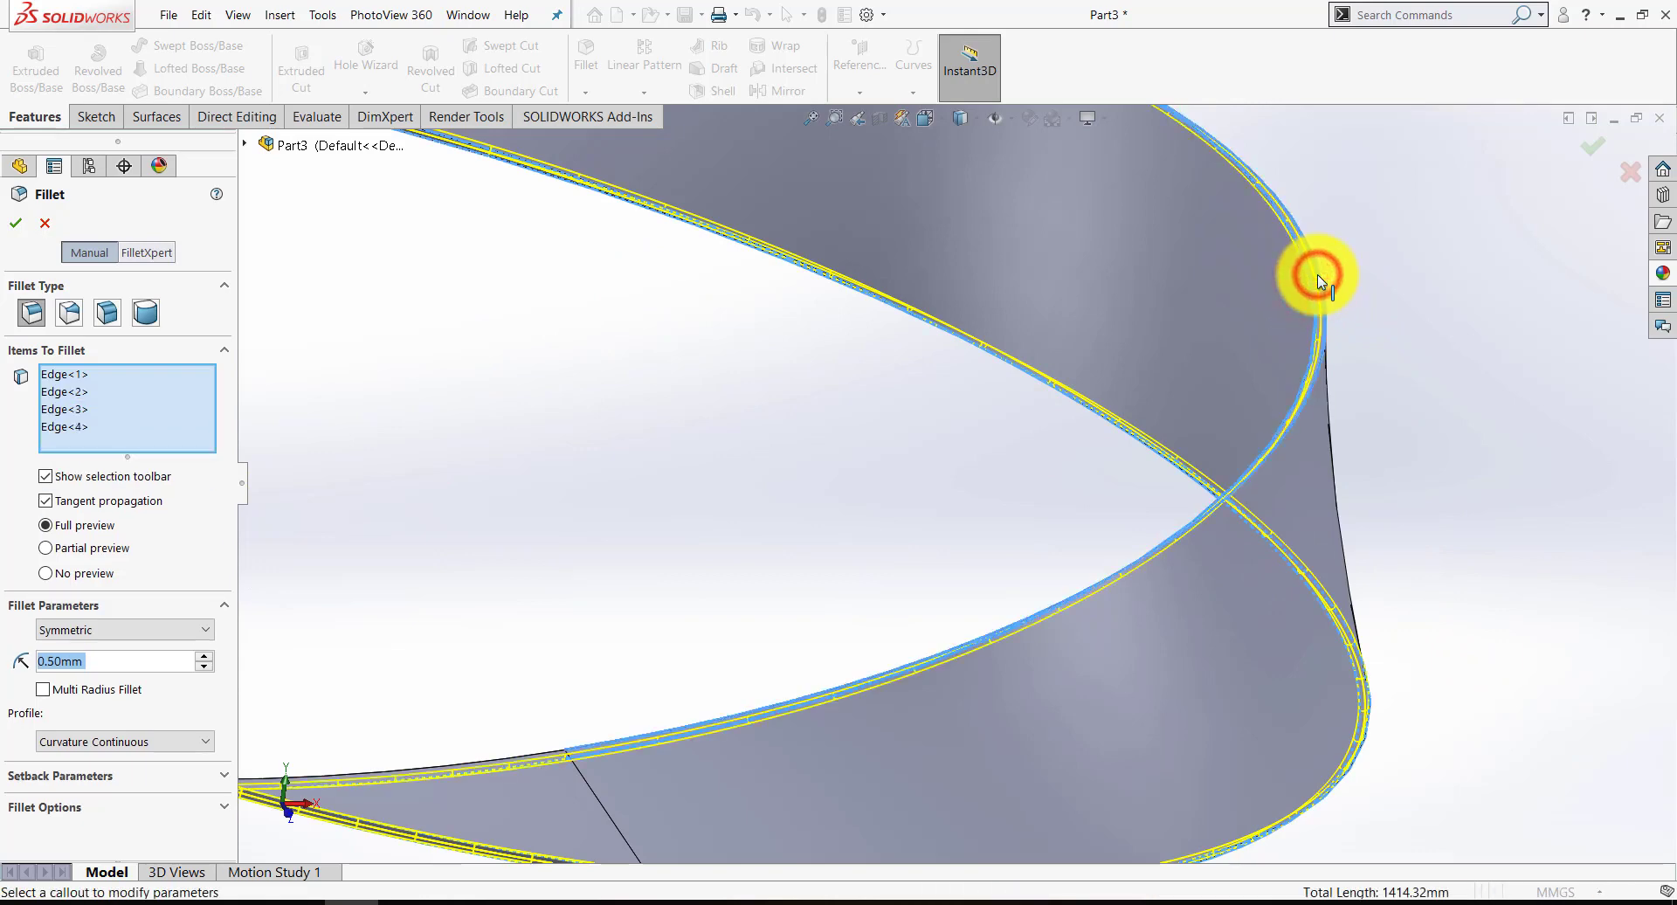
{"action": "right_click", "coordinate": [1316, 275]}
{"action": "scroll", "coordinate": [1296, 359], "scroll_direction": "up", "scroll_amount": 8}
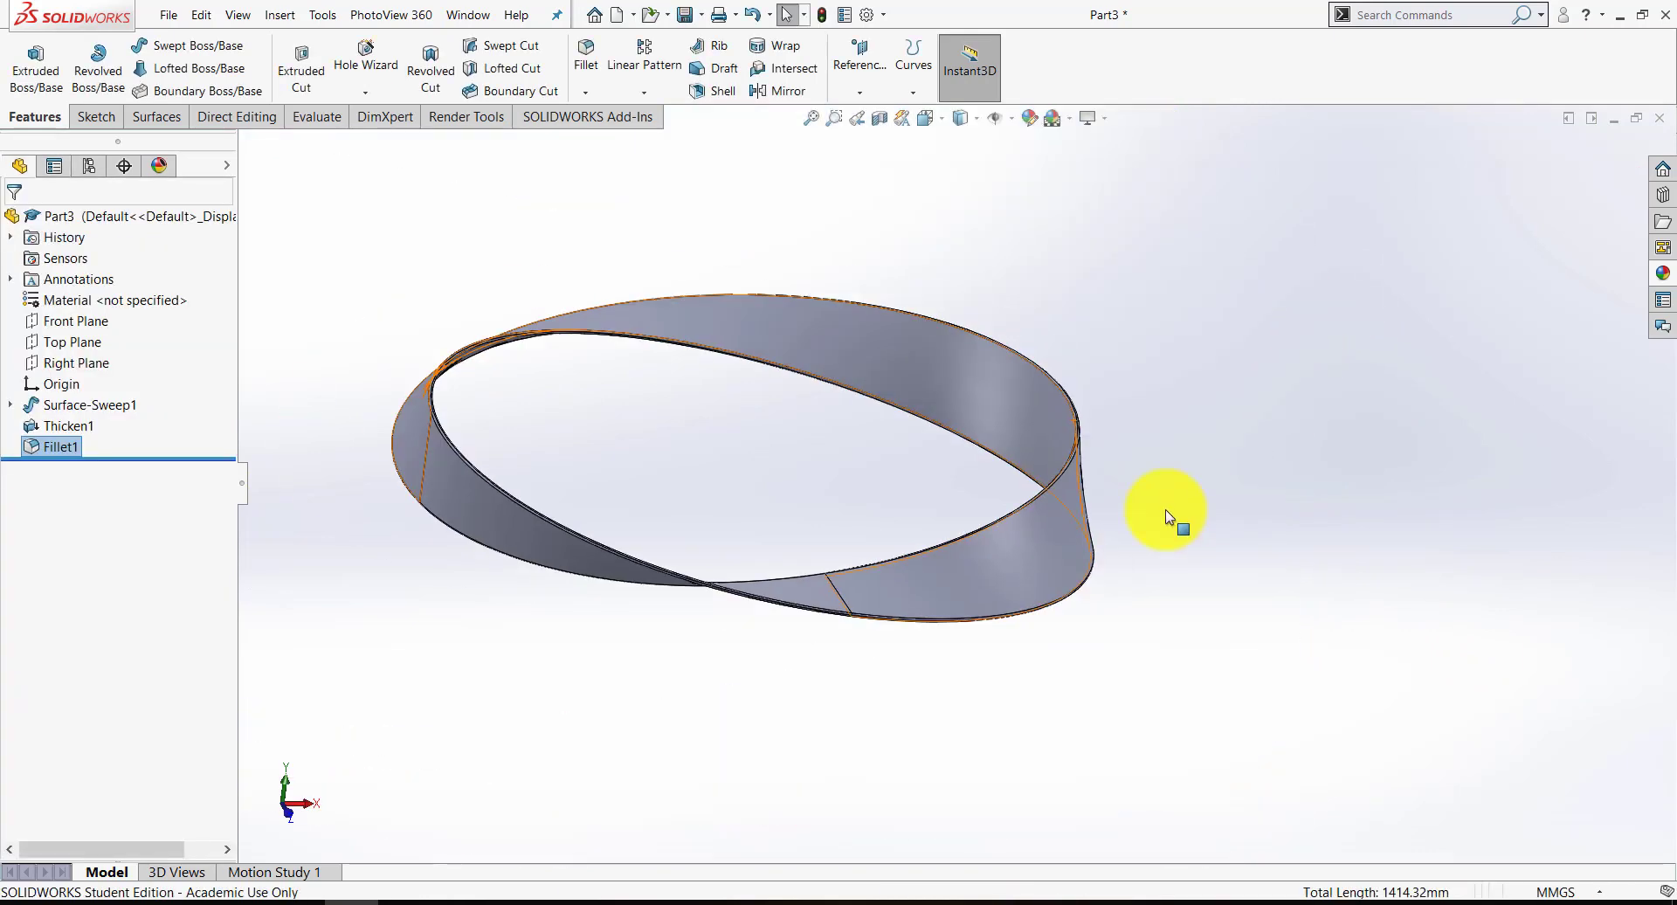
{"action": "scroll", "coordinate": [725, 470], "scroll_direction": "down", "scroll_amount": 3}
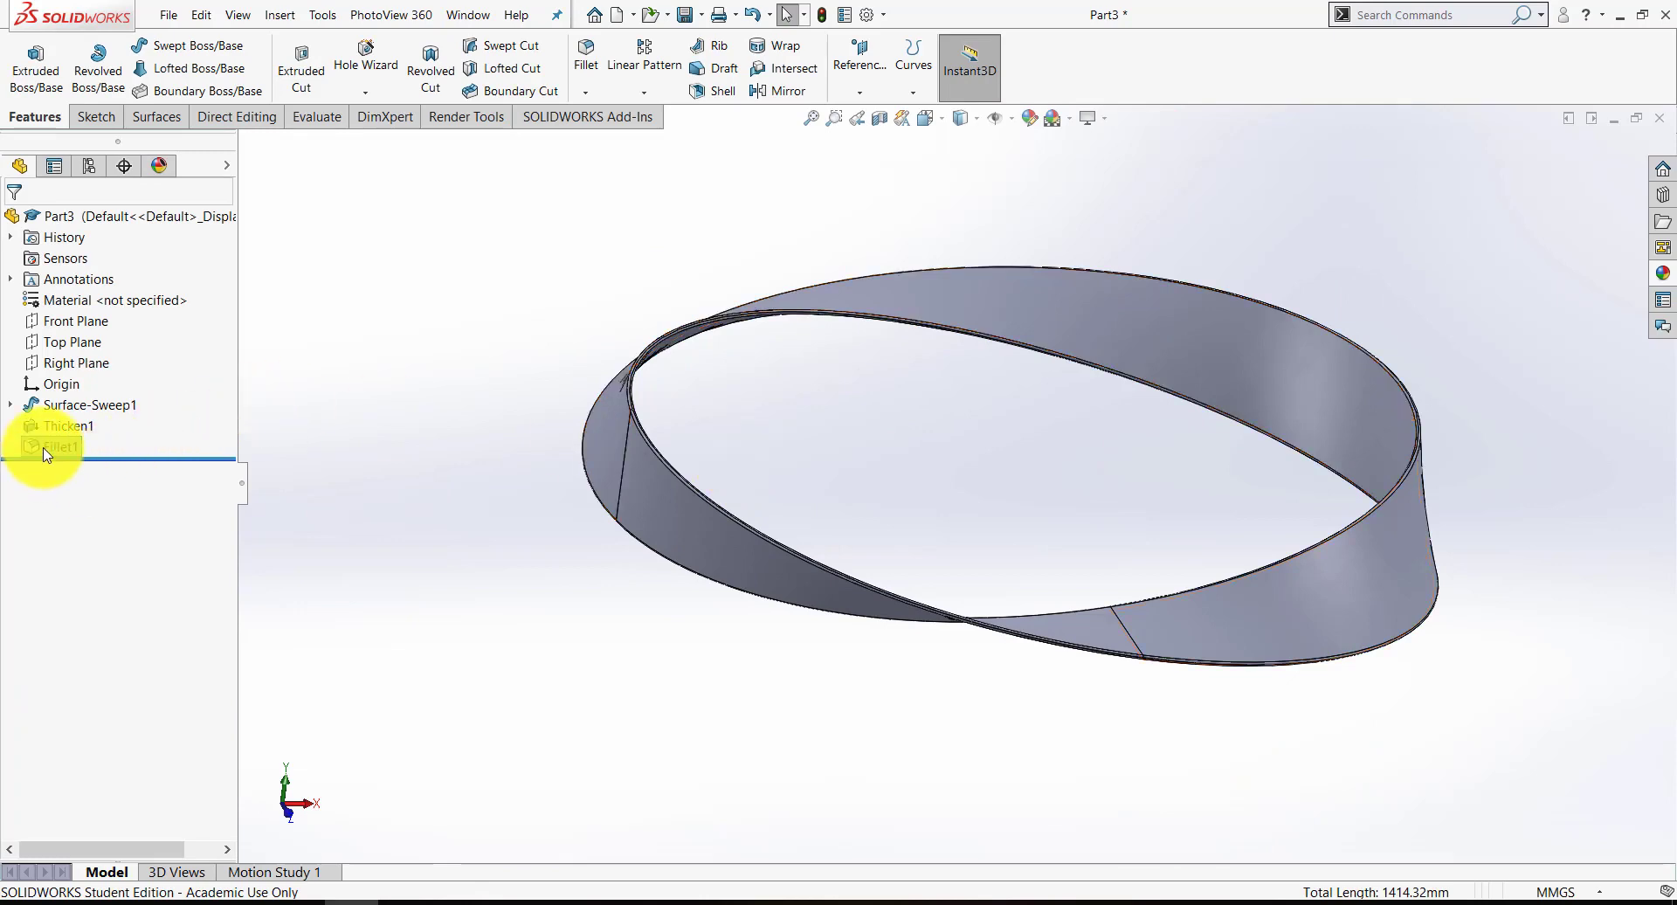
{"action": "left_click", "coordinate": [500, 410]}
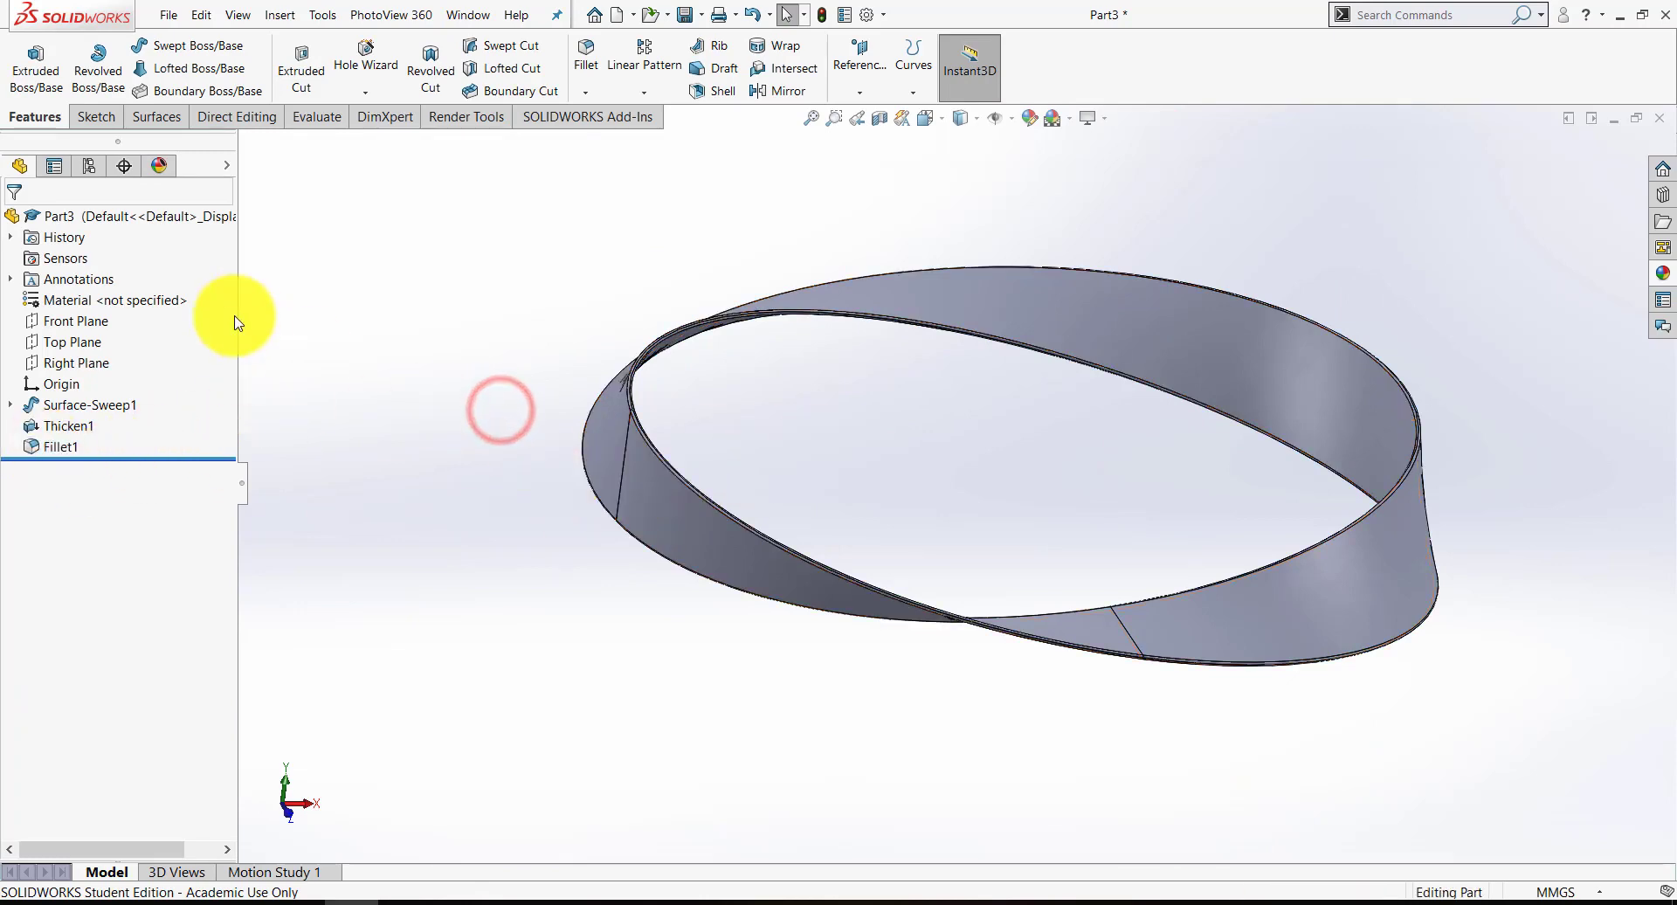
Start a sketch on the Front Plane with the Circle tool and orient the view normal to it.
{"action": "left_click", "coordinate": [95, 115]}
{"action": "left_click", "coordinate": [200, 41]}
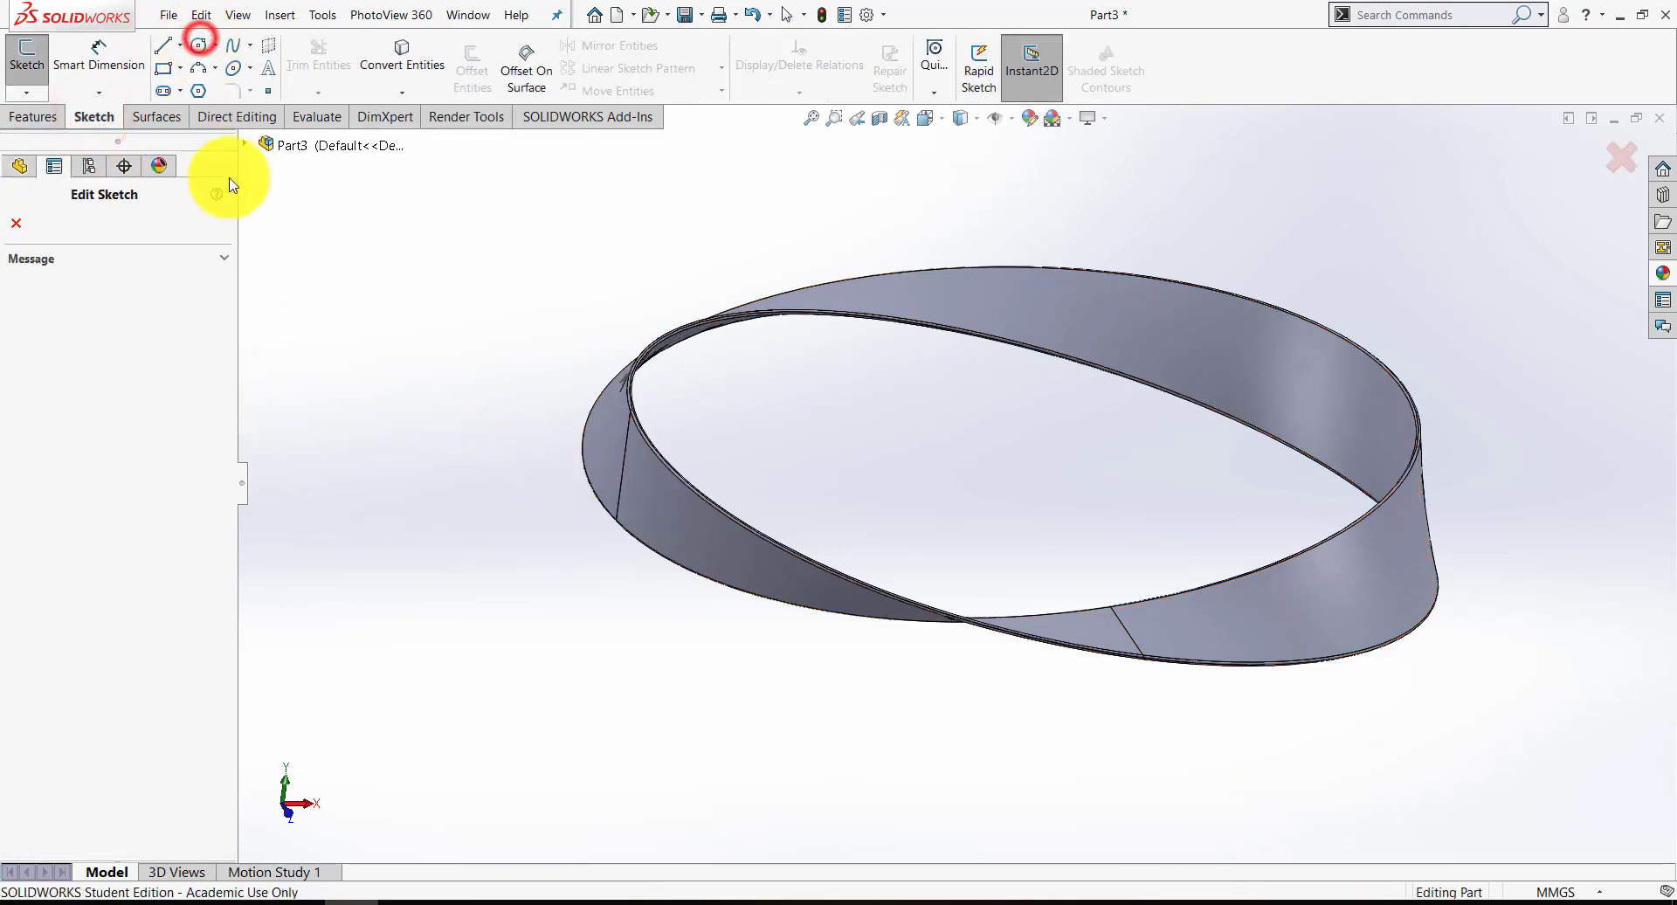
{"action": "left_click", "coordinate": [242, 142]}
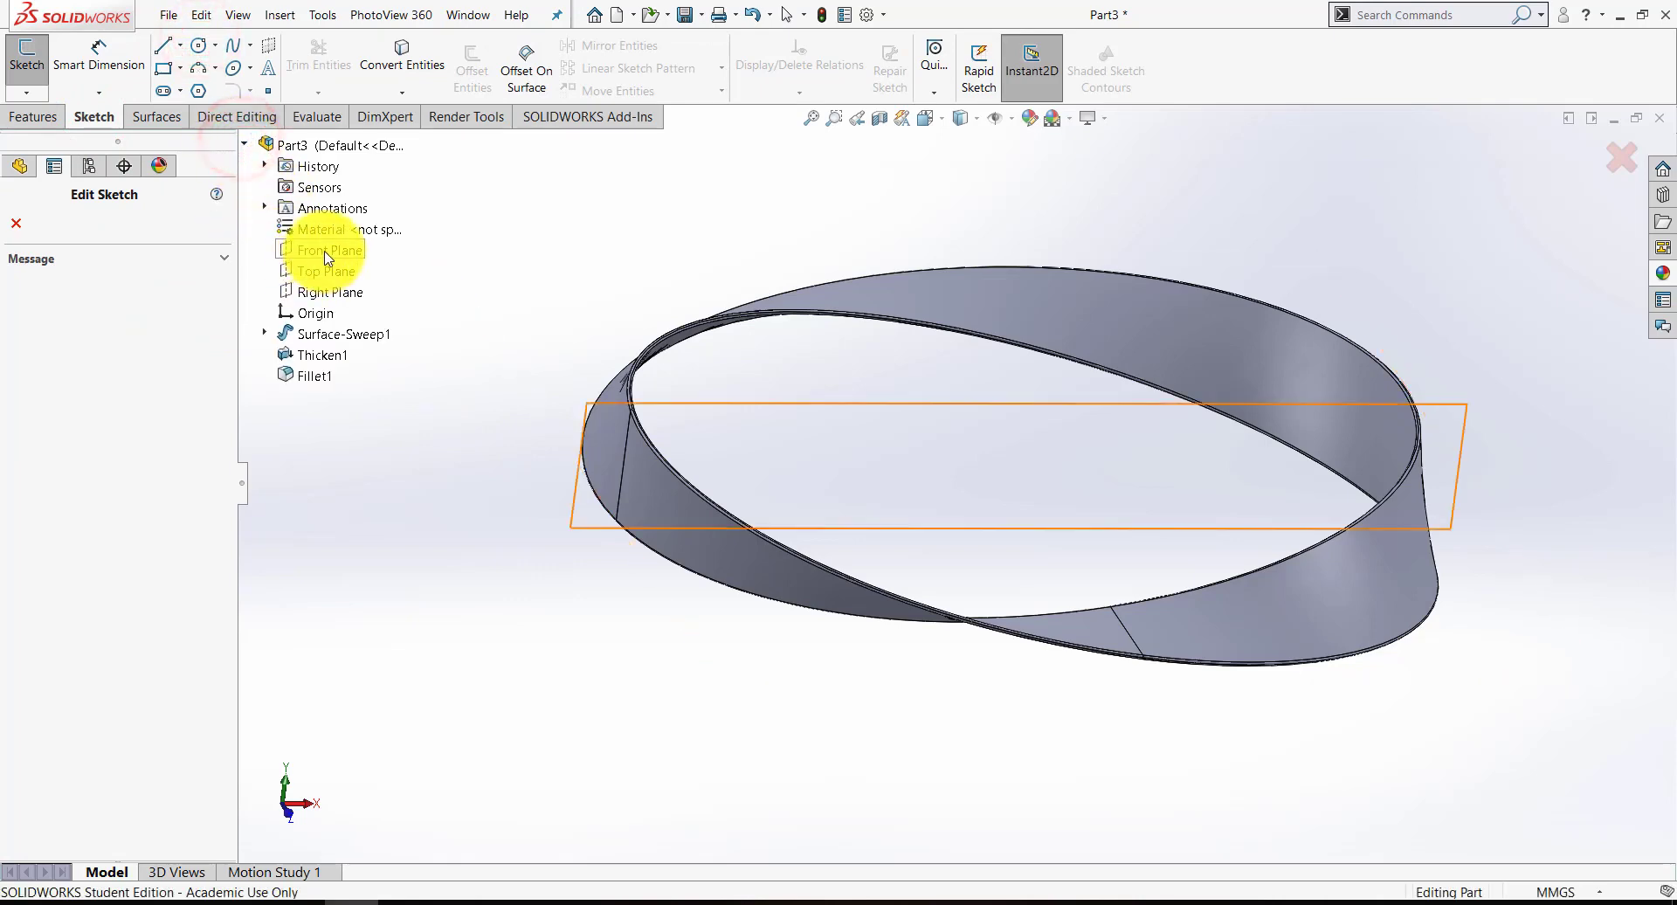
{"action": "left_click", "coordinate": [325, 249]}
{"action": "key", "text": "space"}
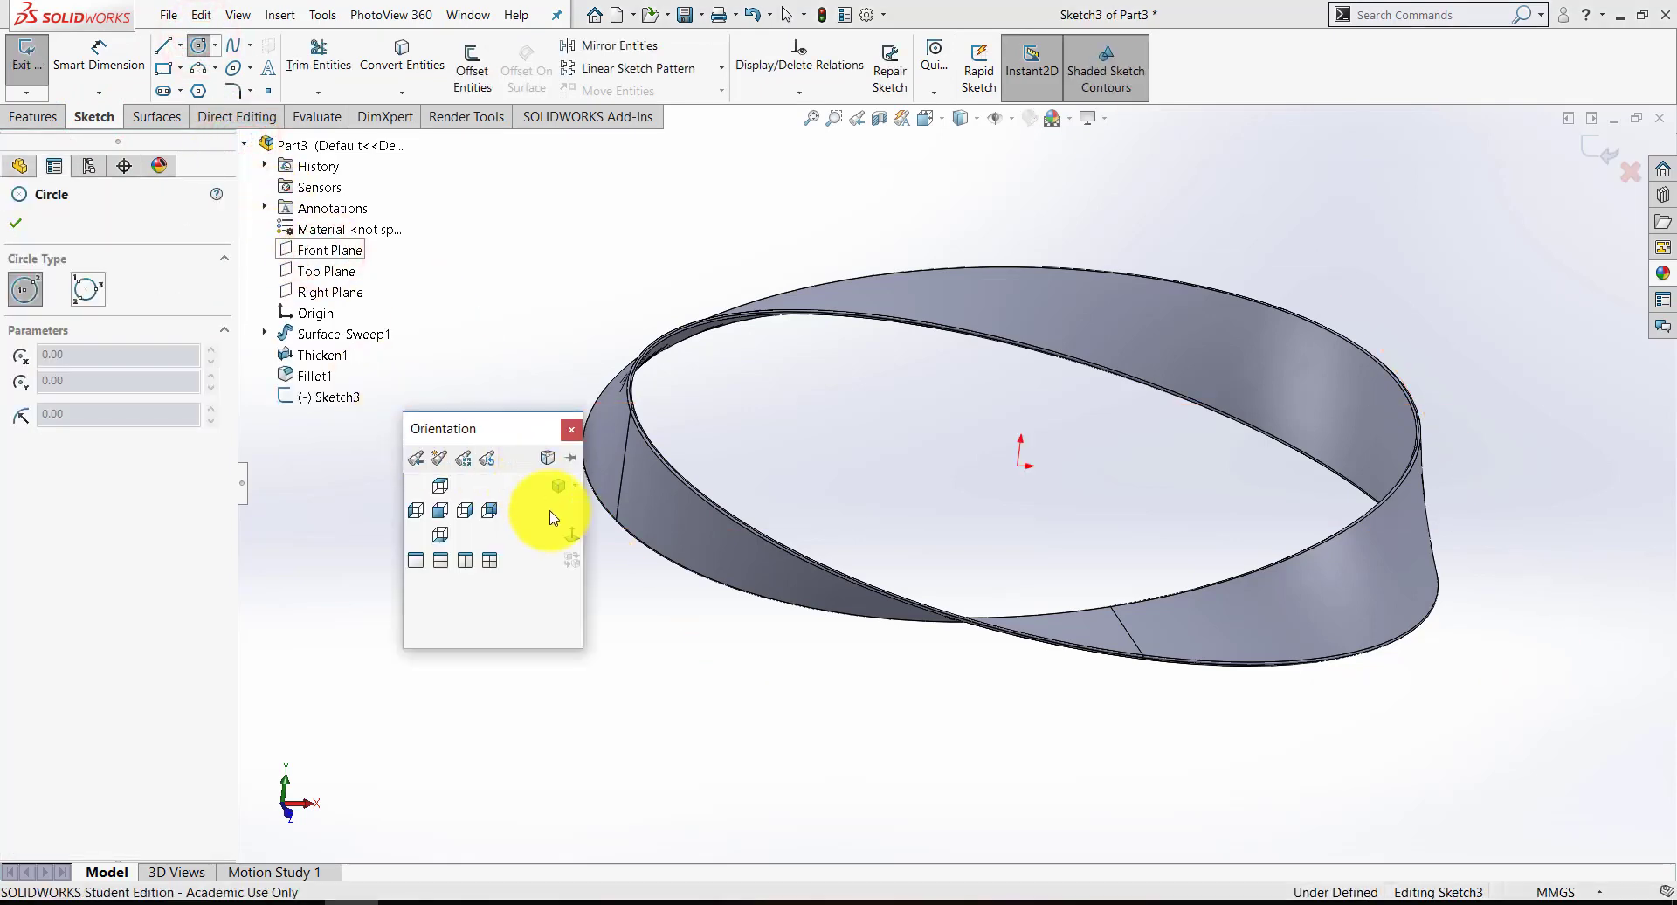
{"action": "left_click", "coordinate": [561, 531]}
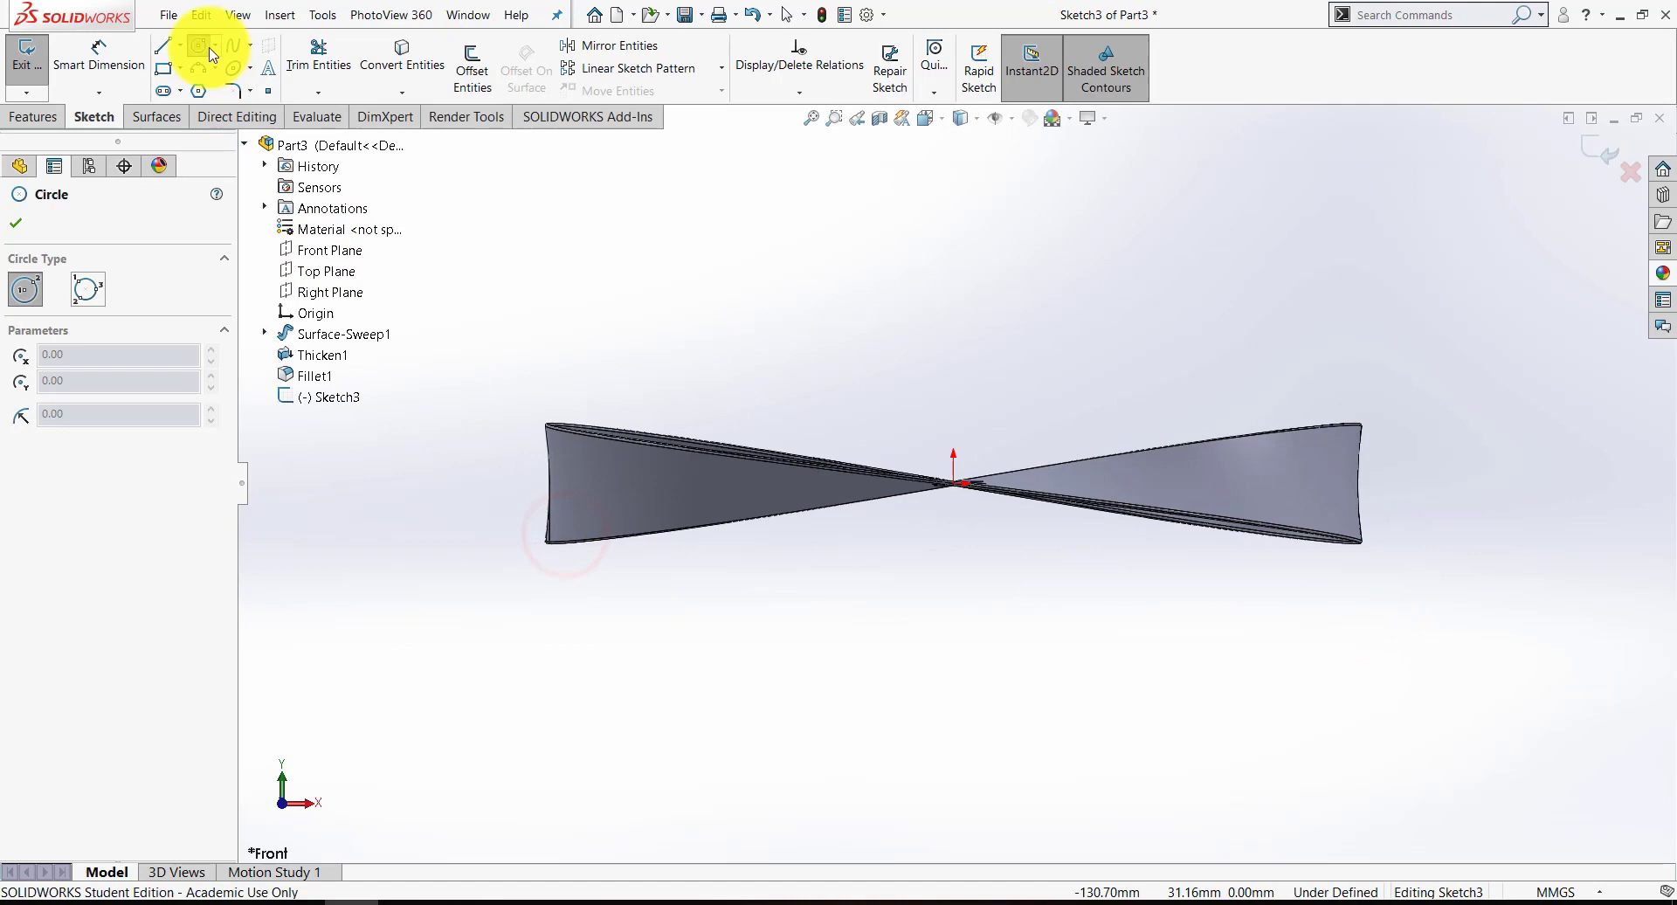
Sketch a circle outside the ring's end and dimension its diameter to 20 mm.
{"action": "left_click", "coordinate": [444, 475]}
{"action": "left_click", "coordinate": [466, 515]}
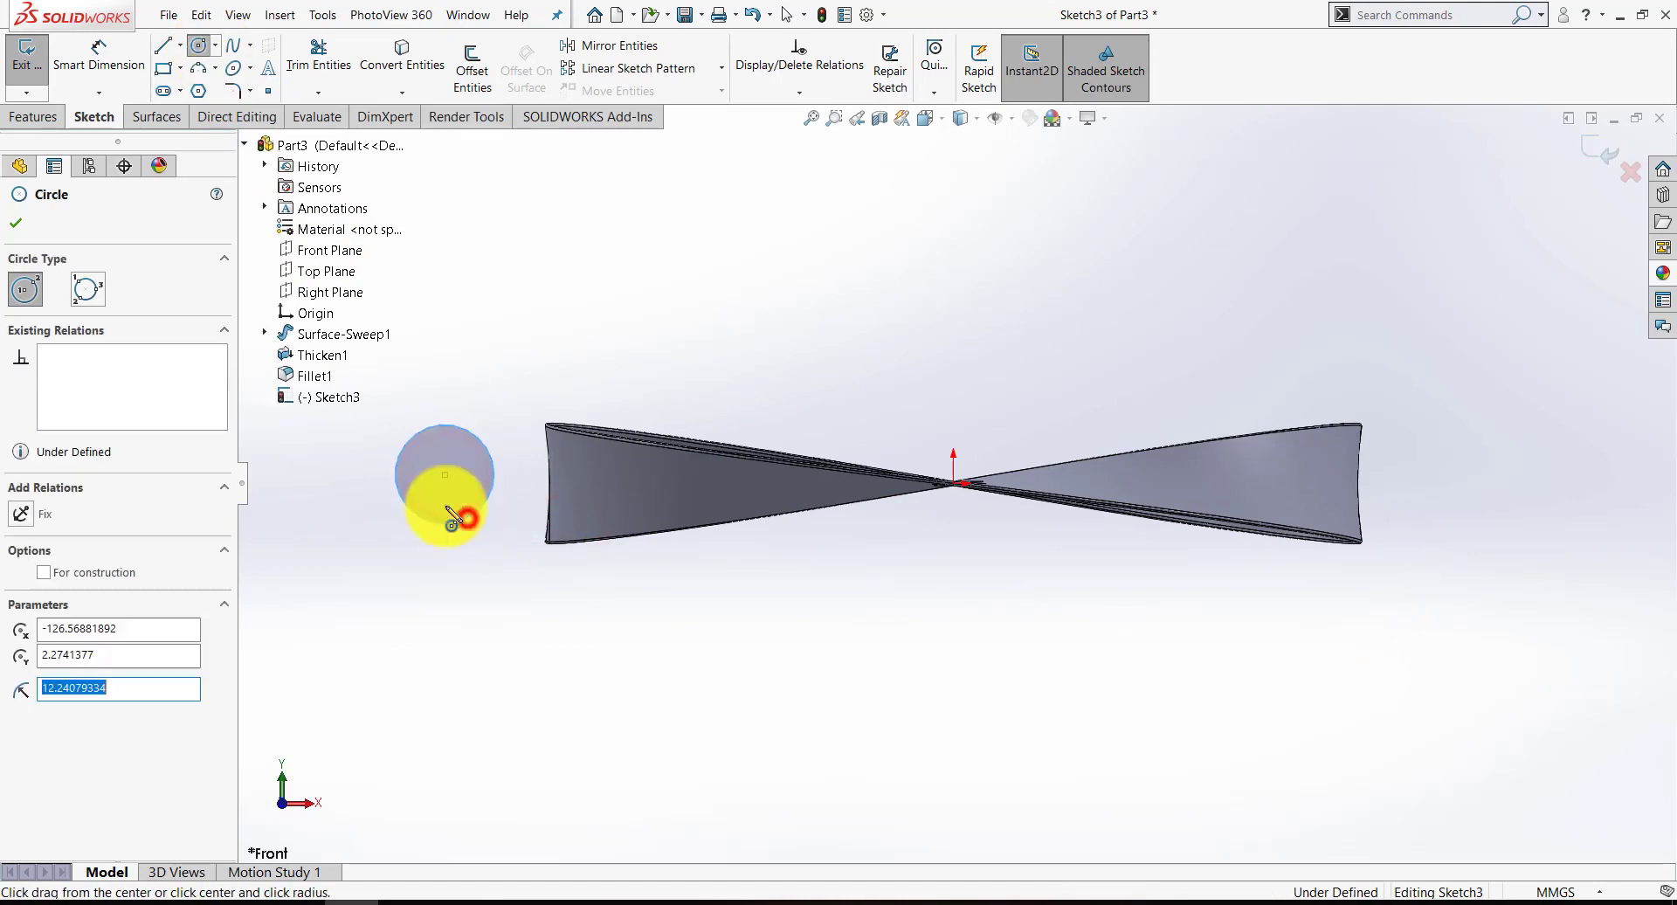
{"action": "left_click", "coordinate": [83, 48]}
{"action": "left_click", "coordinate": [398, 456]}
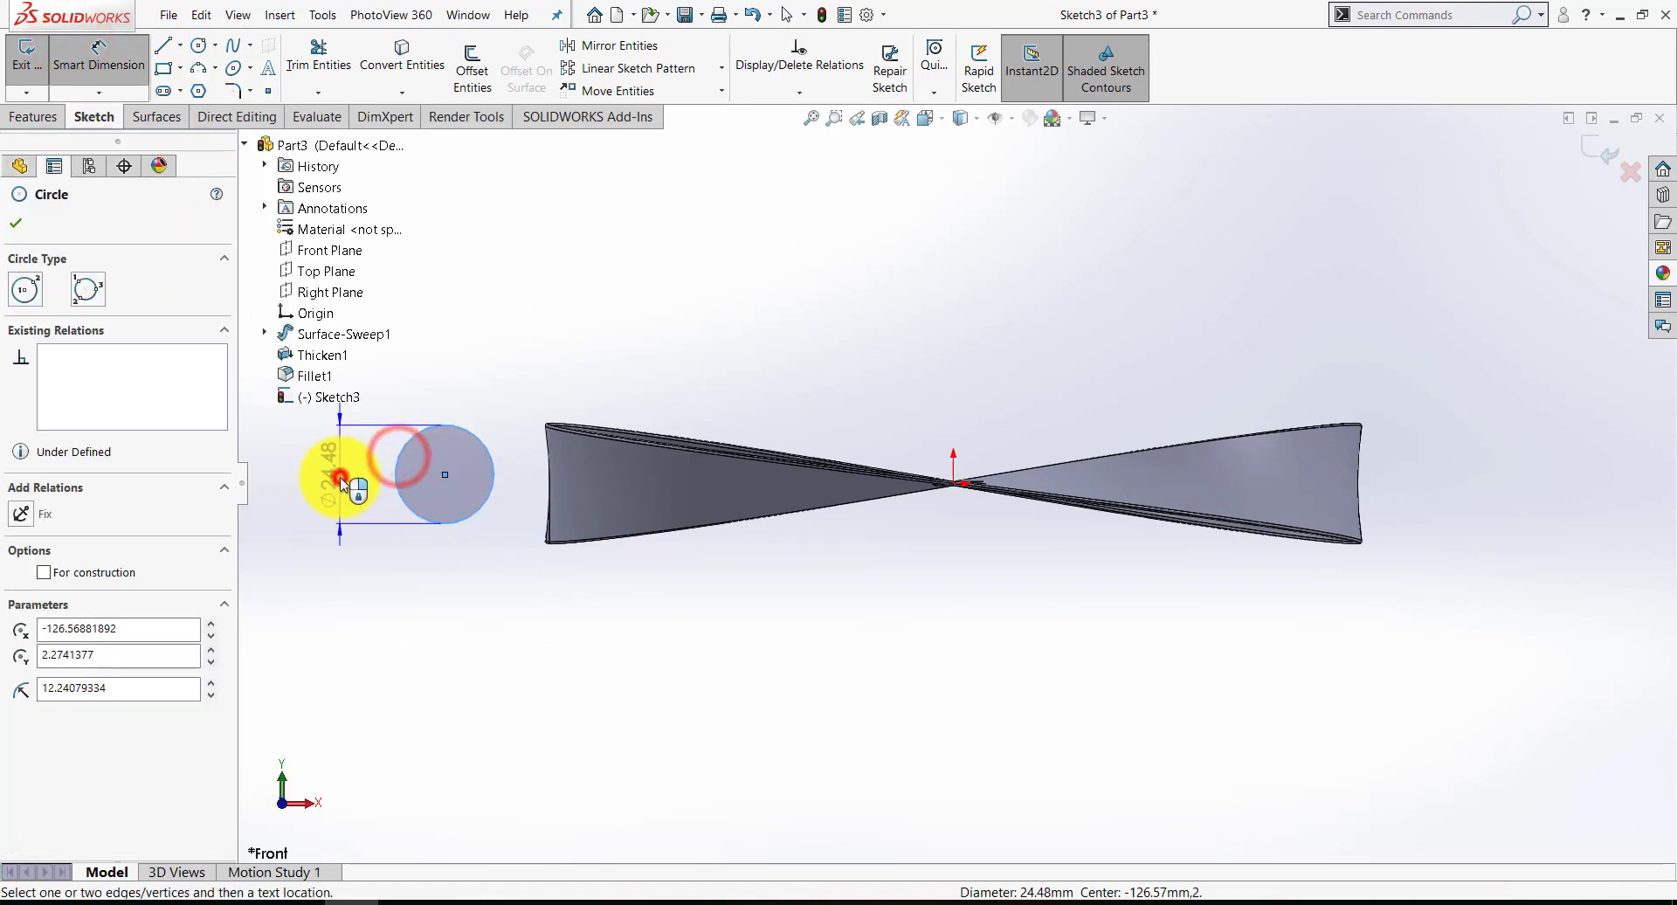
{"action": "left_click", "coordinate": [339, 480]}
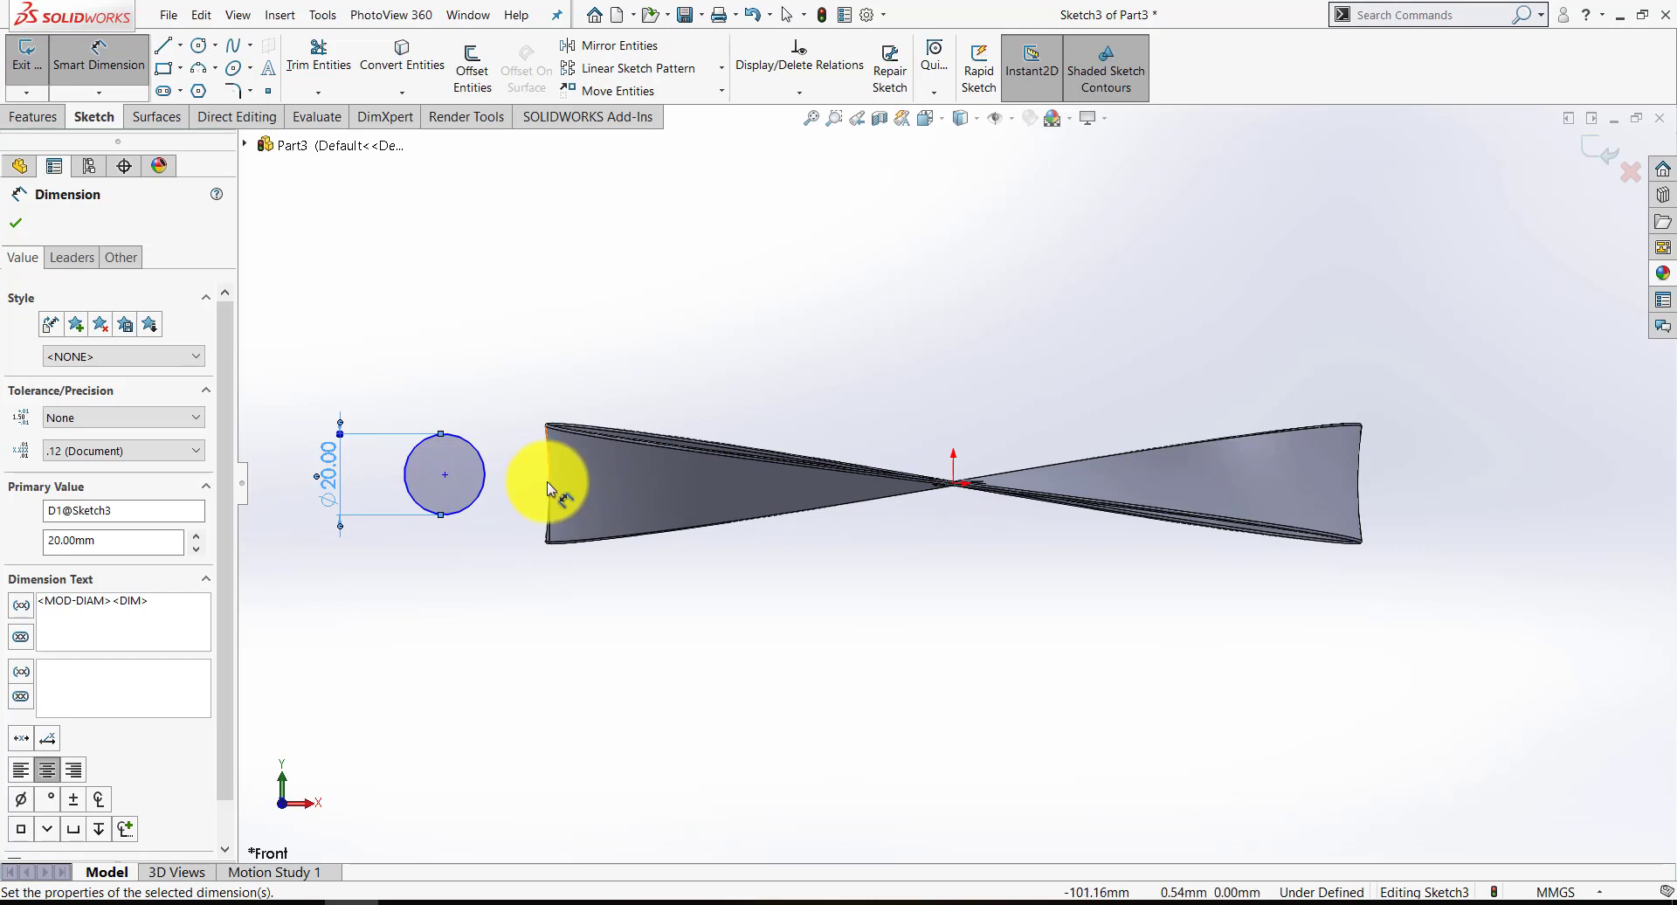
Draw a centerline from the circle's center to the origin and make it horizontal.
{"action": "left_click", "coordinate": [179, 44]}
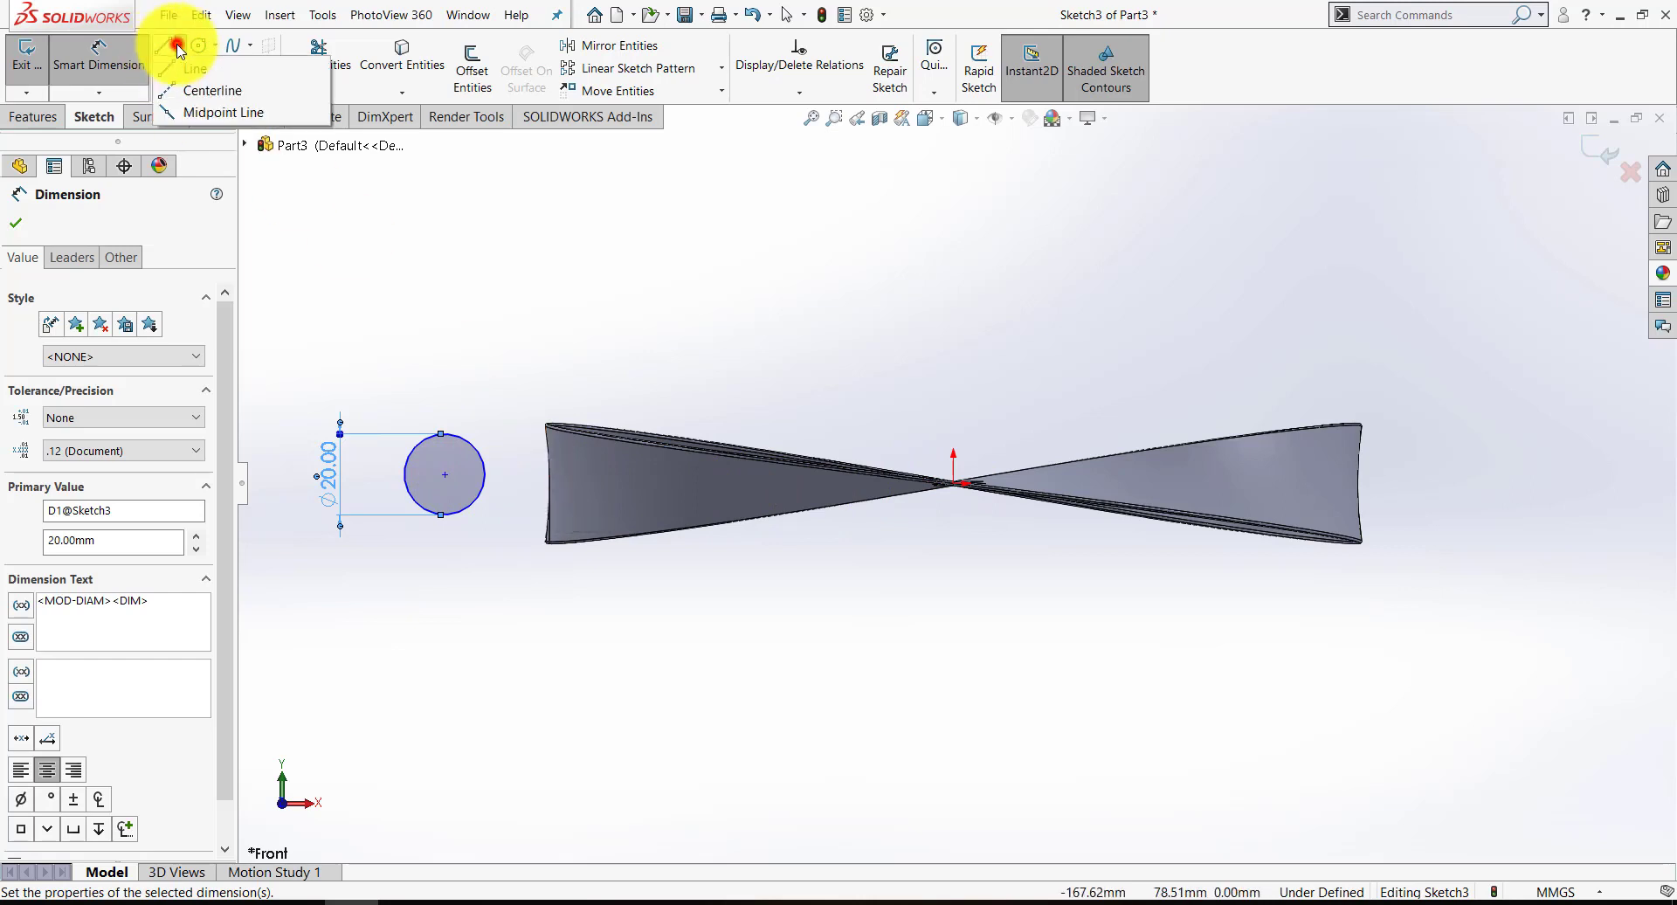
{"action": "left_click", "coordinate": [201, 96]}
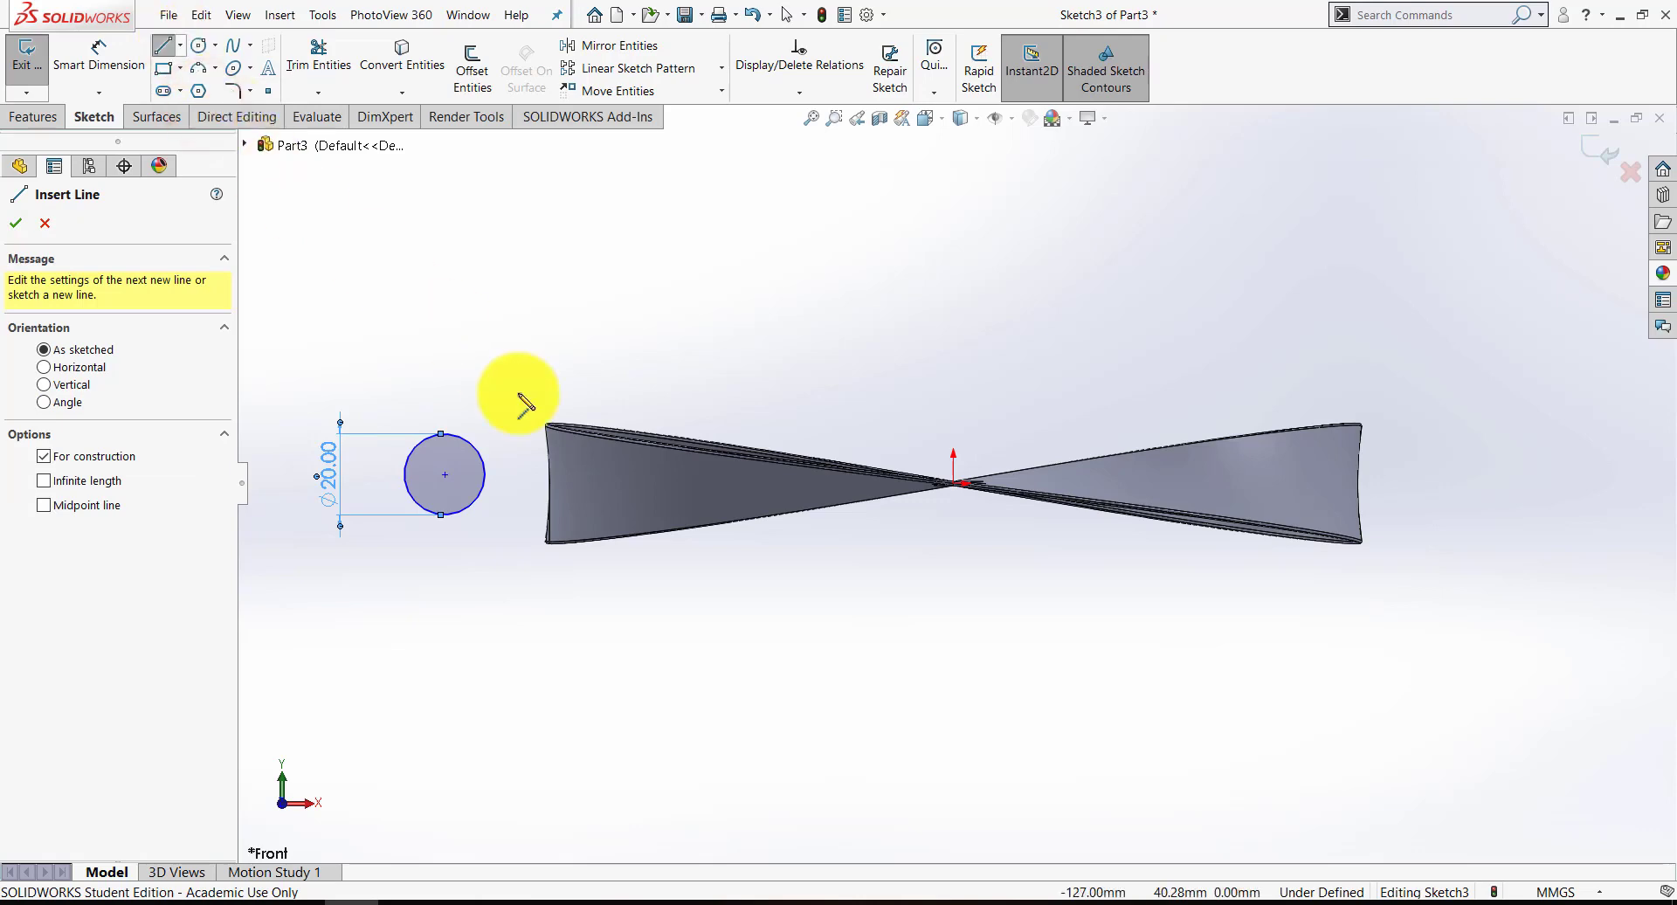
{"action": "left_click", "coordinate": [445, 476]}
{"action": "left_click", "coordinate": [952, 483]}
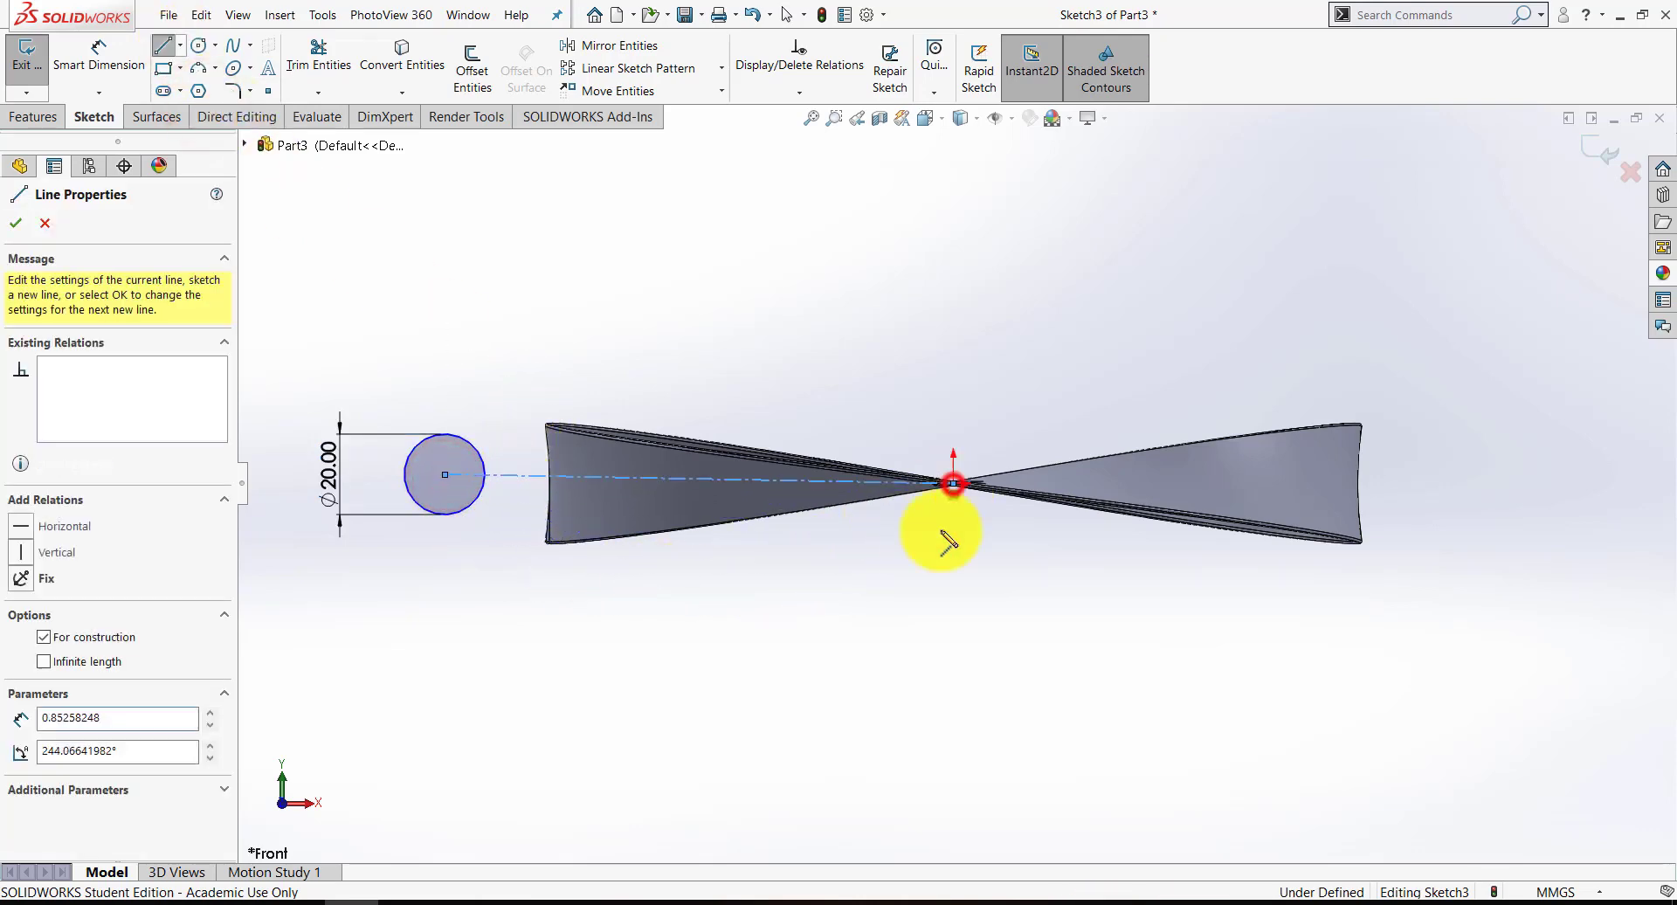
{"action": "key", "text": "Escape"}
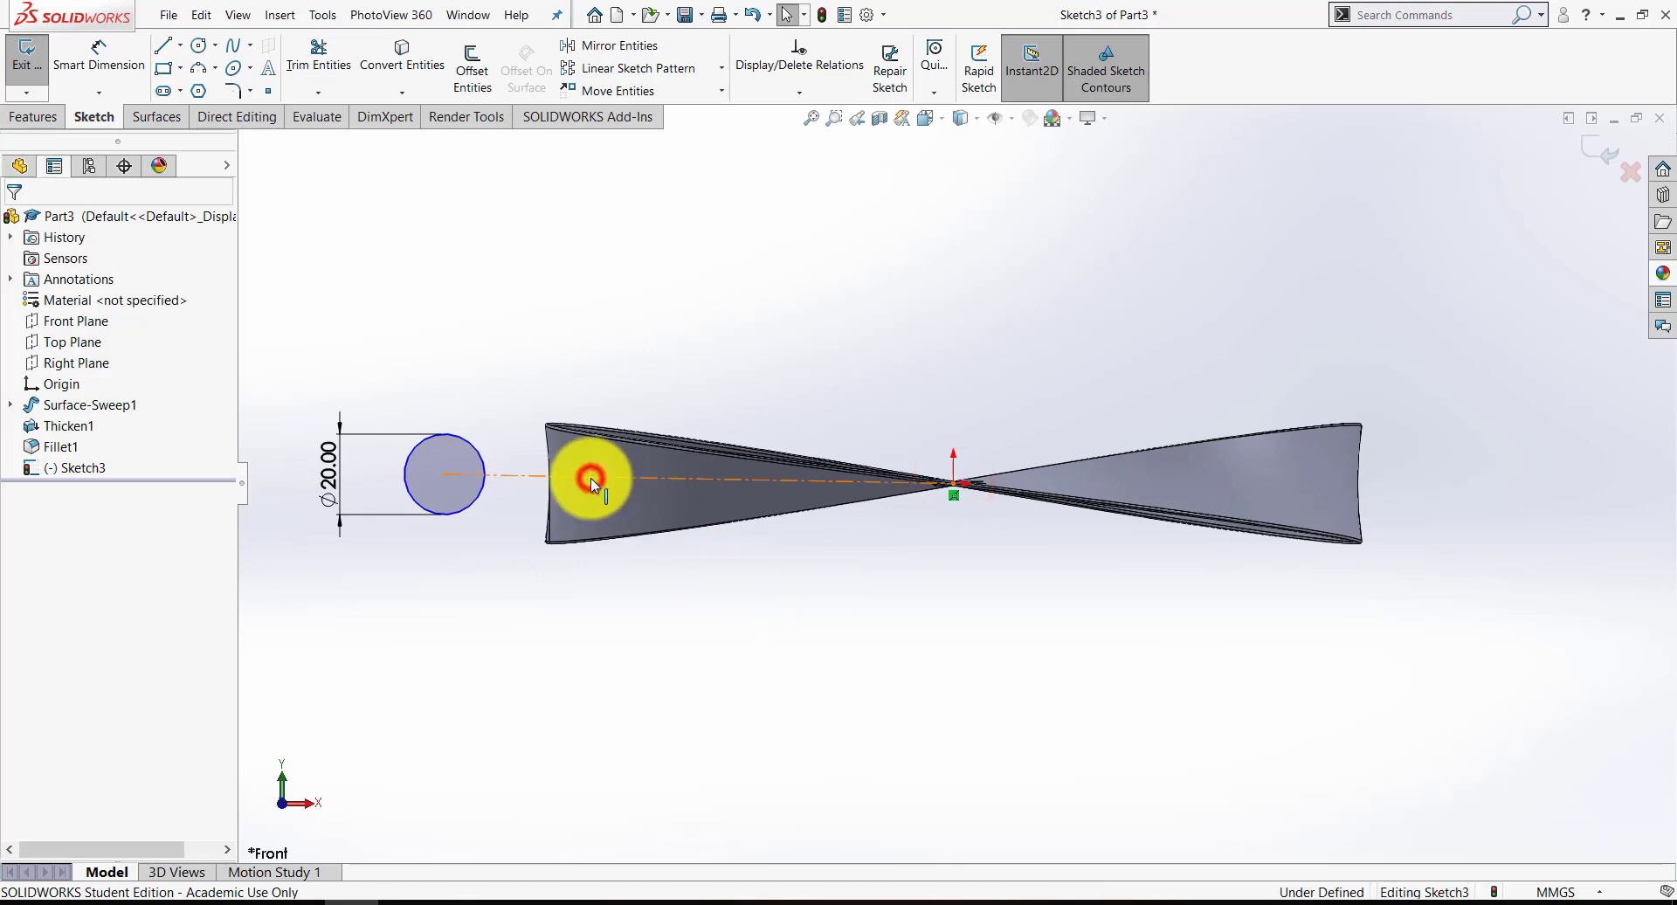
{"action": "left_click", "coordinate": [591, 478]}
{"action": "left_click", "coordinate": [20, 442]}
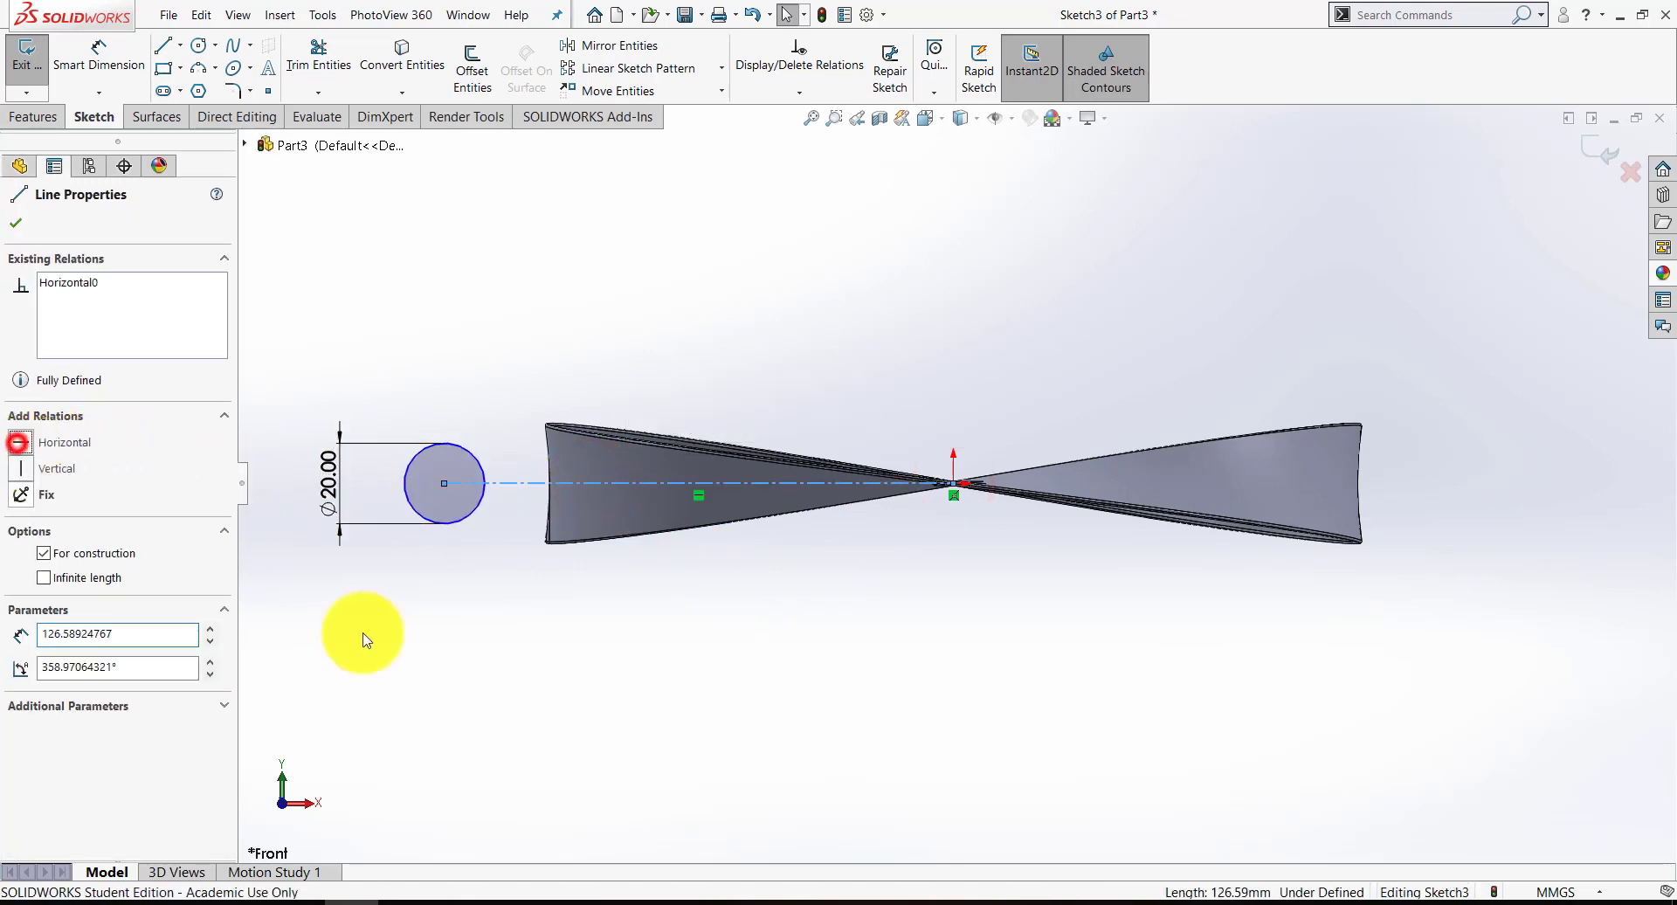
Dimension the horizontal centerline's length to 100 mm so the circle sits on the ring band.
{"action": "left_click", "coordinate": [99, 61]}
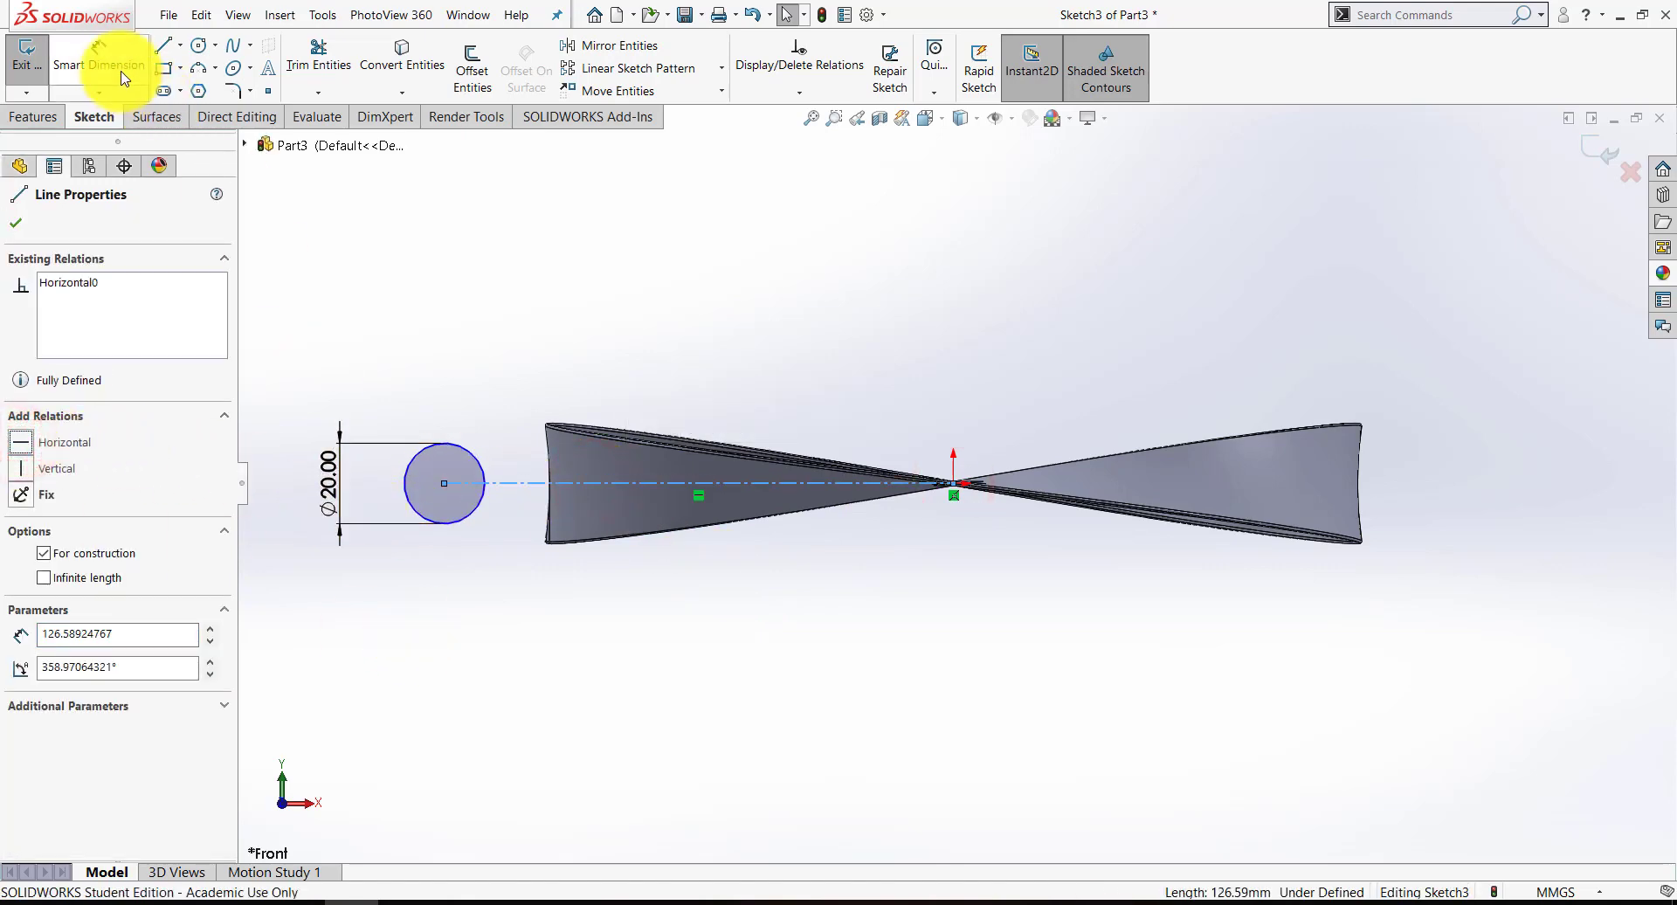
{"action": "left_click", "coordinate": [506, 482]}
{"action": "left_click", "coordinate": [606, 334]}
{"action": "type", "text": "100"}
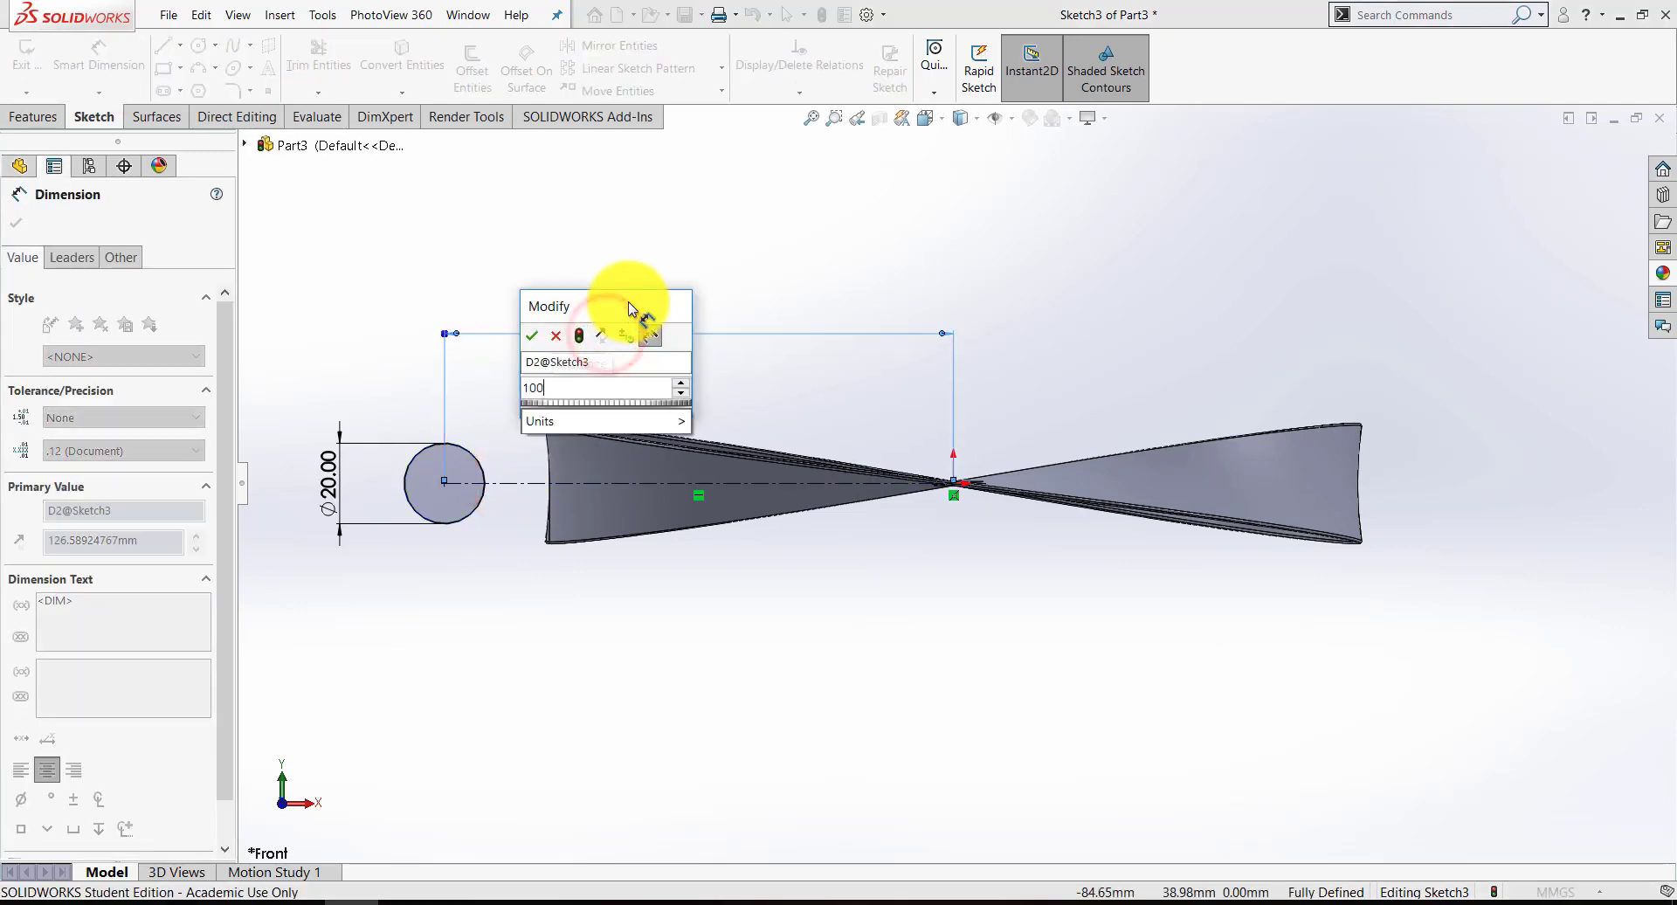
{"action": "key", "text": "Return"}
{"action": "middle_click_drag", "start_coordinate": [636, 306], "coordinate": [661, 439]}
{"action": "scroll", "coordinate": [606, 535], "scroll_direction": "down", "scroll_amount": 10}
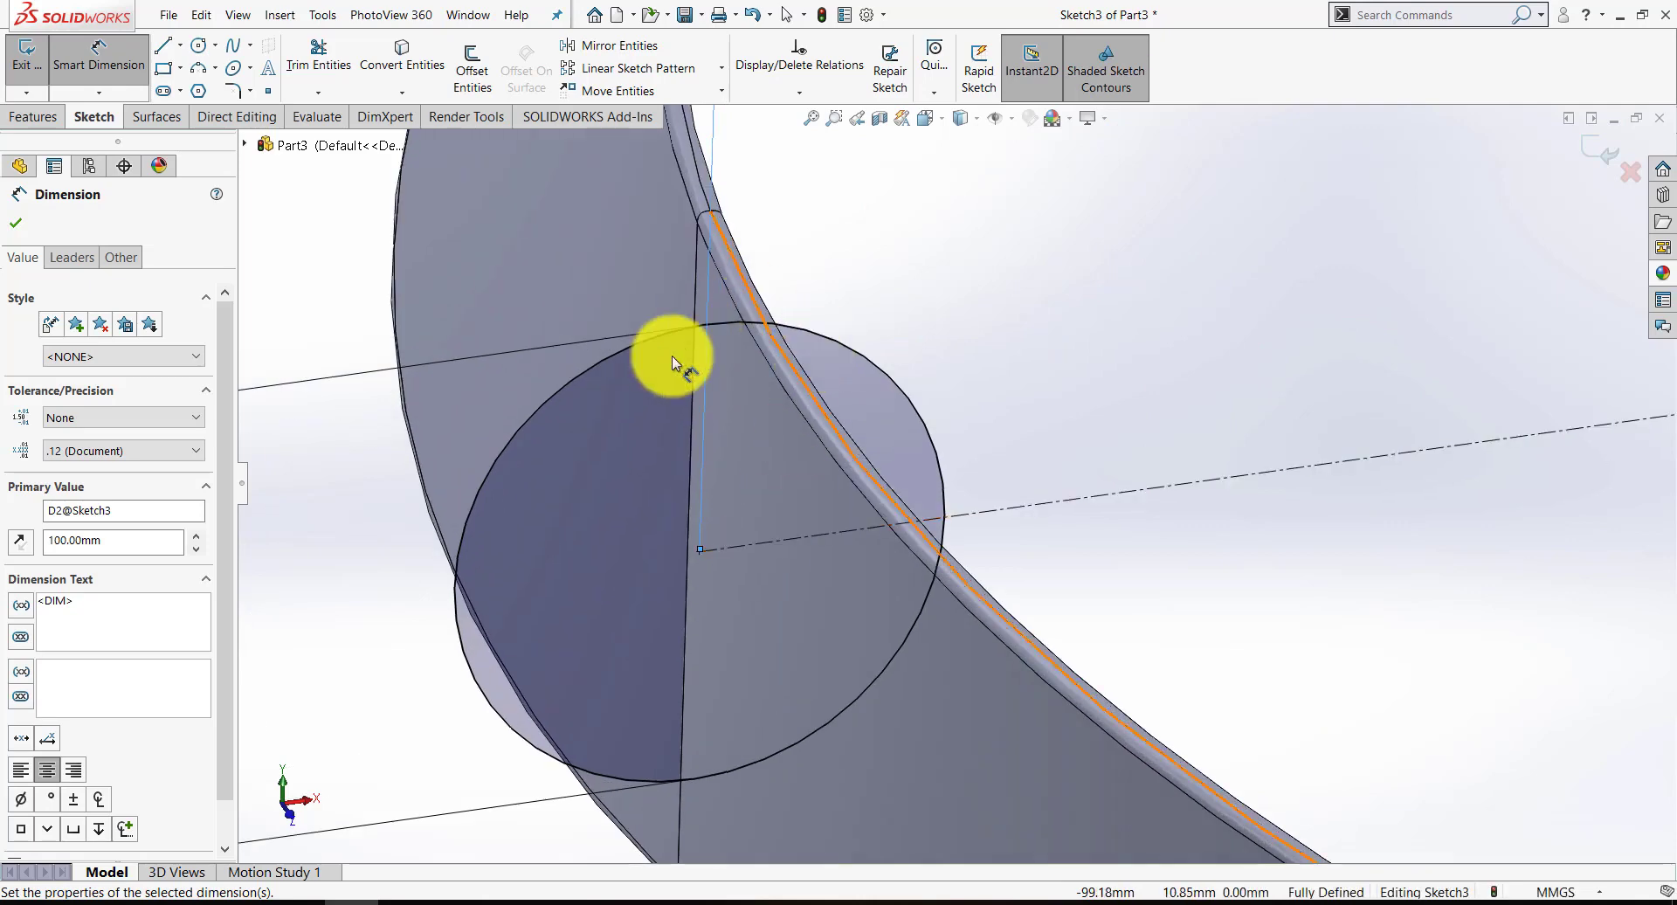
{"action": "scroll", "coordinate": [682, 422], "scroll_direction": "up", "scroll_amount": 4}
{"action": "scroll", "coordinate": [992, 497], "scroll_direction": "up", "scroll_amount": 5}
{"action": "scroll", "coordinate": [524, 535], "scroll_direction": "down", "scroll_amount": 5}
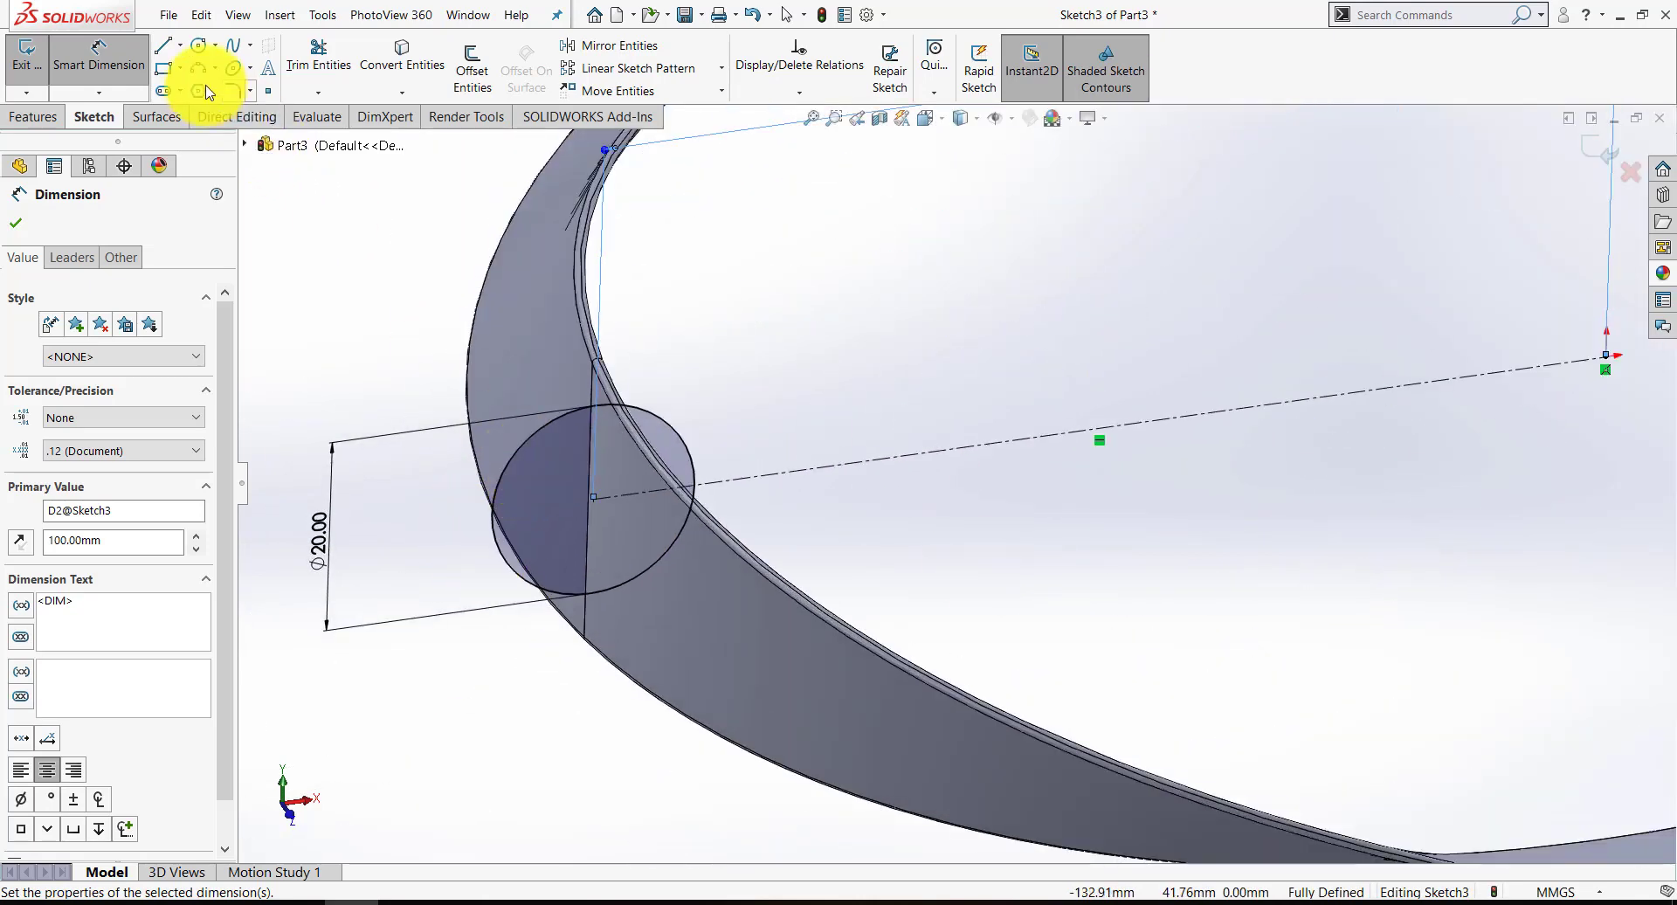
Sketch a vertical diameter line across the 20 mm circle, from its top quadrant through its center to its bottom quadrant.
{"action": "left_click", "coordinate": [162, 48]}
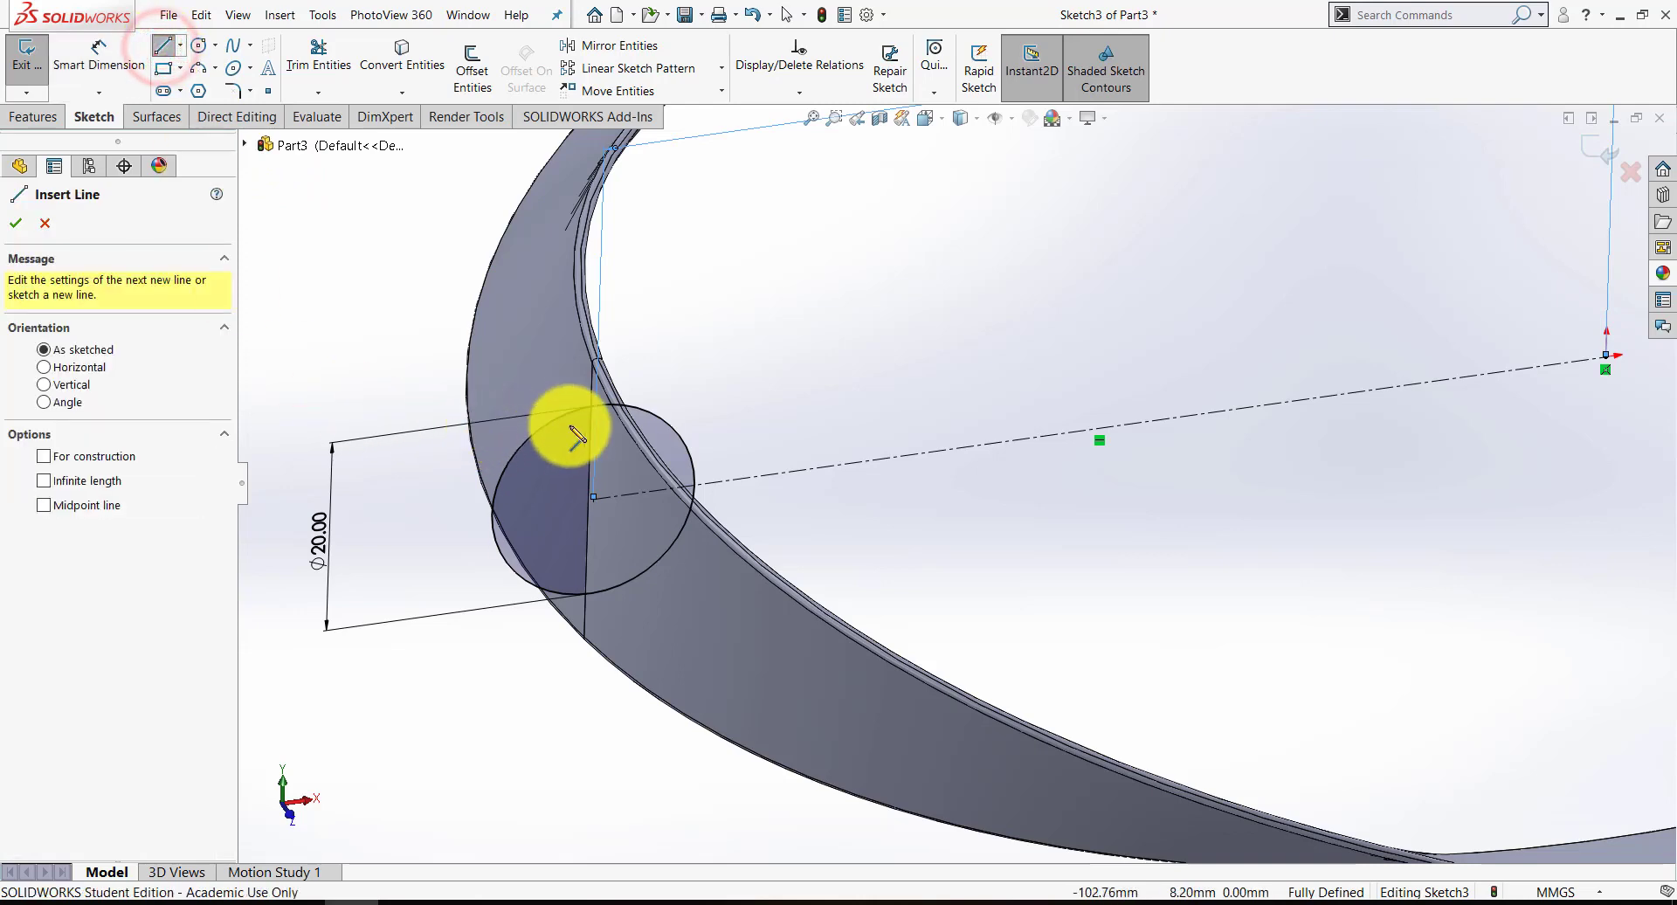
{"action": "left_click", "coordinate": [596, 406]}
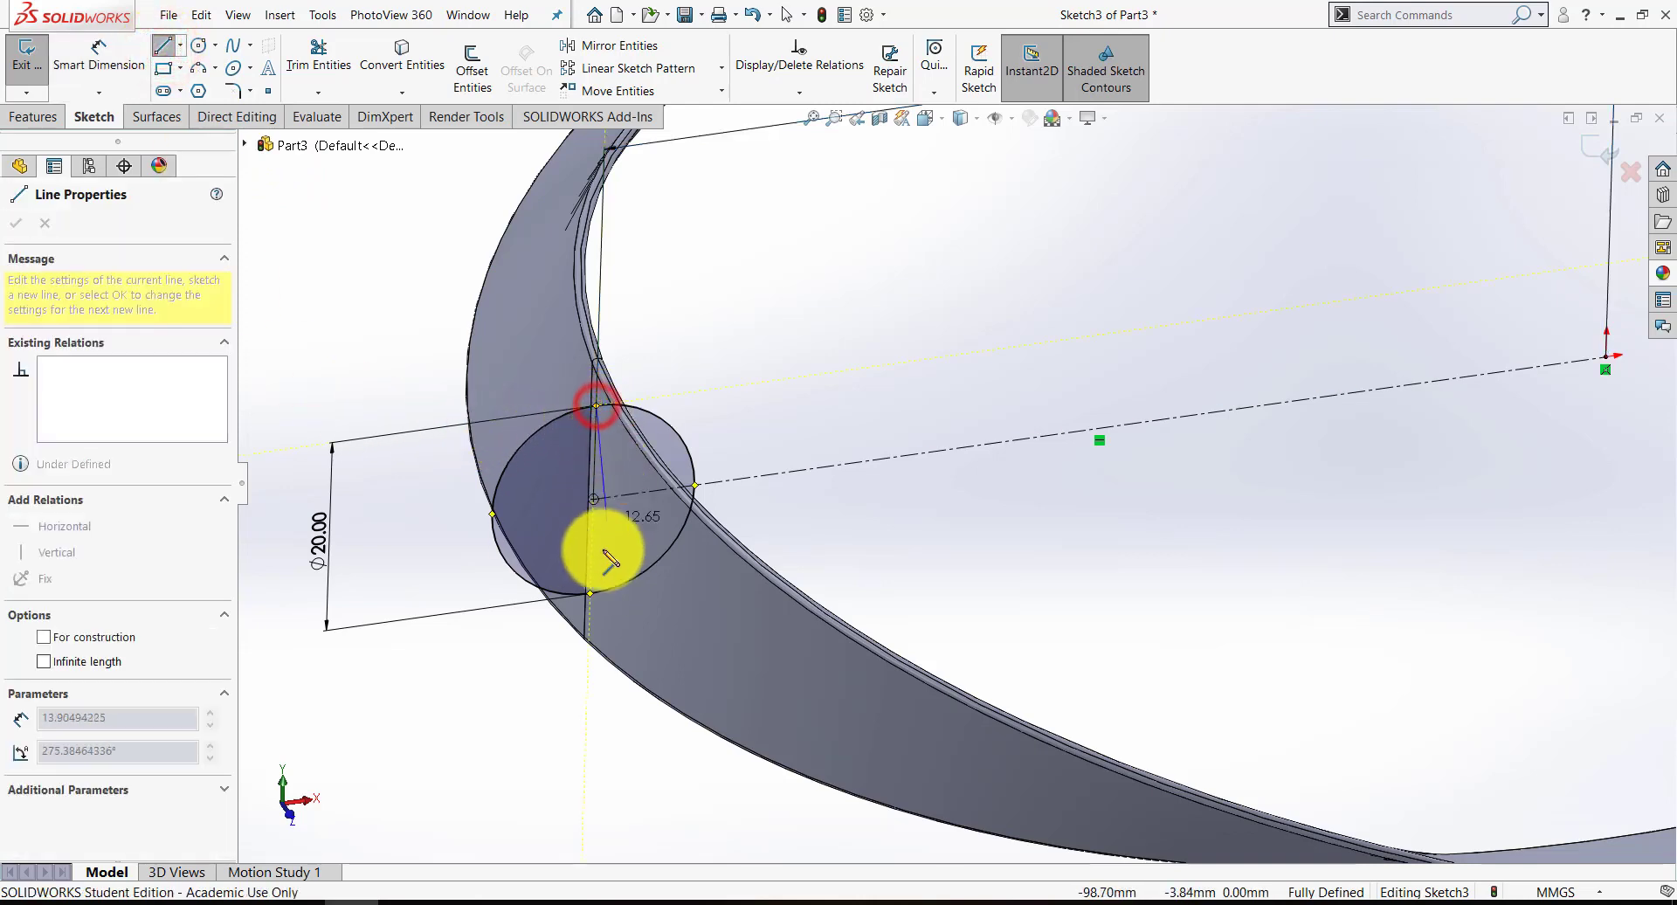
{"action": "left_click", "coordinate": [591, 595]}
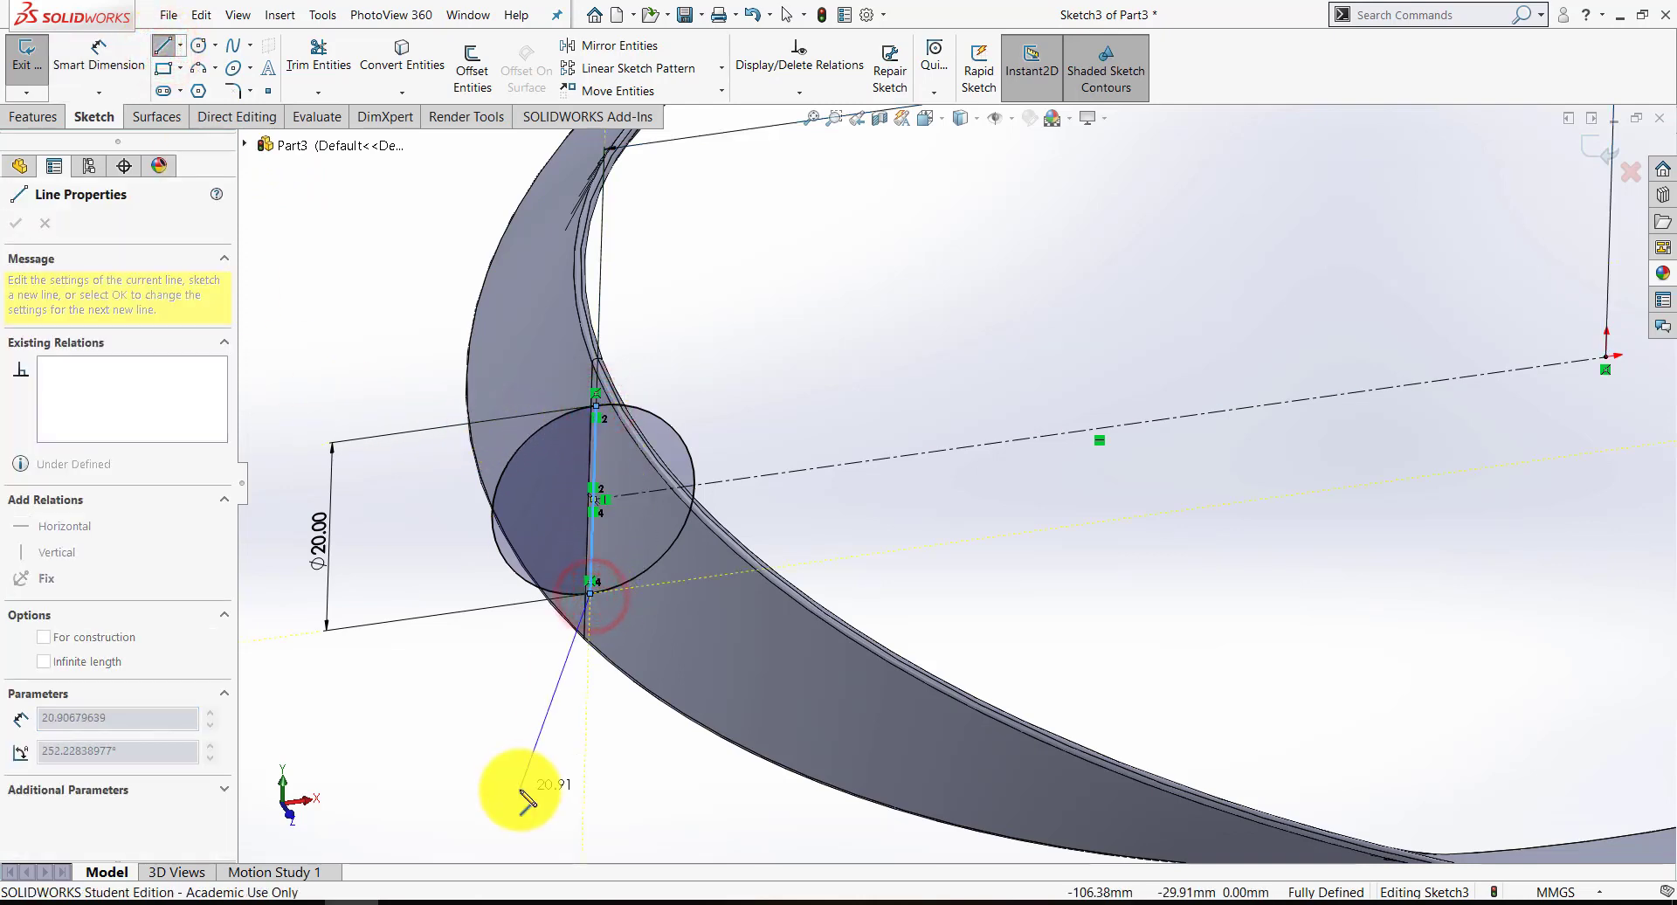
Power trim the half of the circle facing away from the origin, leaving a closed semicircle, and exit the sketch.
{"action": "left_click", "coordinate": [320, 59]}
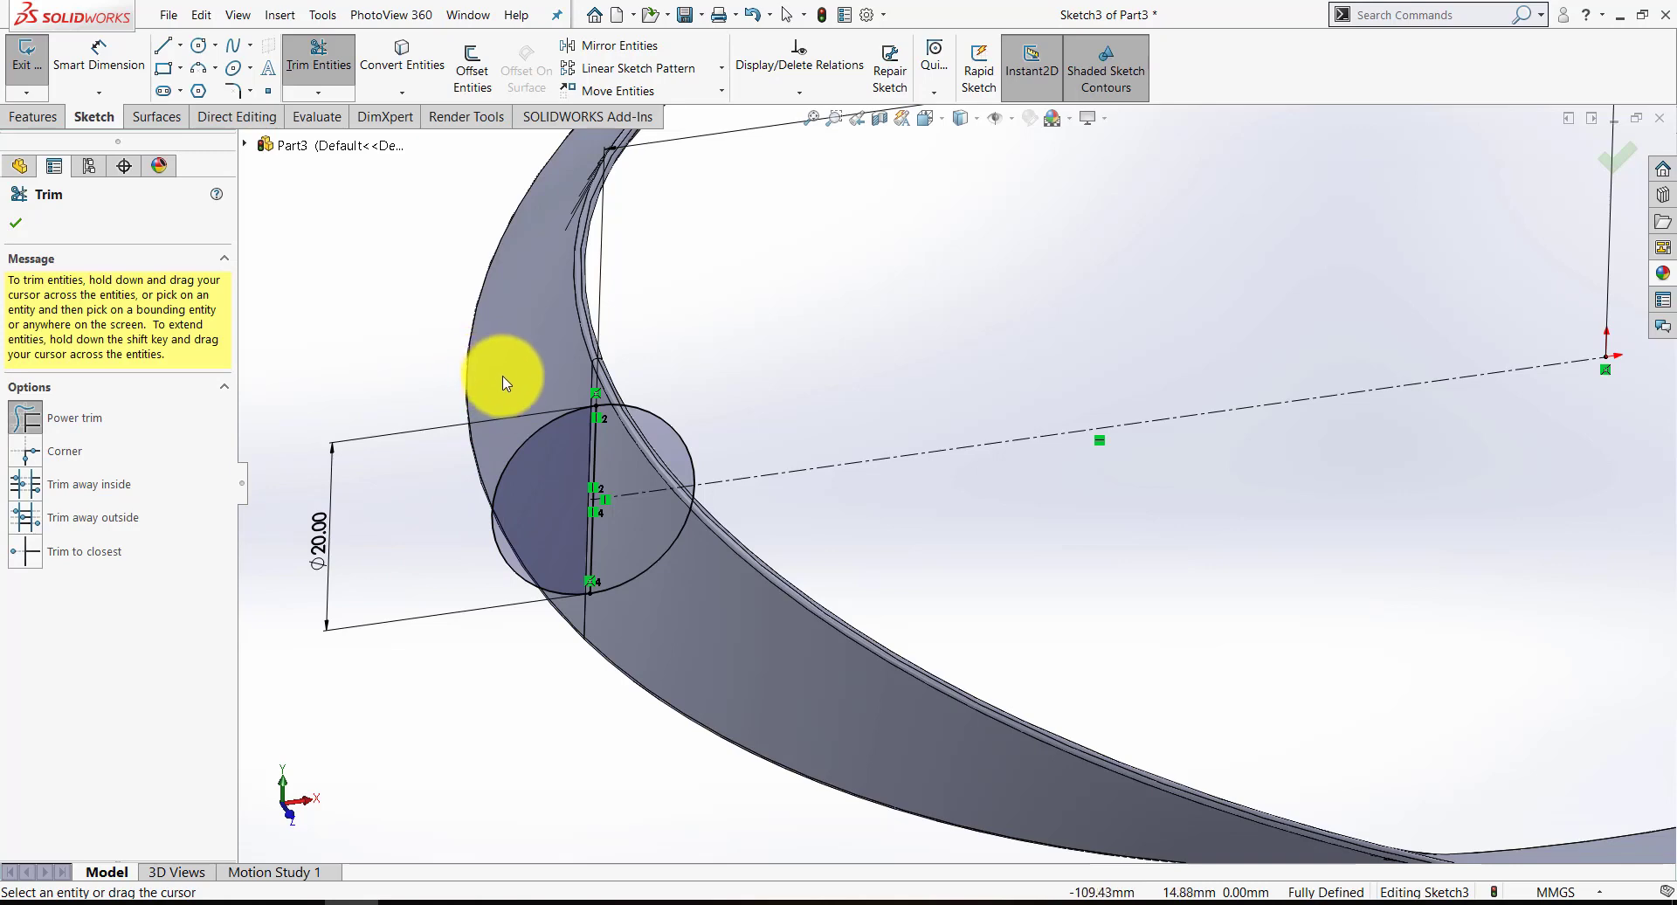
{"action": "left_click_drag", "start_coordinate": [501, 398], "coordinate": [513, 472]}
{"action": "scroll", "coordinate": [664, 559], "scroll_direction": "up", "scroll_amount": 5}
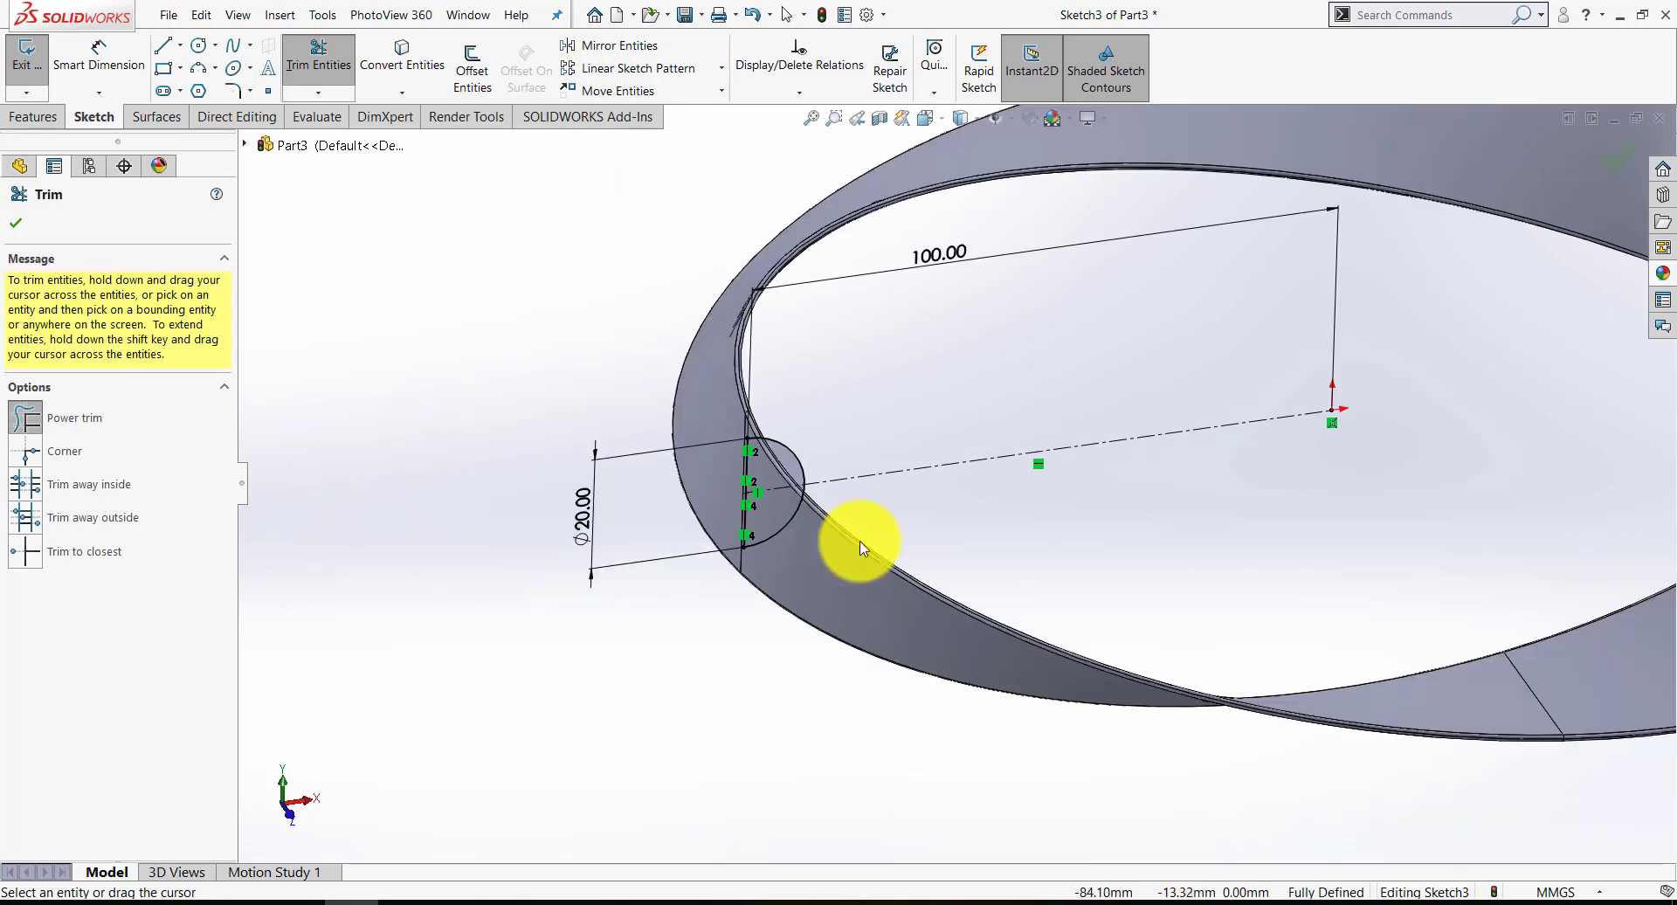
{"action": "scroll", "coordinate": [1484, 201], "scroll_direction": "up", "scroll_amount": 3}
{"action": "scroll", "coordinate": [1572, 175], "scroll_direction": "down", "scroll_amount": 3}
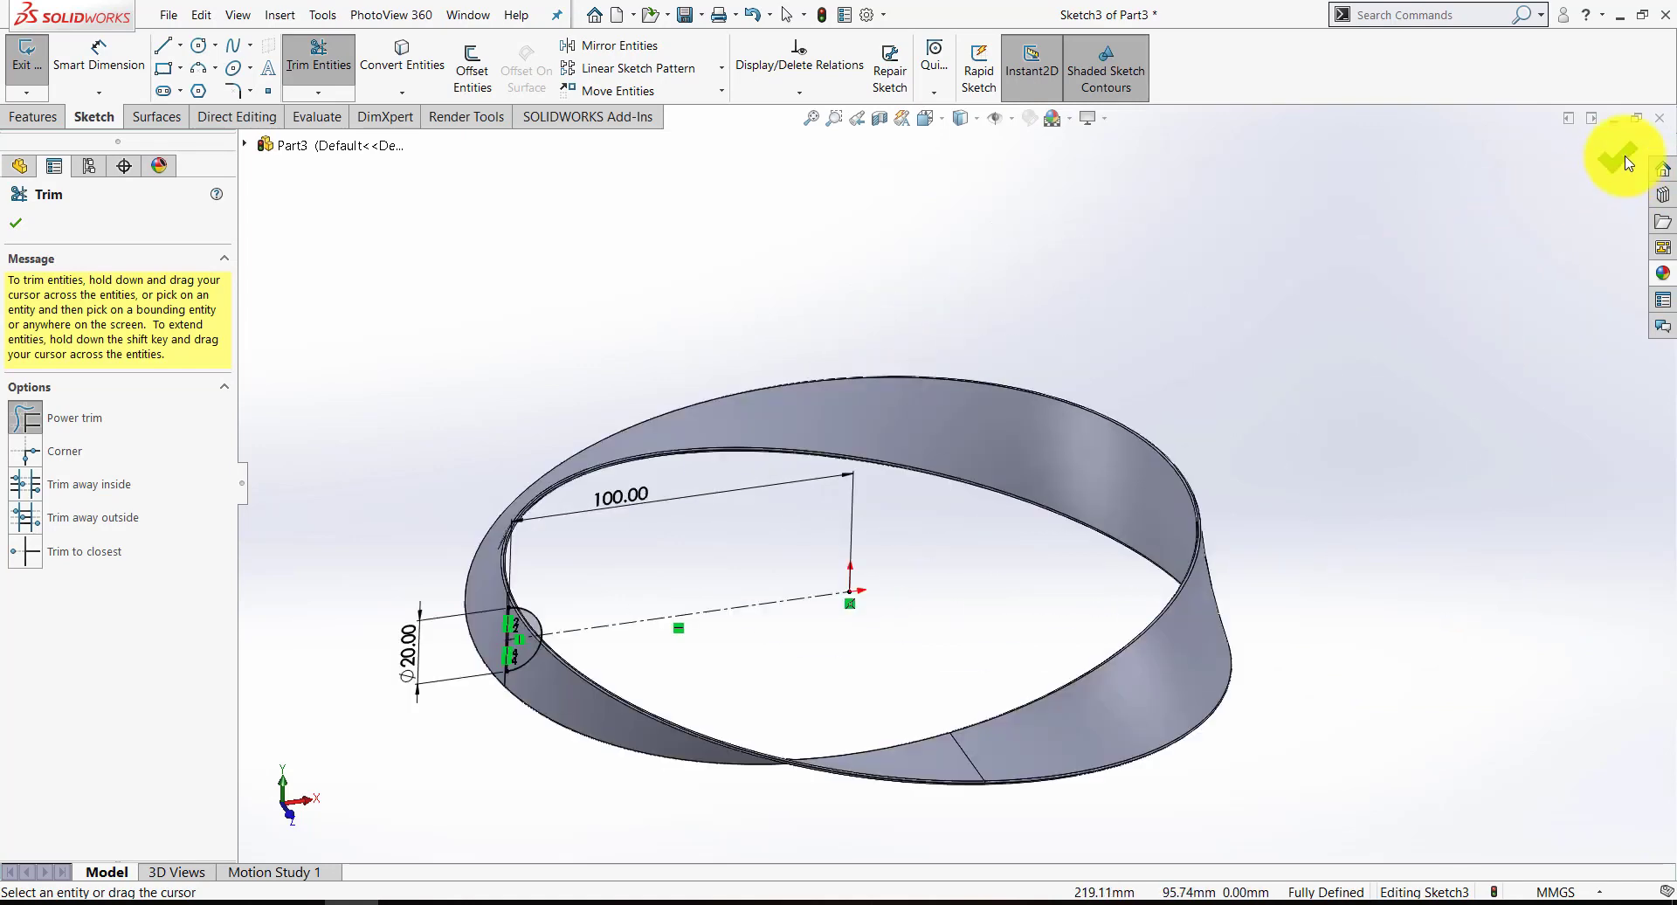
{"action": "left_click", "coordinate": [1624, 157]}
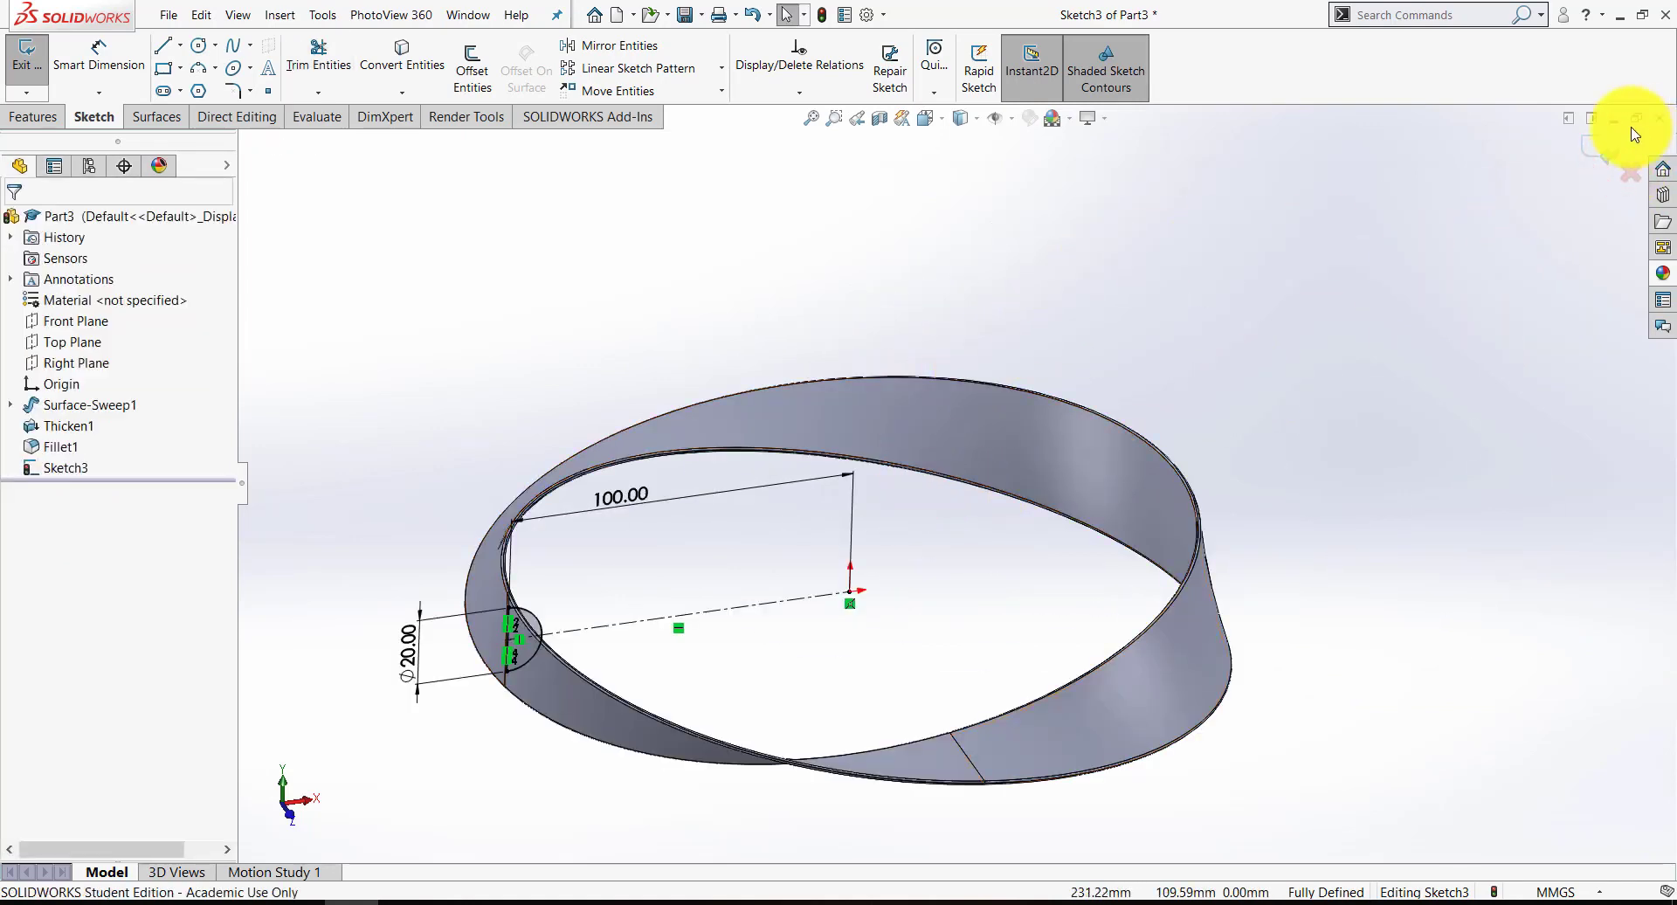
{"action": "left_click", "coordinate": [1588, 156]}
Cut a hole through the band with a Revolved Cut of the semicircle, 360 degrees about its vertical diameter line.
{"action": "scroll", "coordinate": [745, 667], "scroll_direction": "up", "scroll_amount": 3}
{"action": "scroll", "coordinate": [644, 719], "scroll_direction": "down", "scroll_amount": 6}
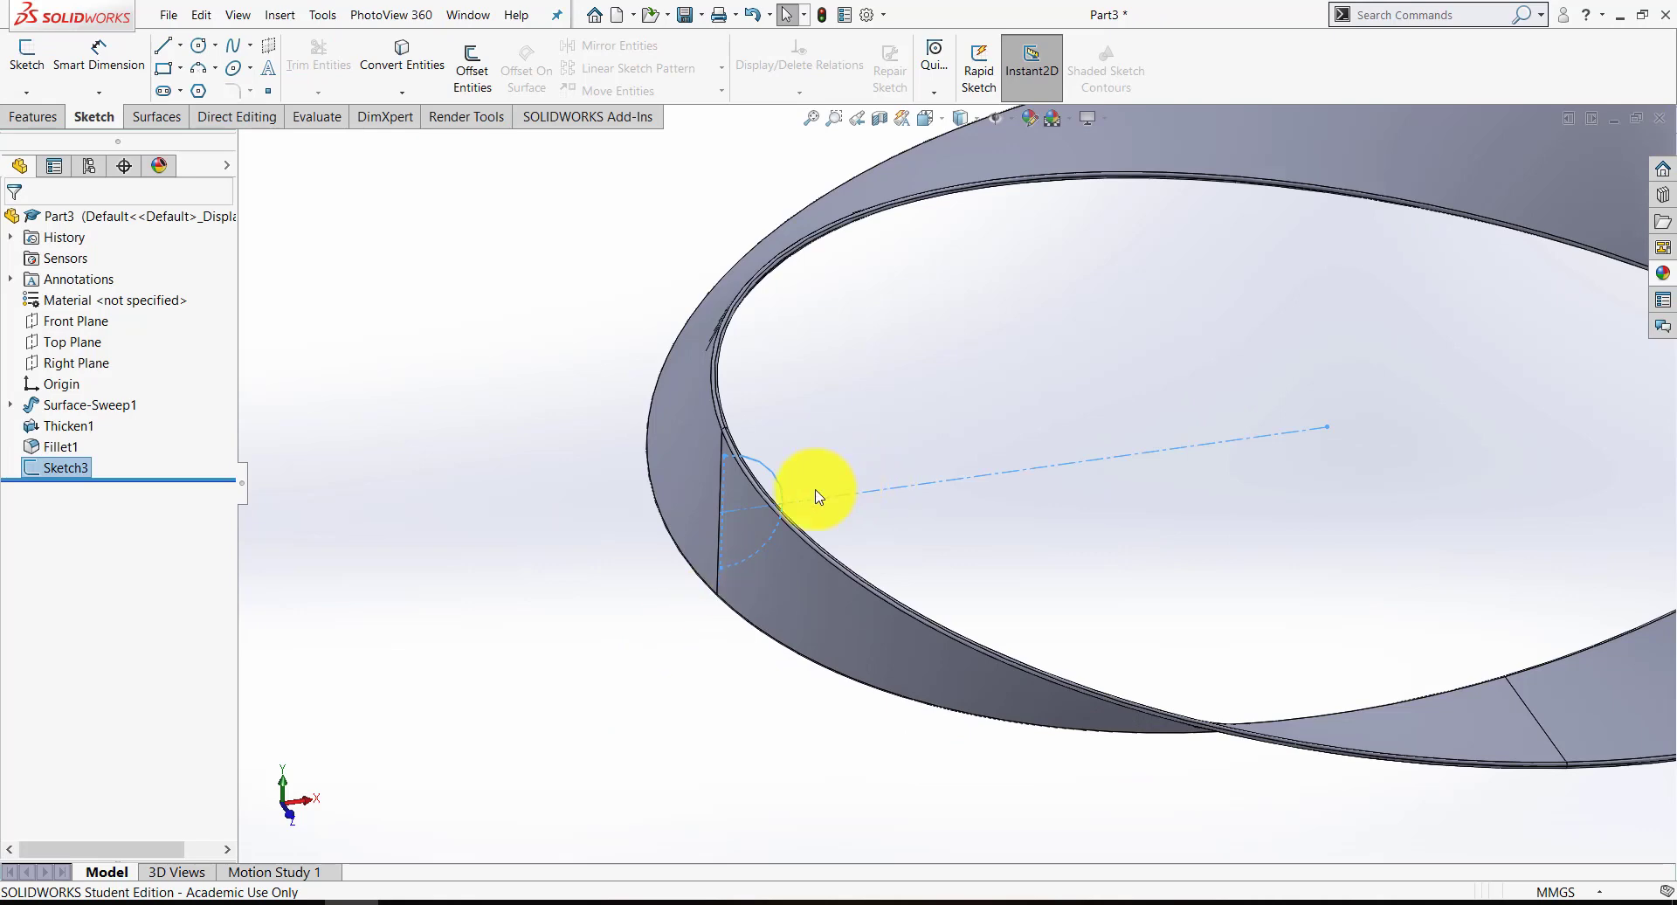
{"action": "scroll", "coordinate": [792, 495], "scroll_direction": "up", "scroll_amount": 2}
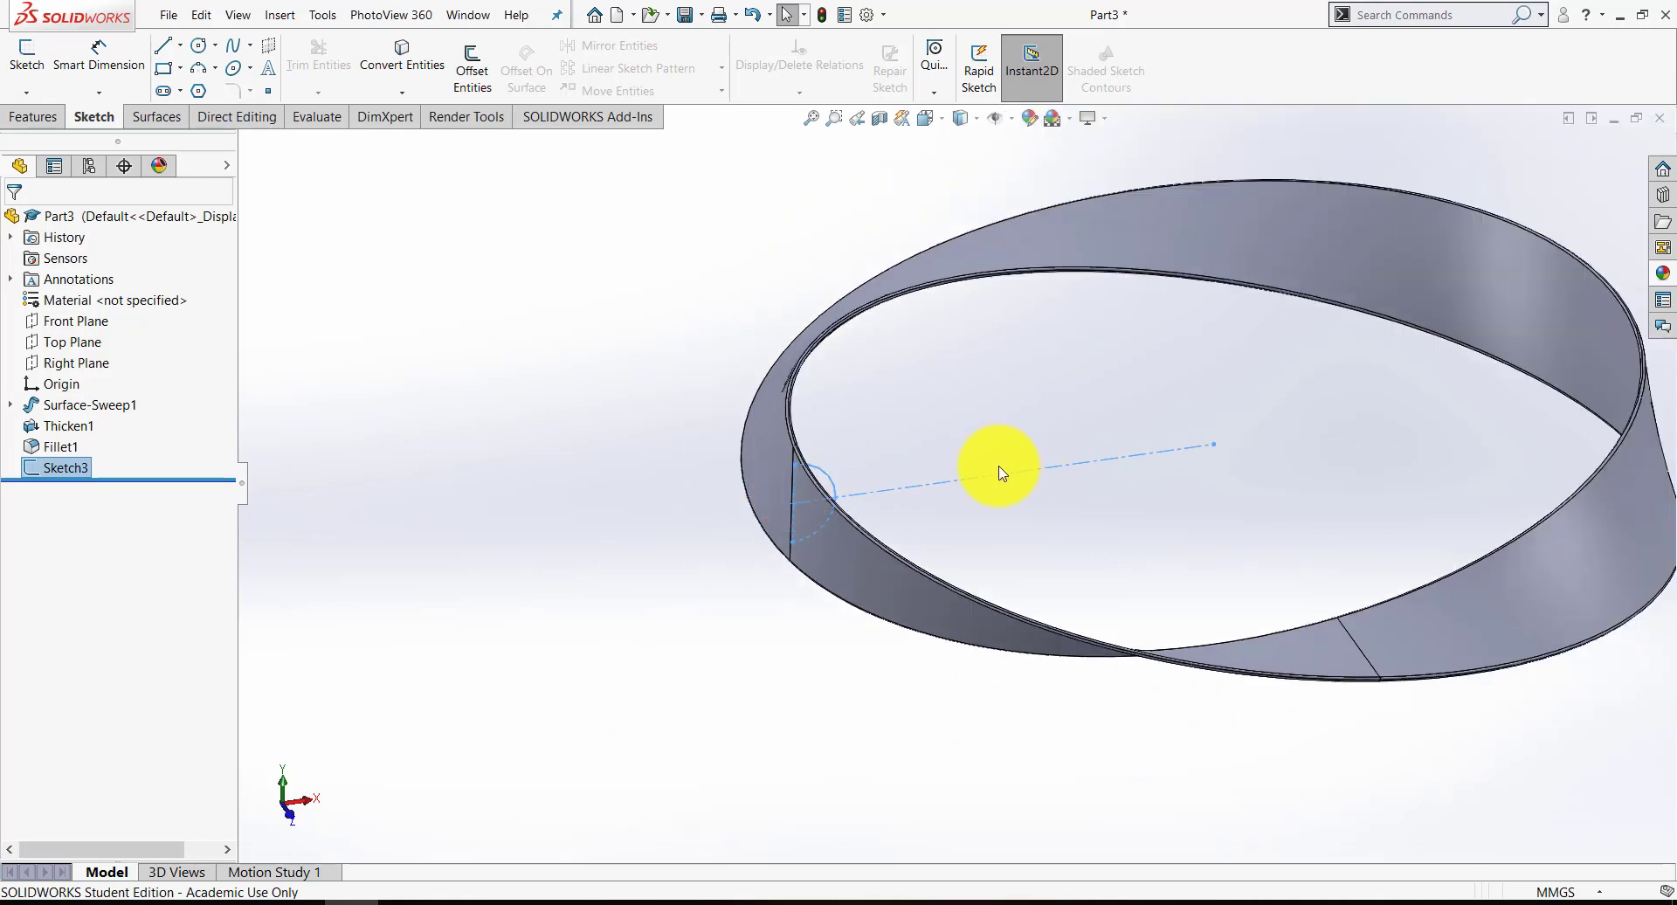
{"action": "left_click", "coordinate": [39, 116]}
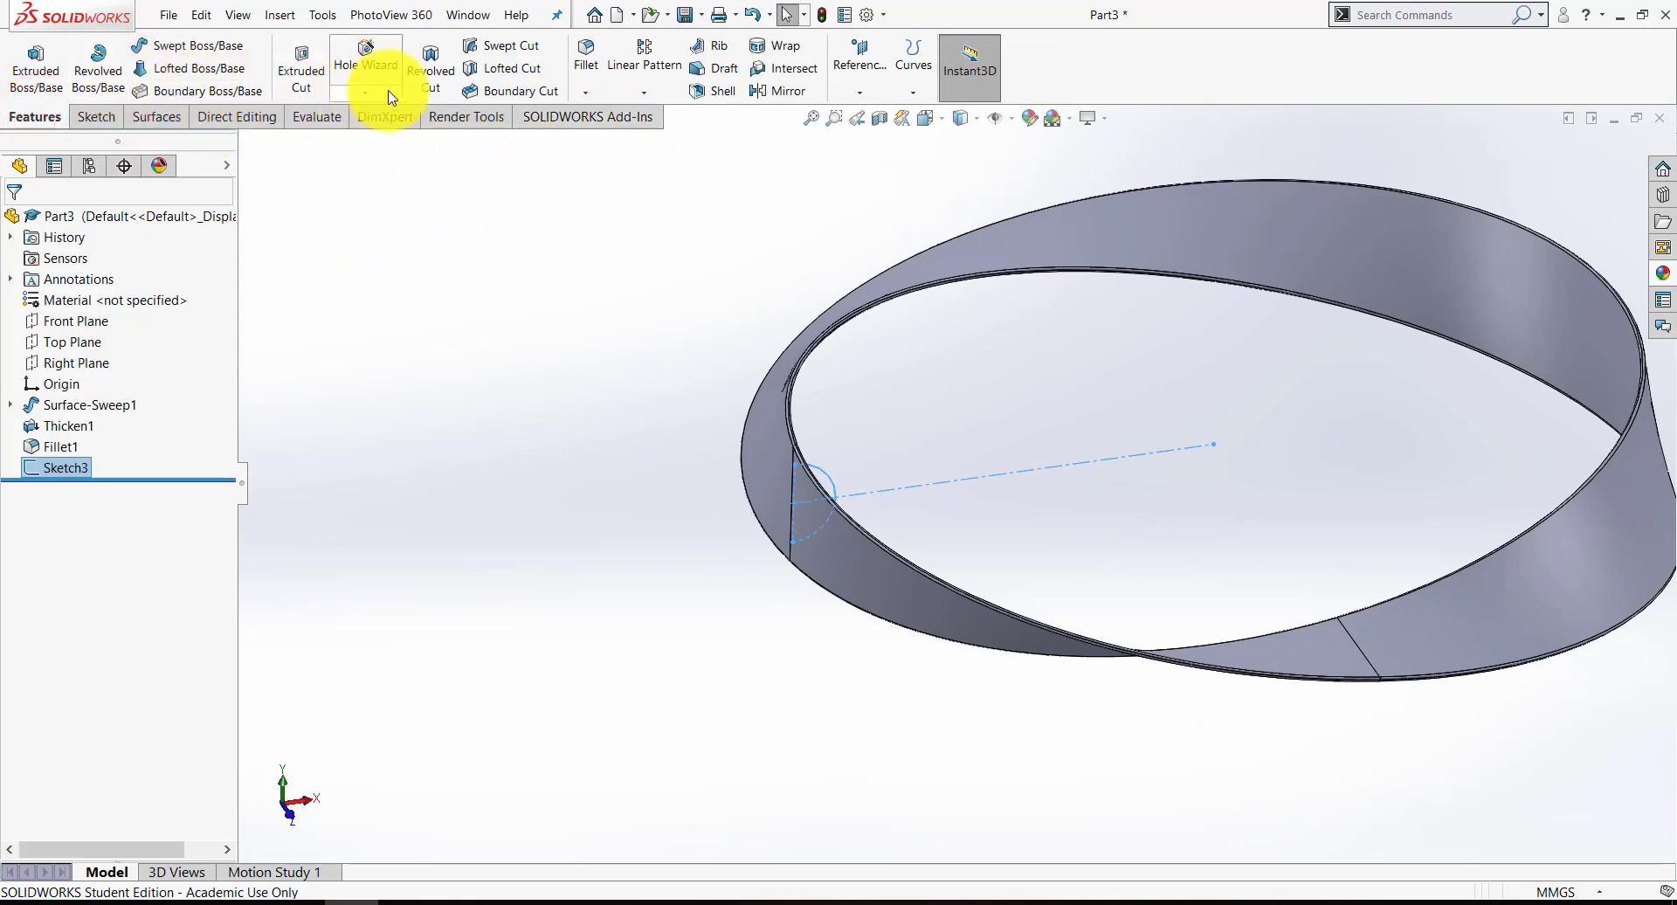
{"action": "left_click", "coordinate": [431, 70]}
{"action": "scroll", "coordinate": [843, 524], "scroll_direction": "down", "scroll_amount": 3}
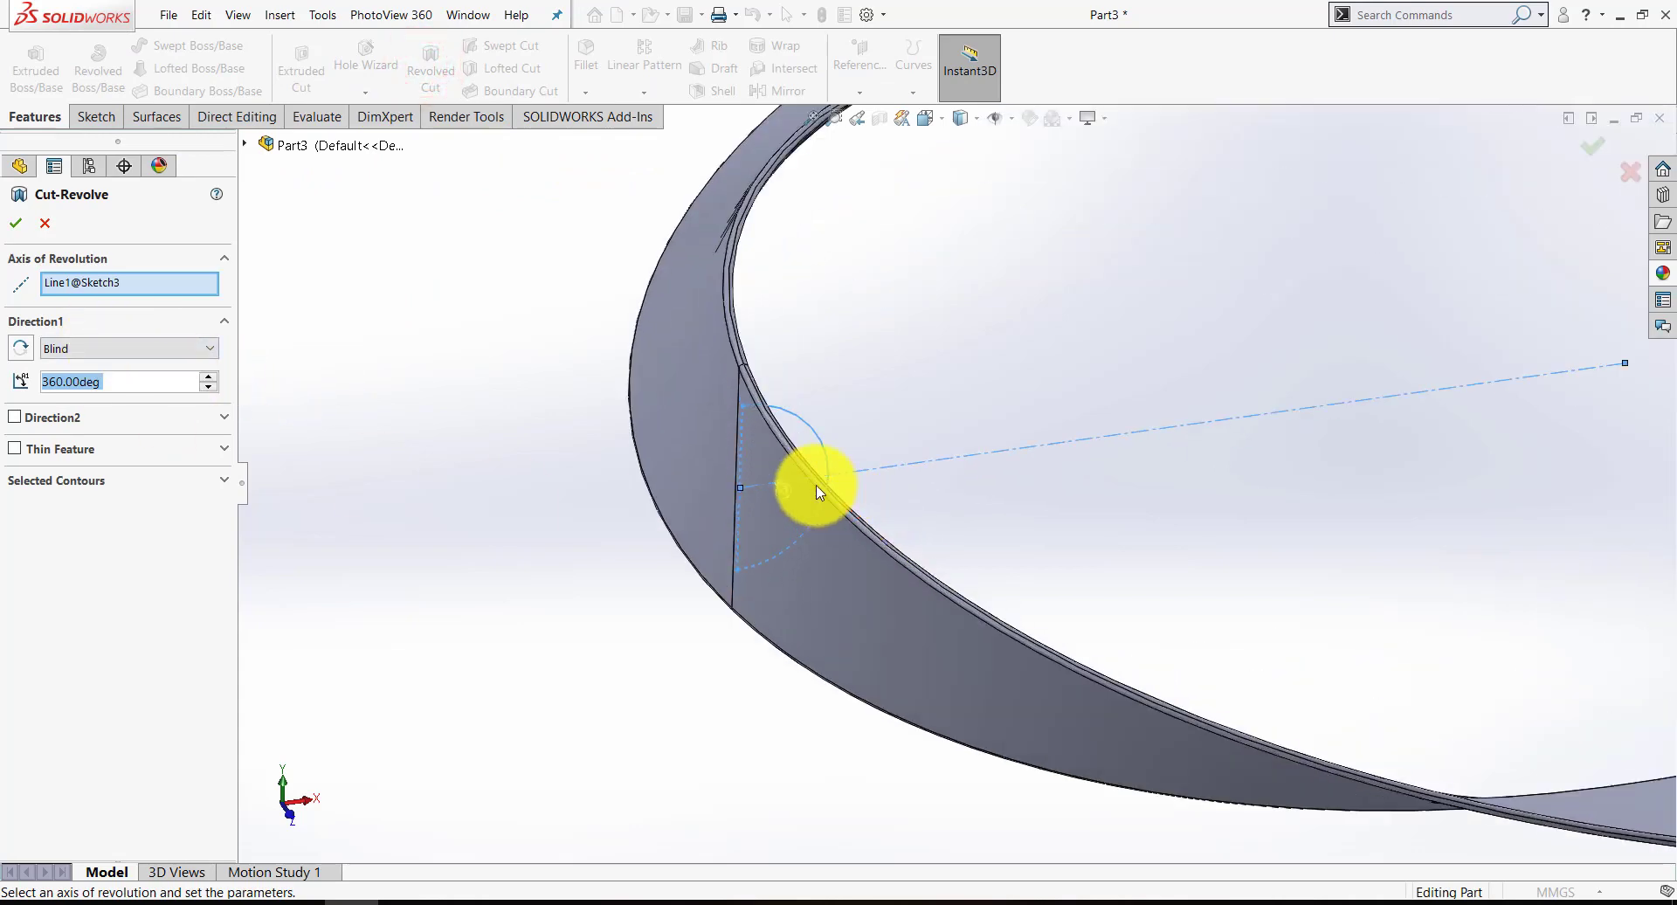
{"action": "left_click", "coordinate": [742, 447]}
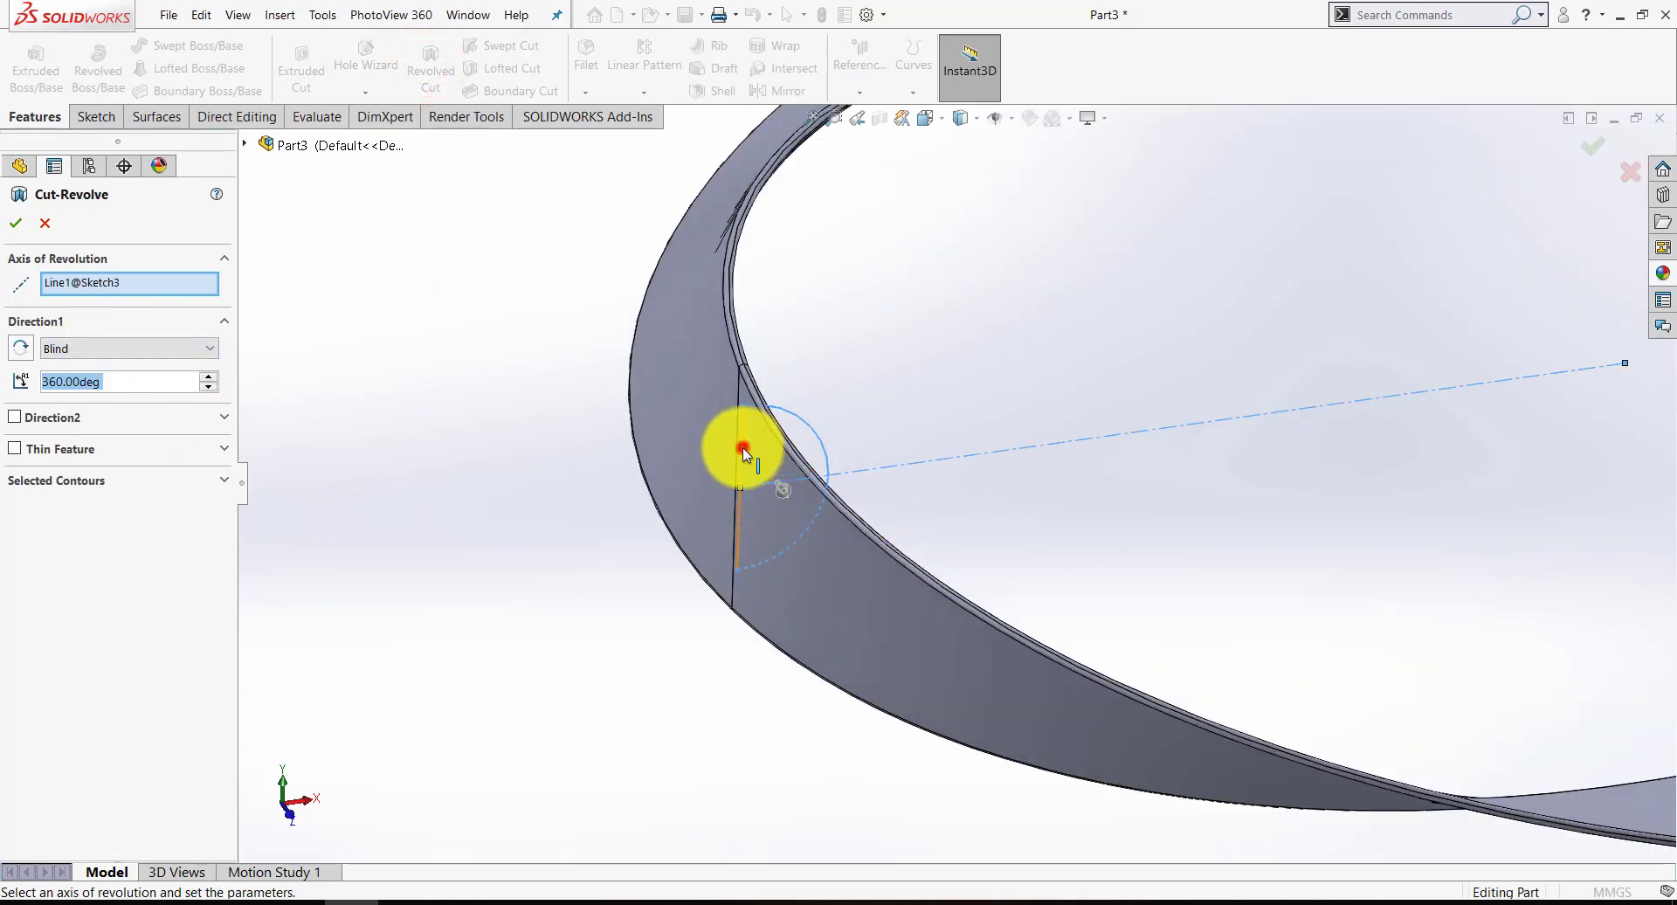
{"action": "left_click", "coordinate": [14, 224]}
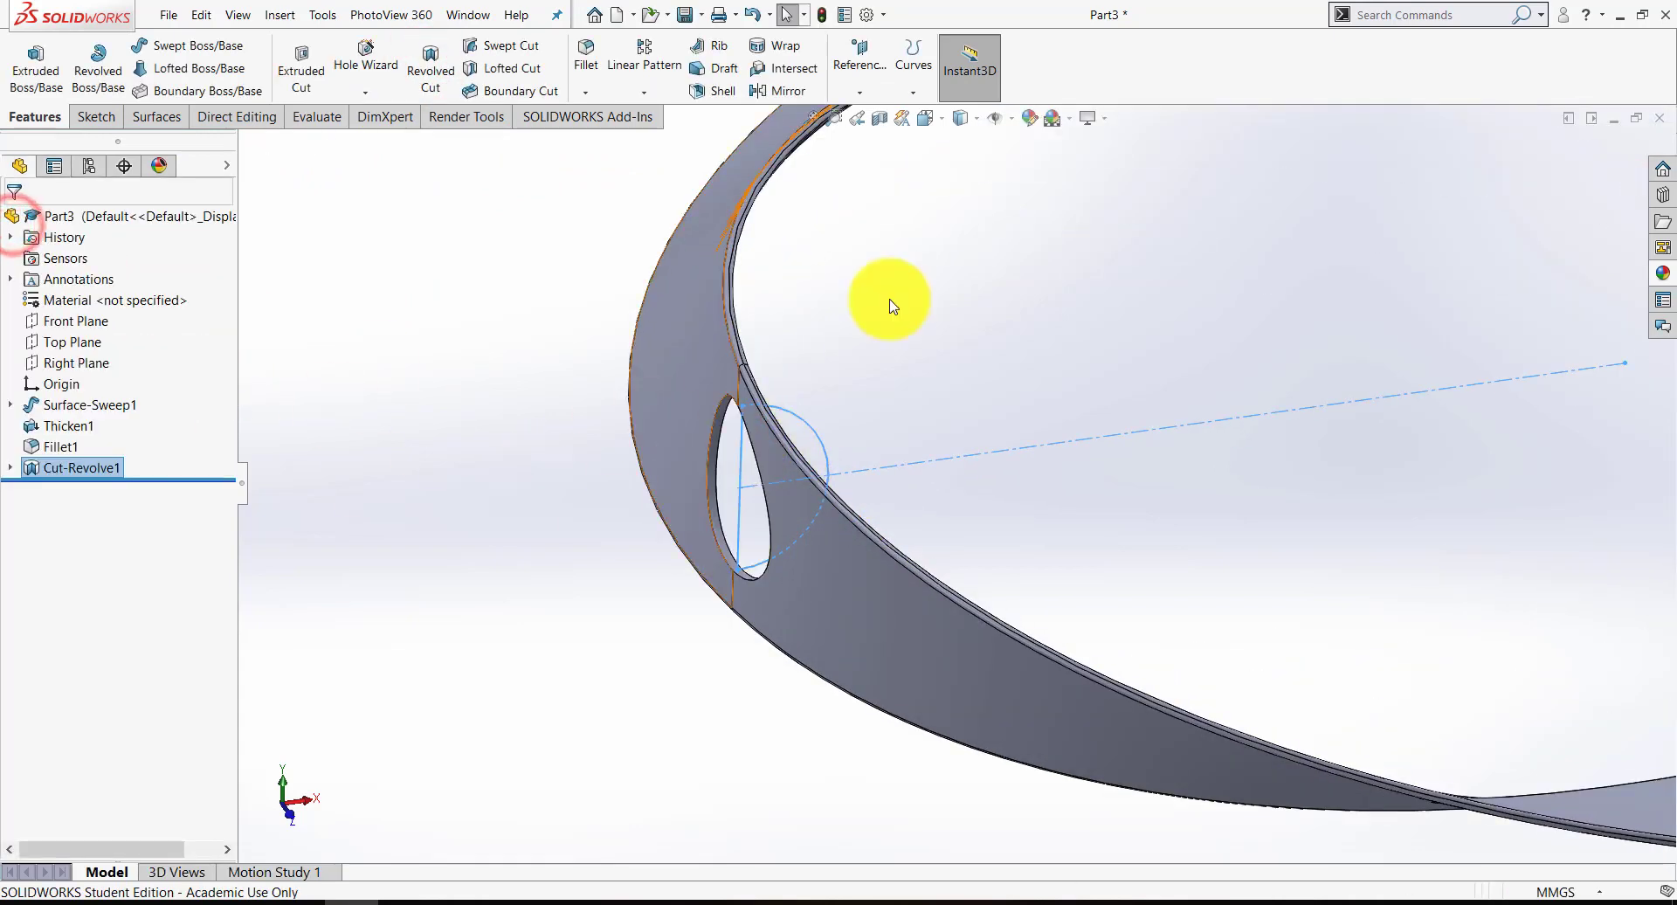
{"action": "left_click", "coordinate": [971, 291]}
Create a reference axis through the ring's center from the intersection of the Front Plane and the Right Plane.
{"action": "scroll", "coordinate": [930, 372], "scroll_direction": "up", "scroll_amount": 9}
{"action": "scroll", "coordinate": [1049, 509], "scroll_direction": "down", "scroll_amount": 3}
{"action": "middle_click_drag", "start_coordinate": [1050, 515], "coordinate": [690, 445]}
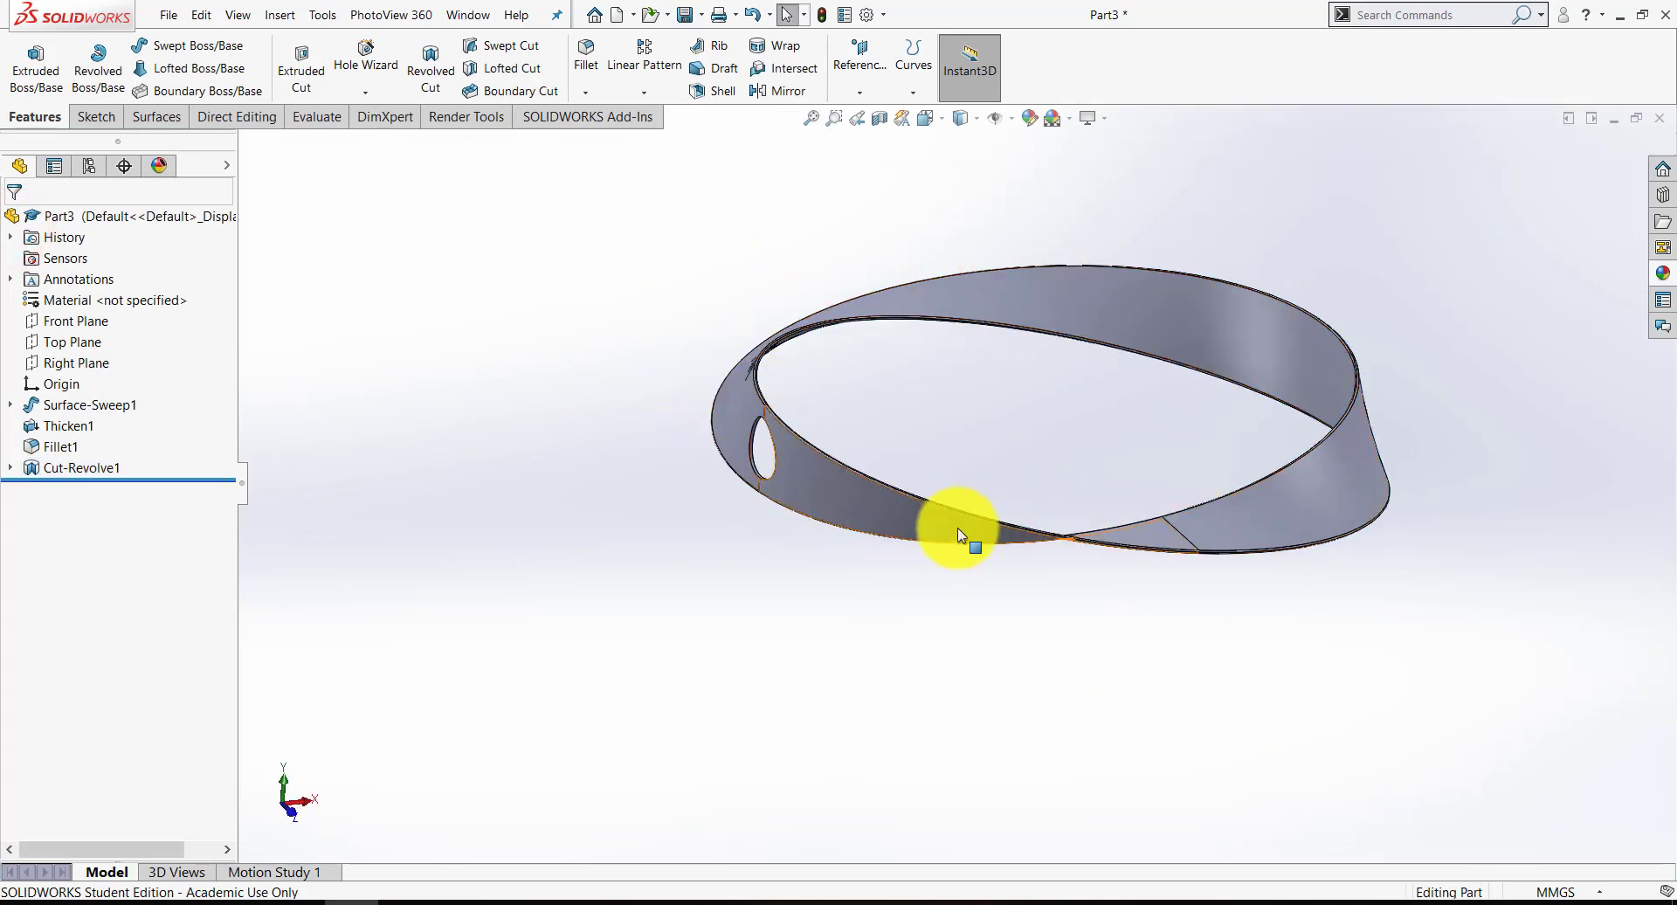
{"action": "middle_click_drag", "start_coordinate": [955, 526], "coordinate": [539, 479]}
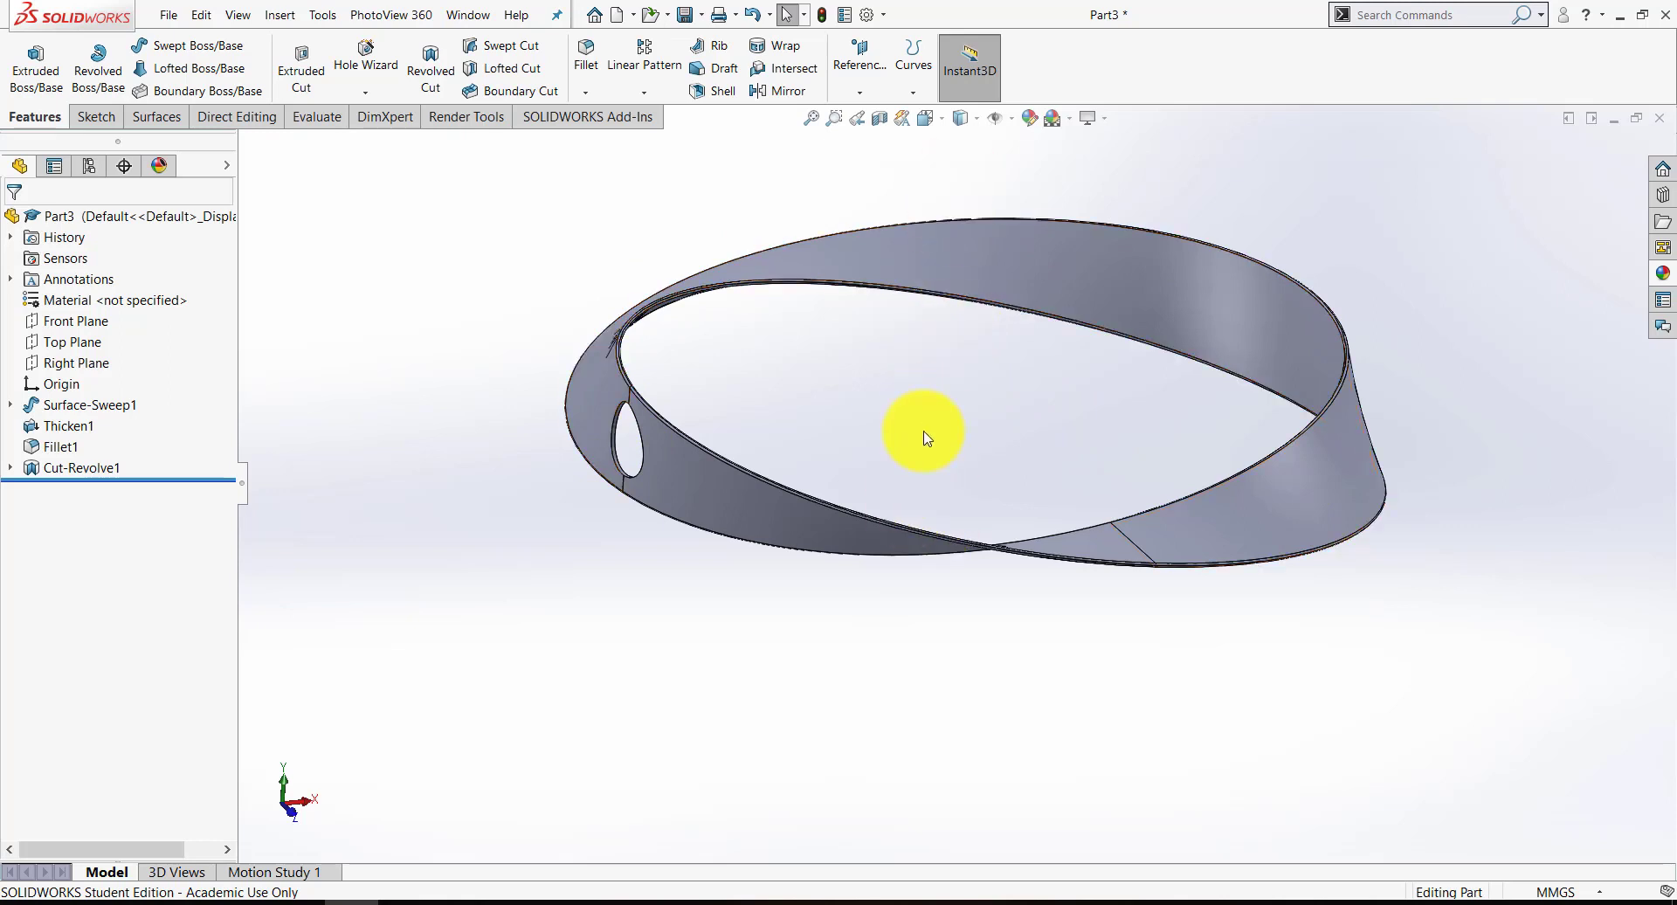
{"action": "left_click", "coordinate": [859, 70]}
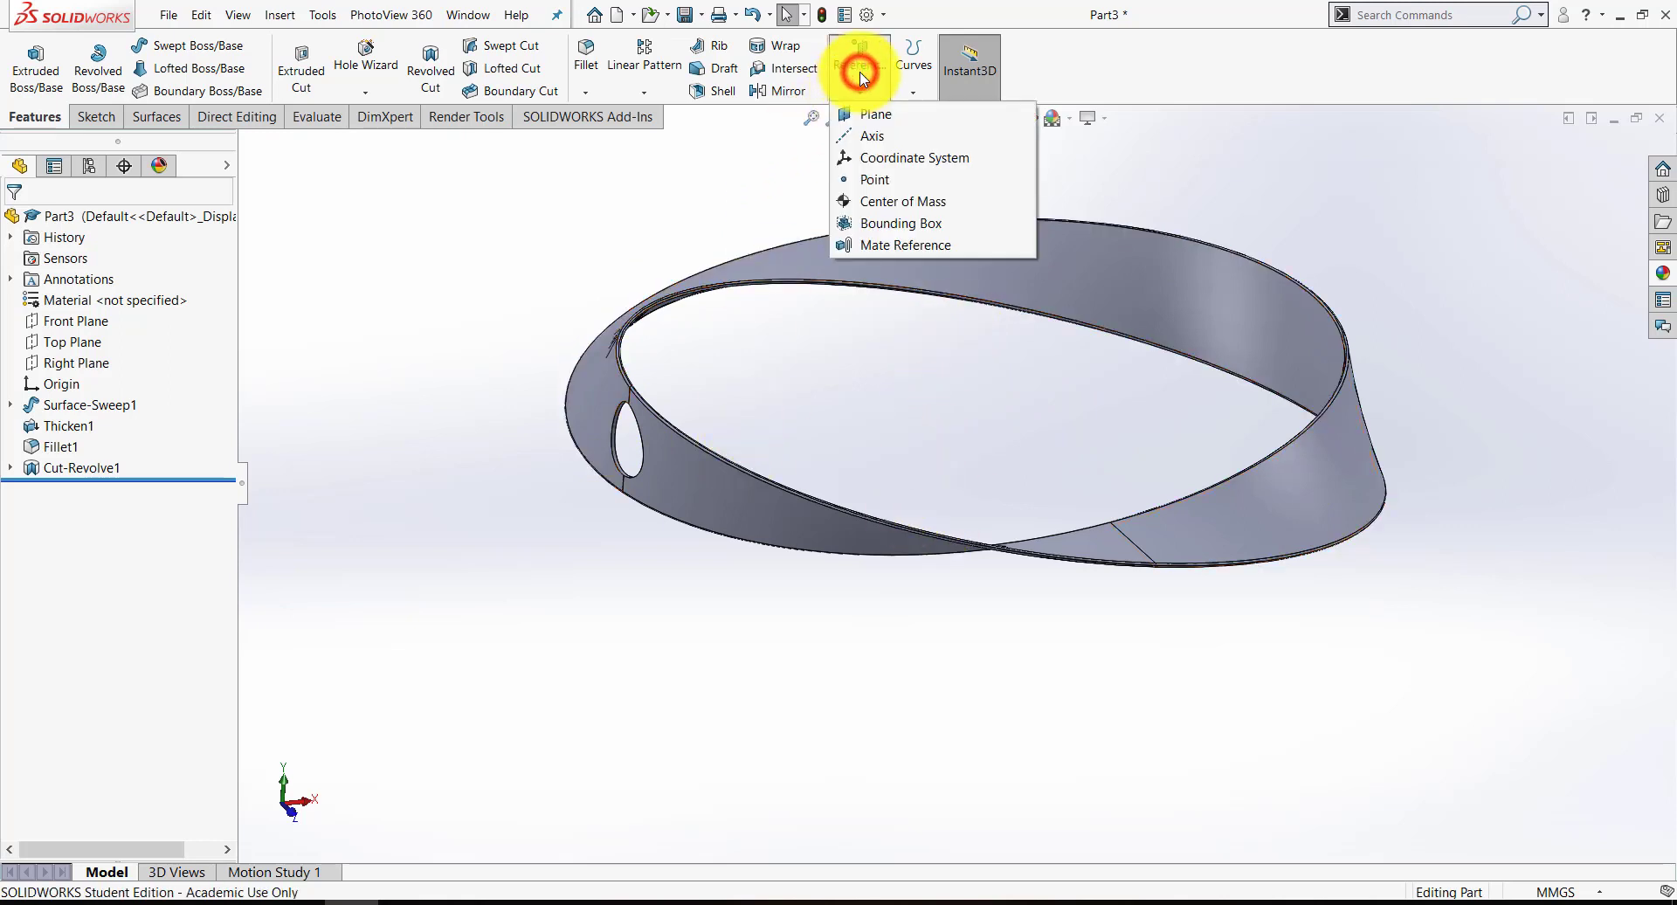
{"action": "left_click", "coordinate": [866, 140]}
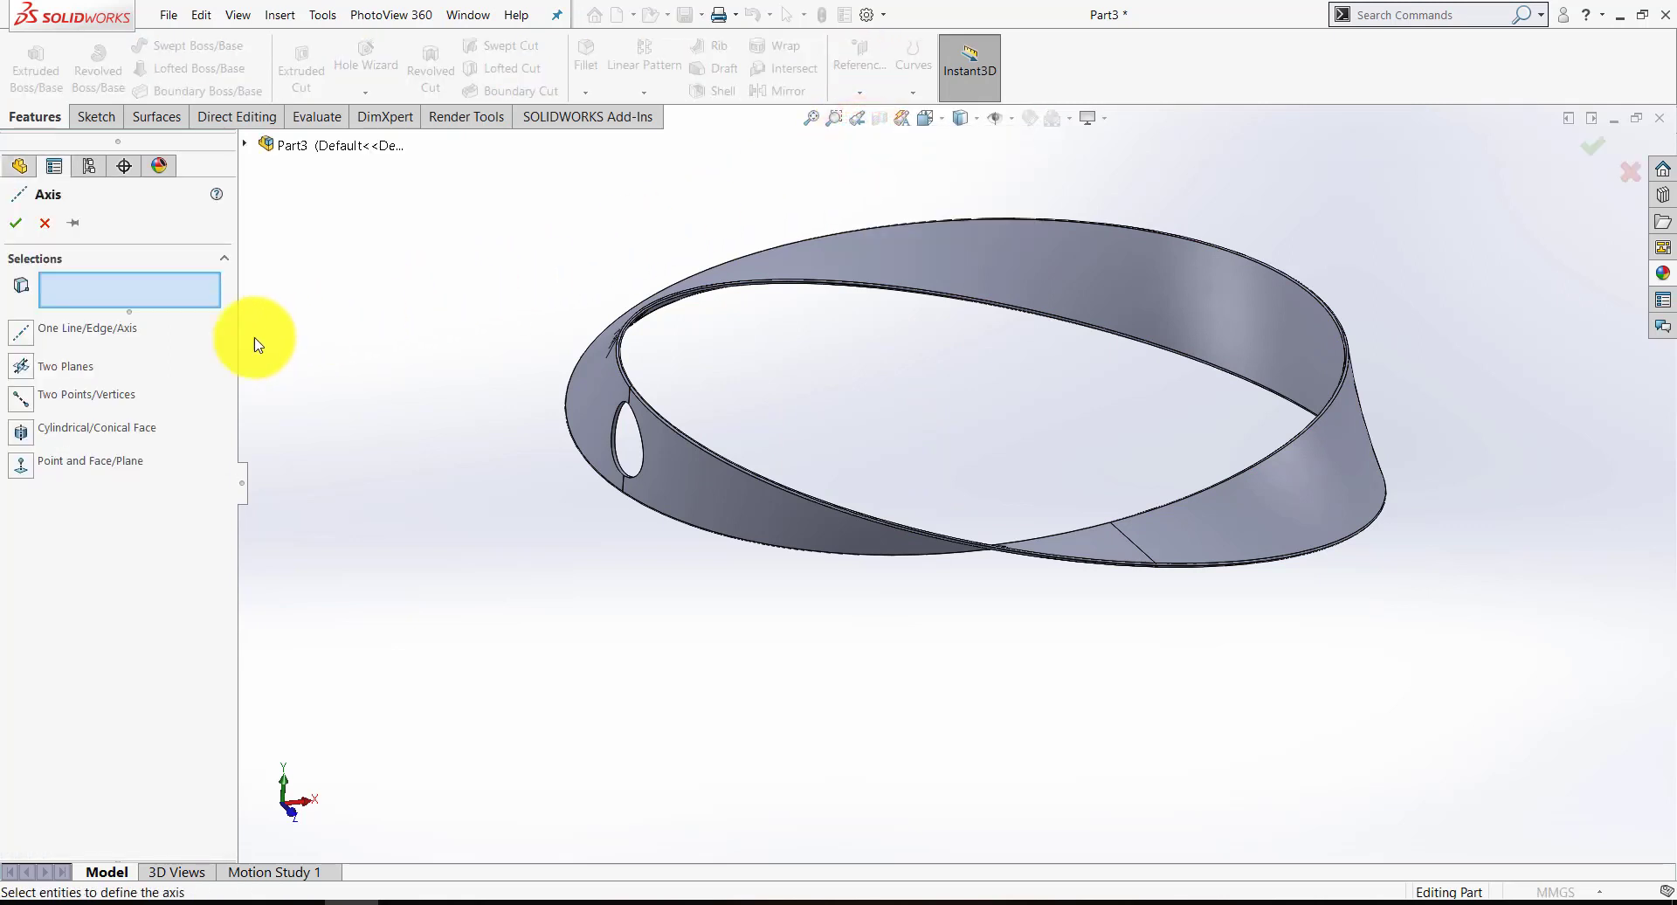
{"action": "left_click", "coordinate": [29, 367]}
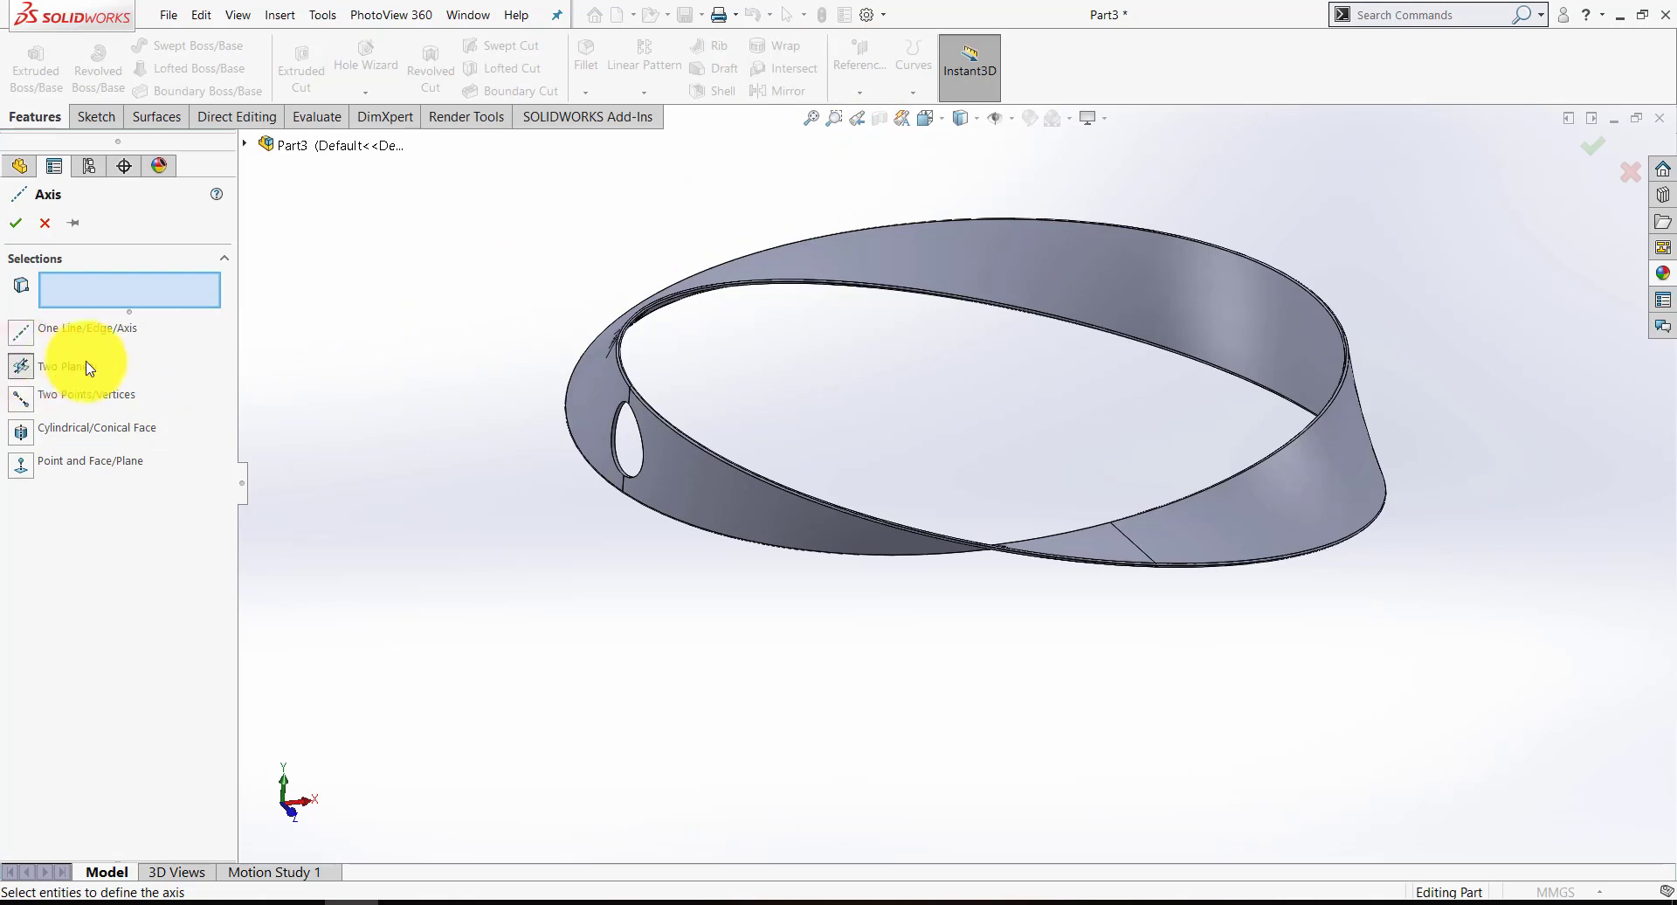
{"action": "left_click", "coordinate": [246, 145]}
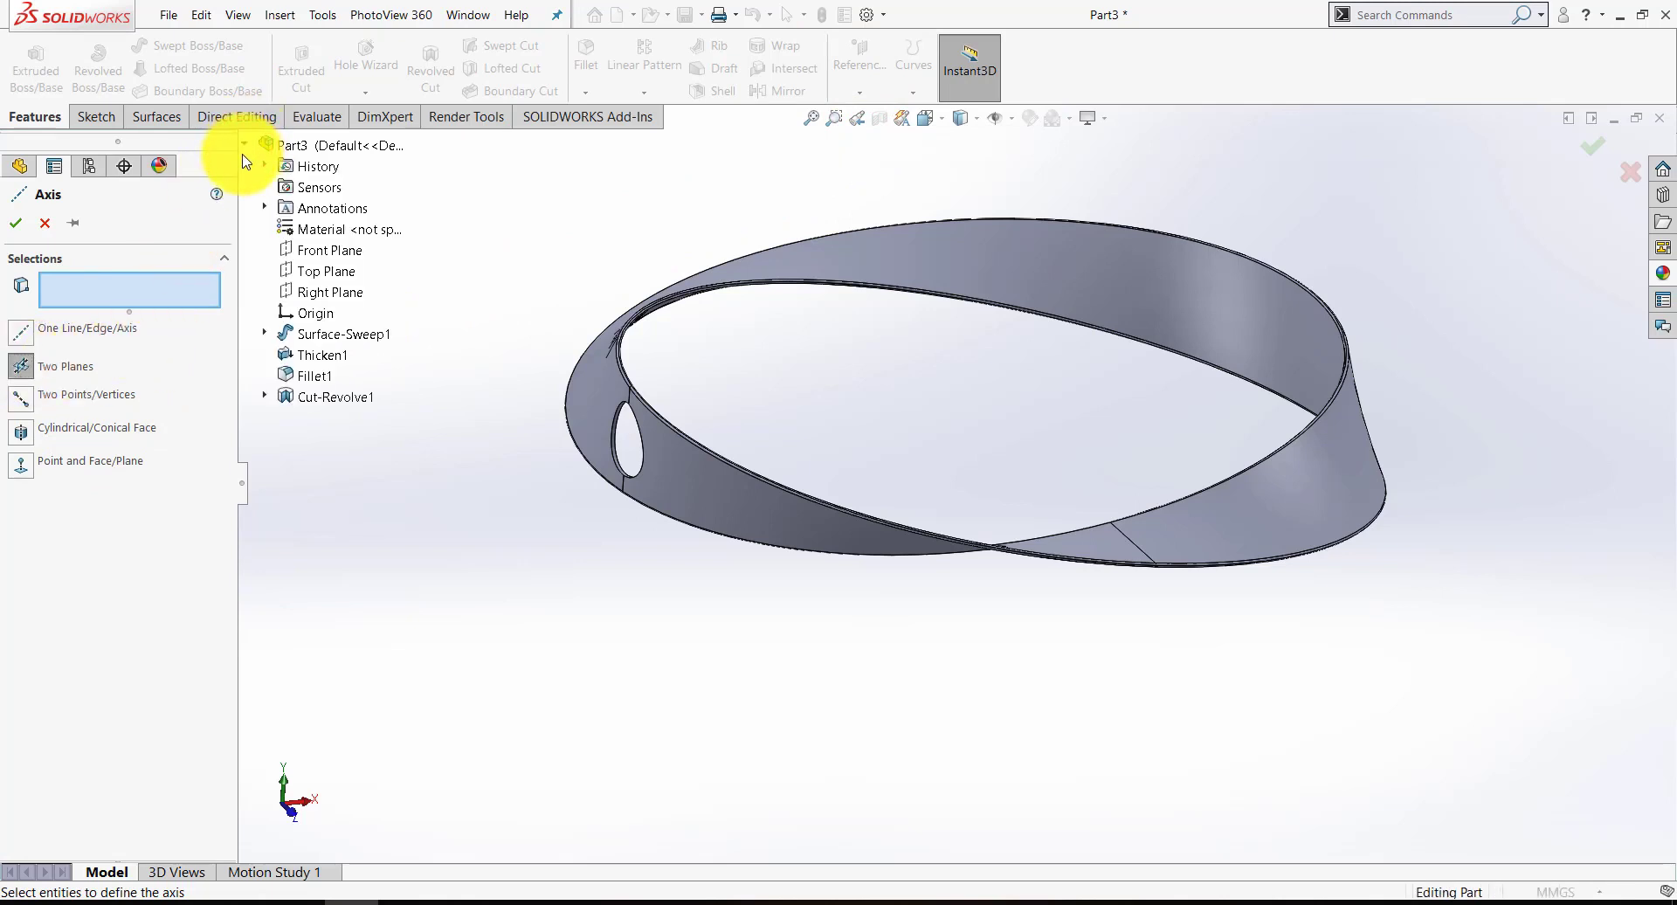
{"action": "left_click", "coordinate": [301, 250]}
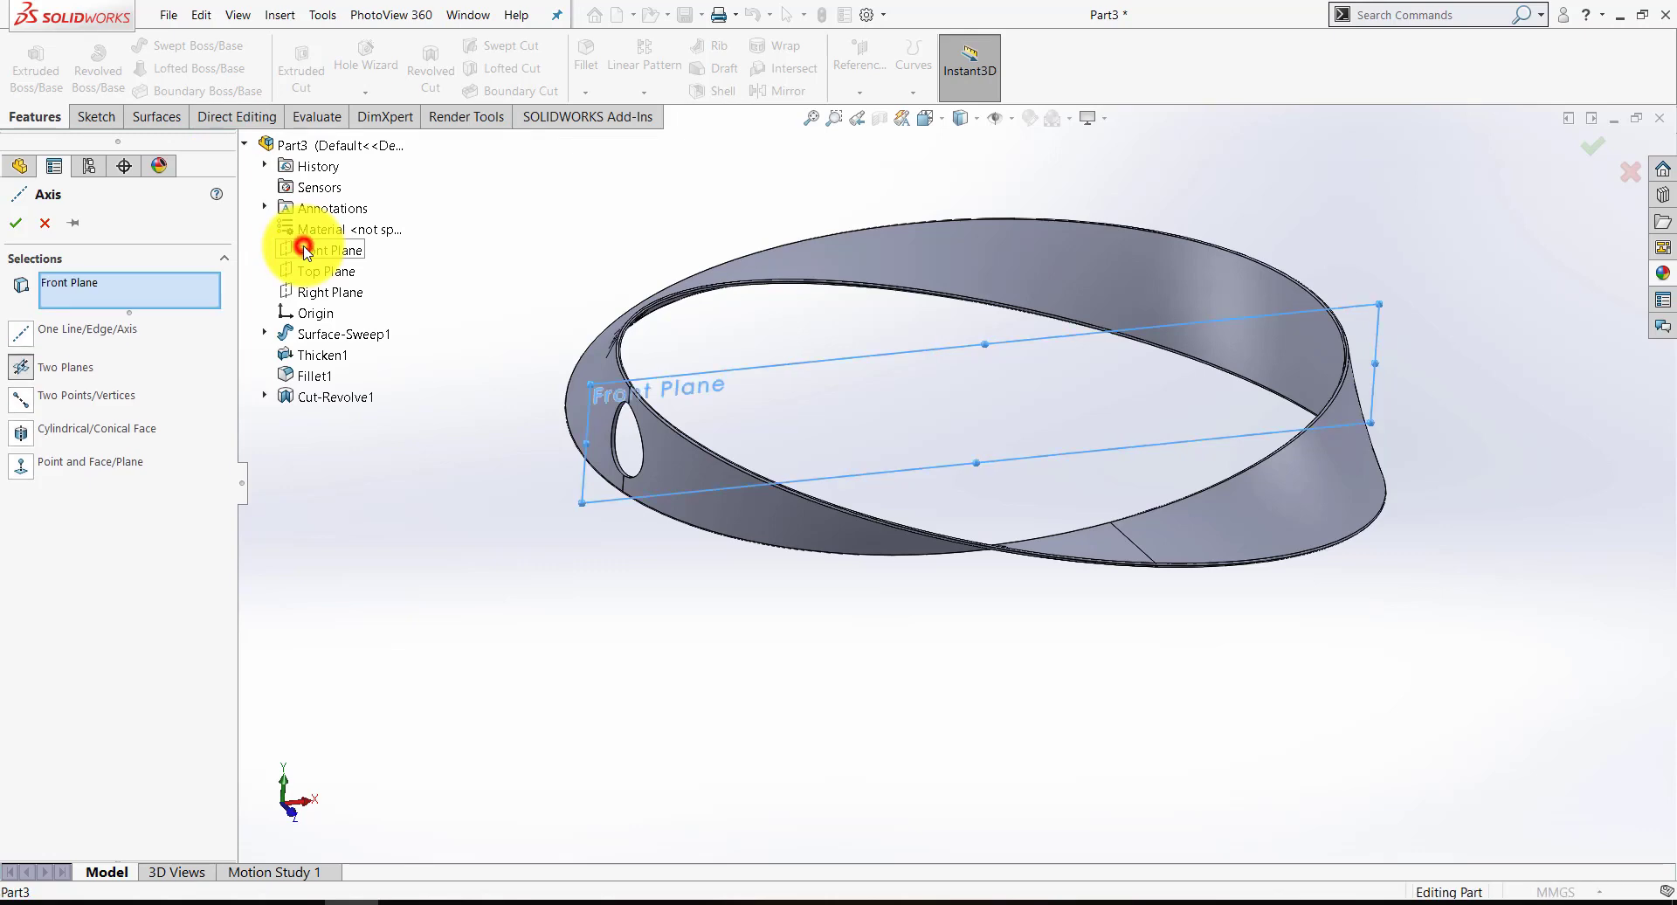
{"action": "left_click", "coordinate": [327, 292]}
{"action": "left_click", "coordinate": [15, 223]}
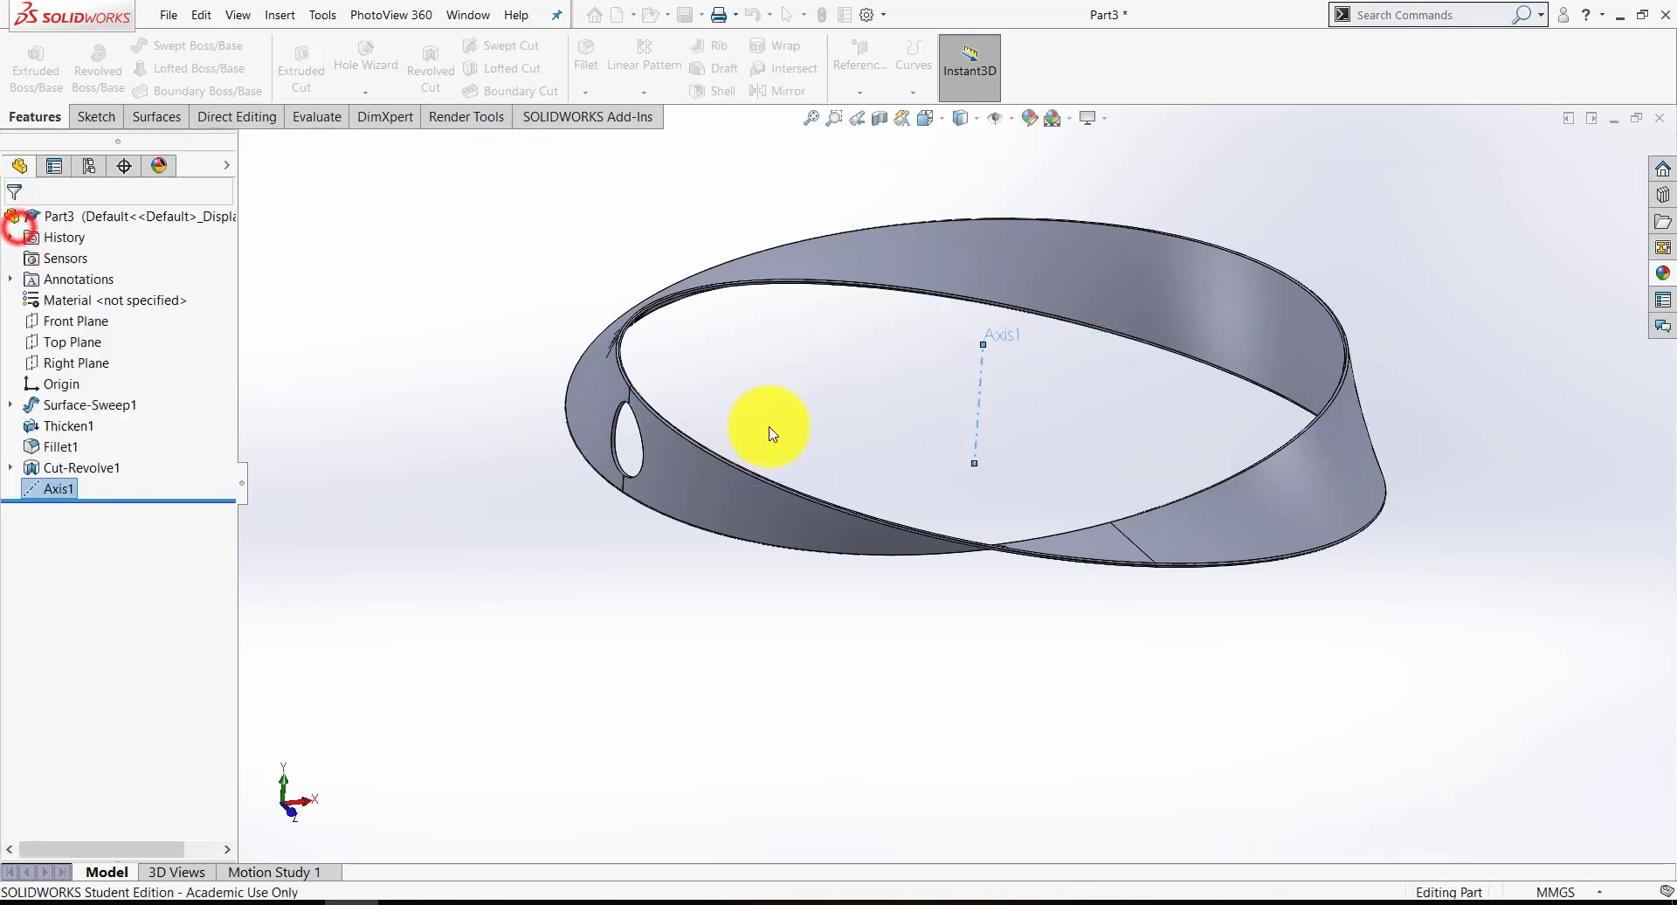
Create a circular pattern of the revolved cut about the central axis with 22 equally spaced instances over 360 degrees.
{"action": "mouse_move", "coordinate": [967, 407]}
{"action": "middle_mouse_down"}
{"action": "mouse_move", "coordinate": [899, 535]}
{"action": "mouse_move", "coordinate": [909, 699]}
{"action": "mouse_move", "coordinate": [879, 422]}
{"action": "mouse_move", "coordinate": [973, 419]}
{"action": "middle_mouse_up"}
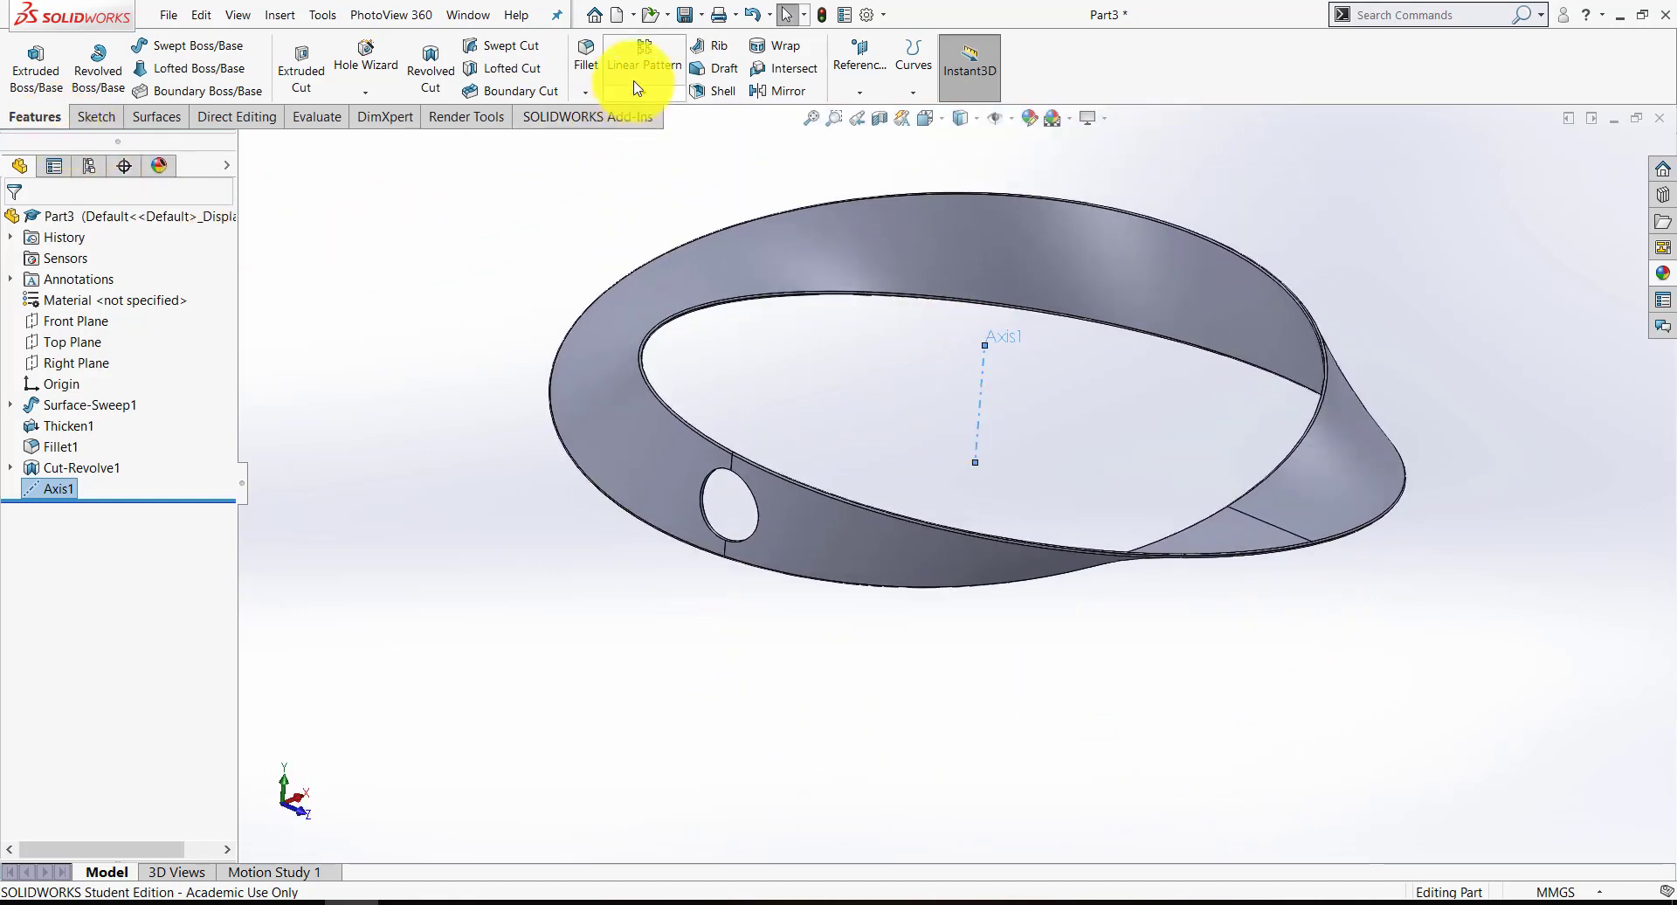
{"action": "left_click", "coordinate": [644, 94]}
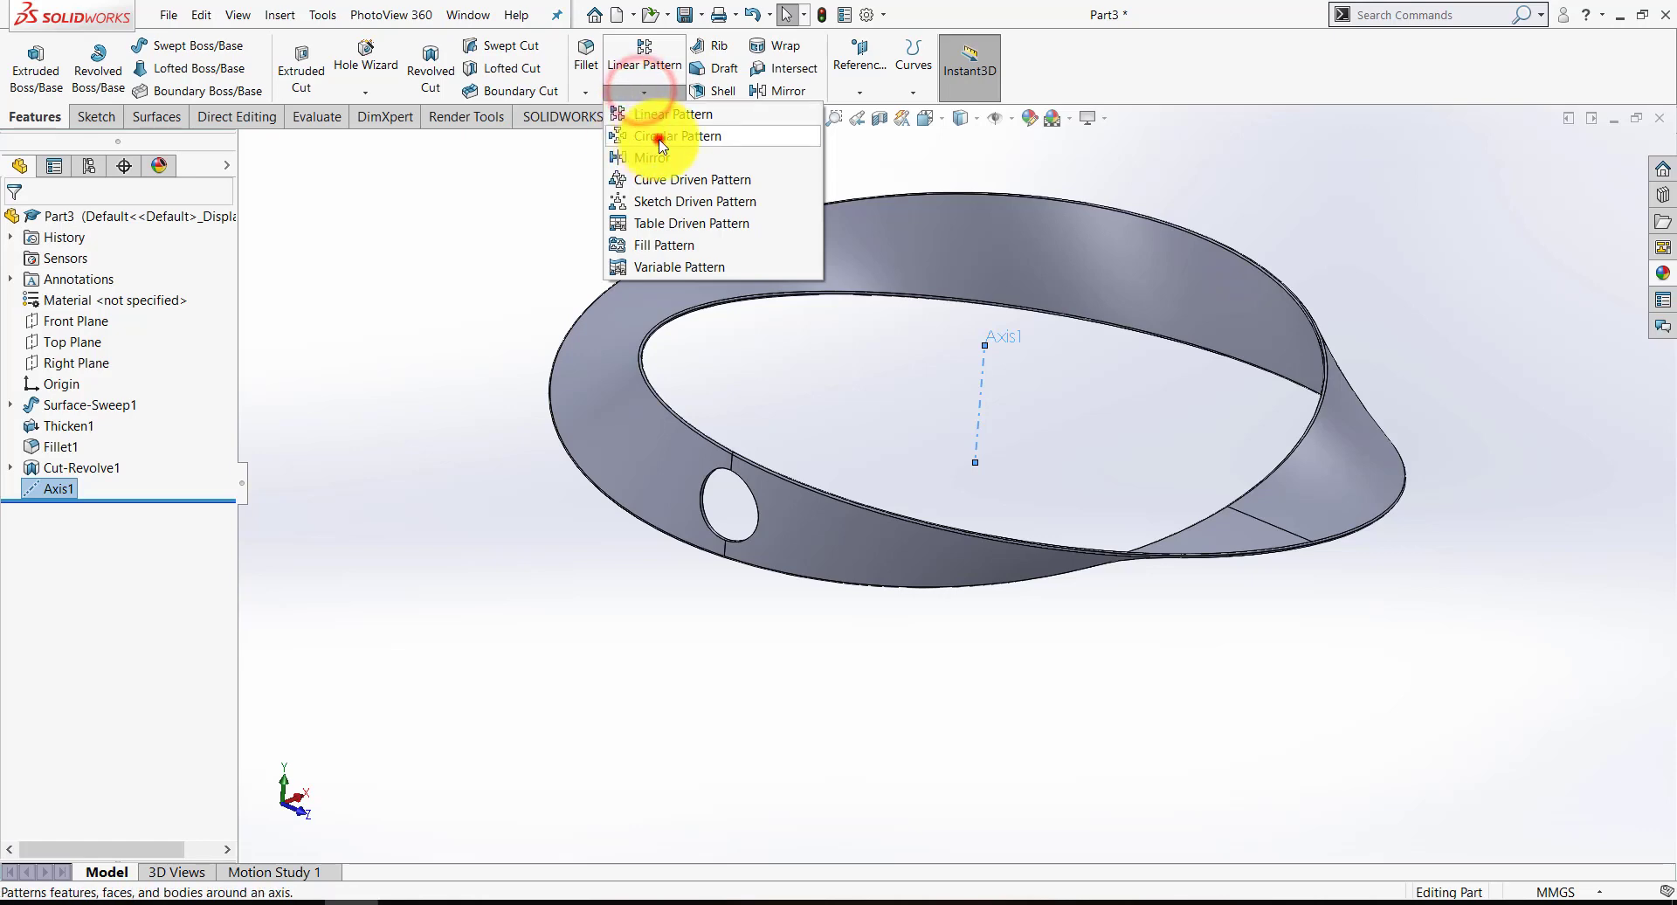
{"action": "left_click", "coordinate": [657, 137]}
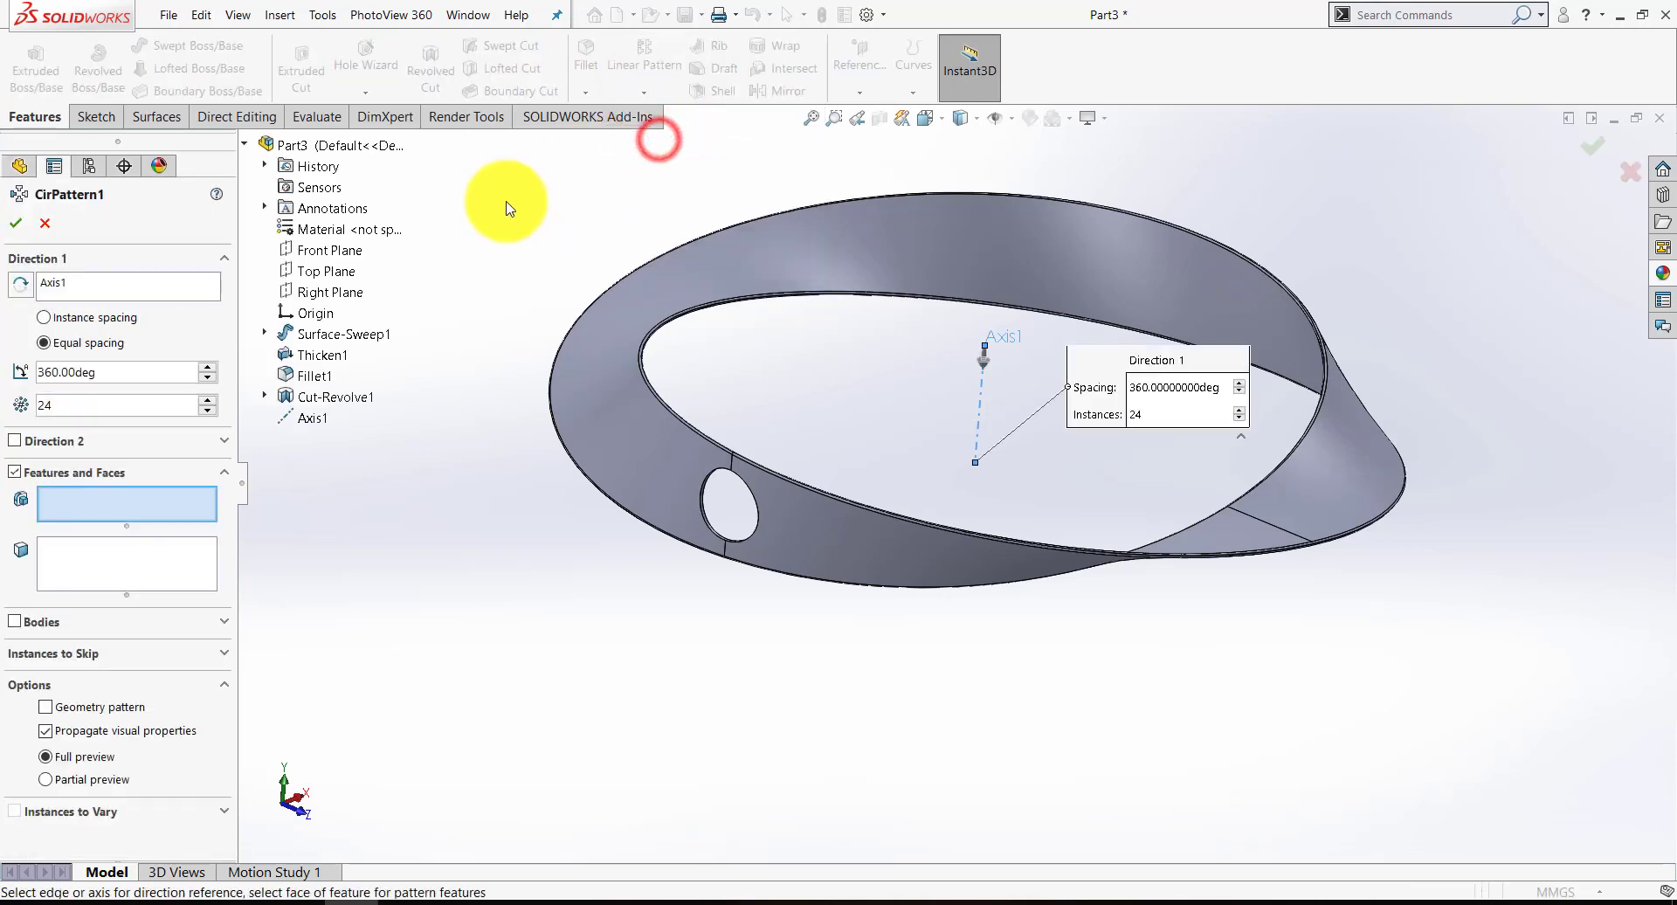
{"action": "right_click", "coordinate": [77, 295]}
{"action": "left_click", "coordinate": [115, 302]}
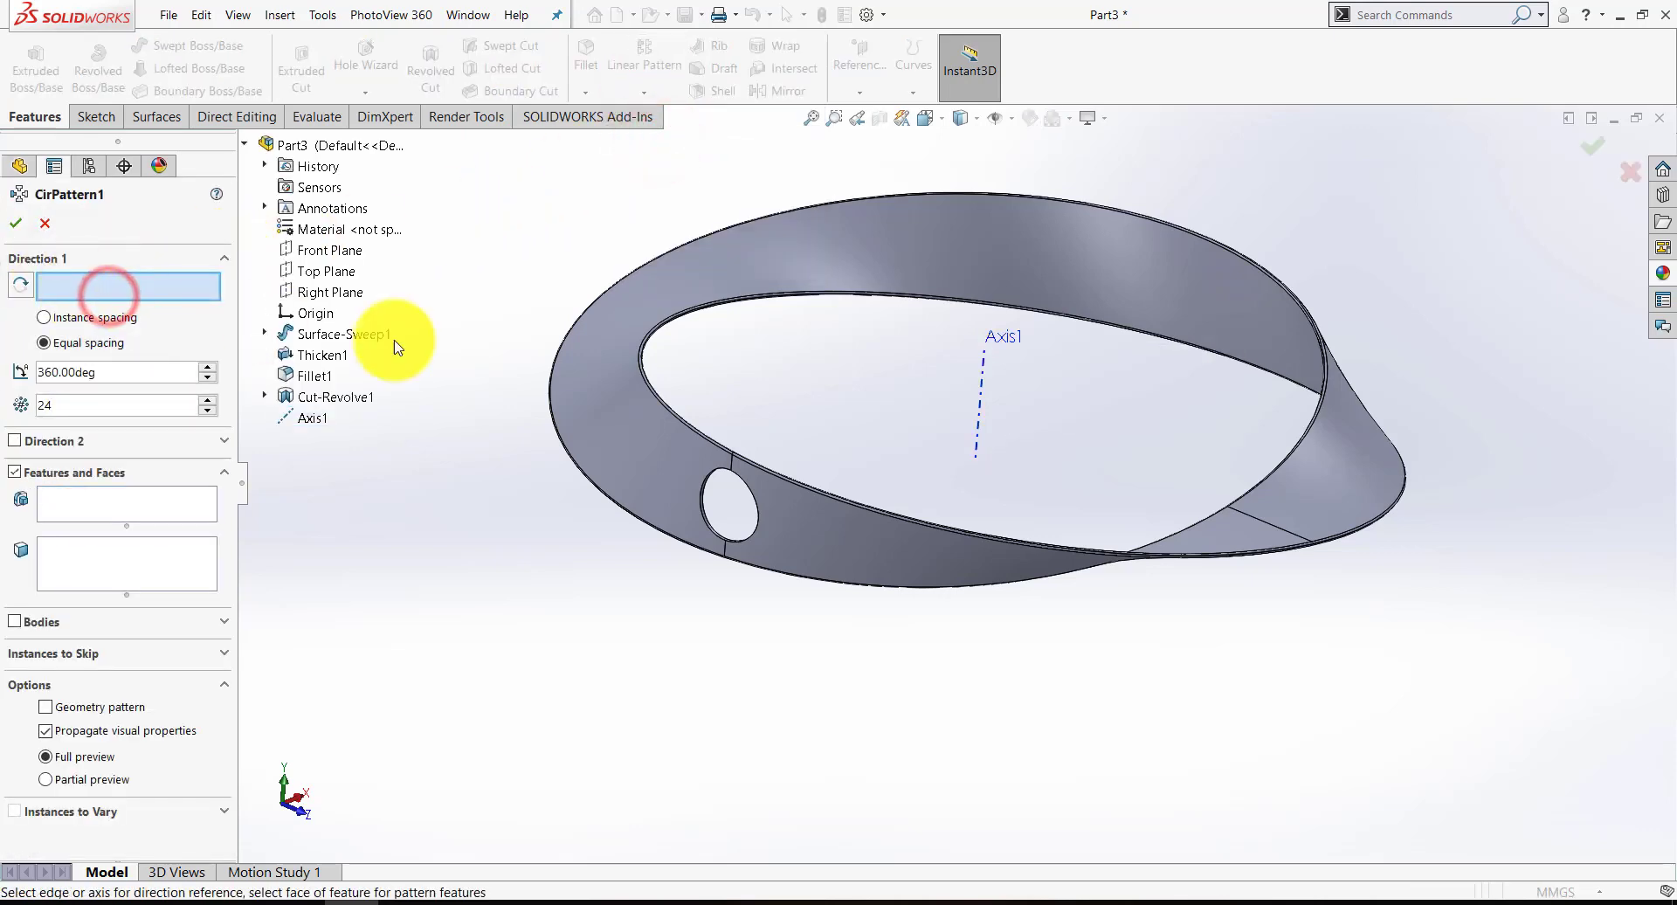
{"action": "left_click", "coordinate": [981, 395]}
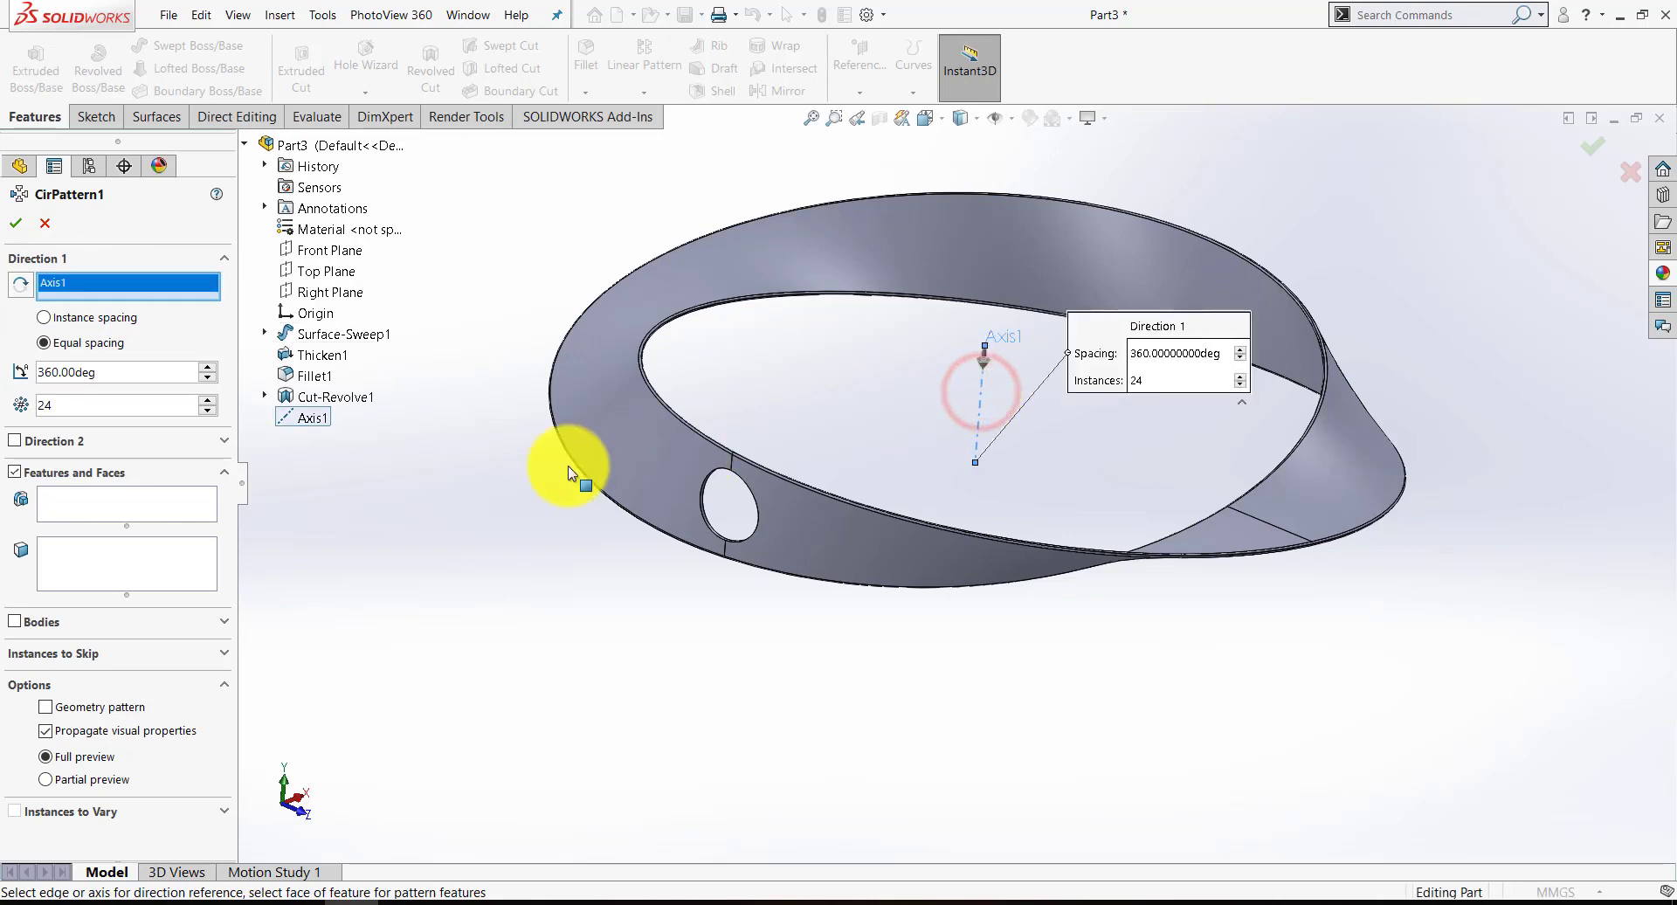
{"action": "left_click", "coordinate": [72, 500]}
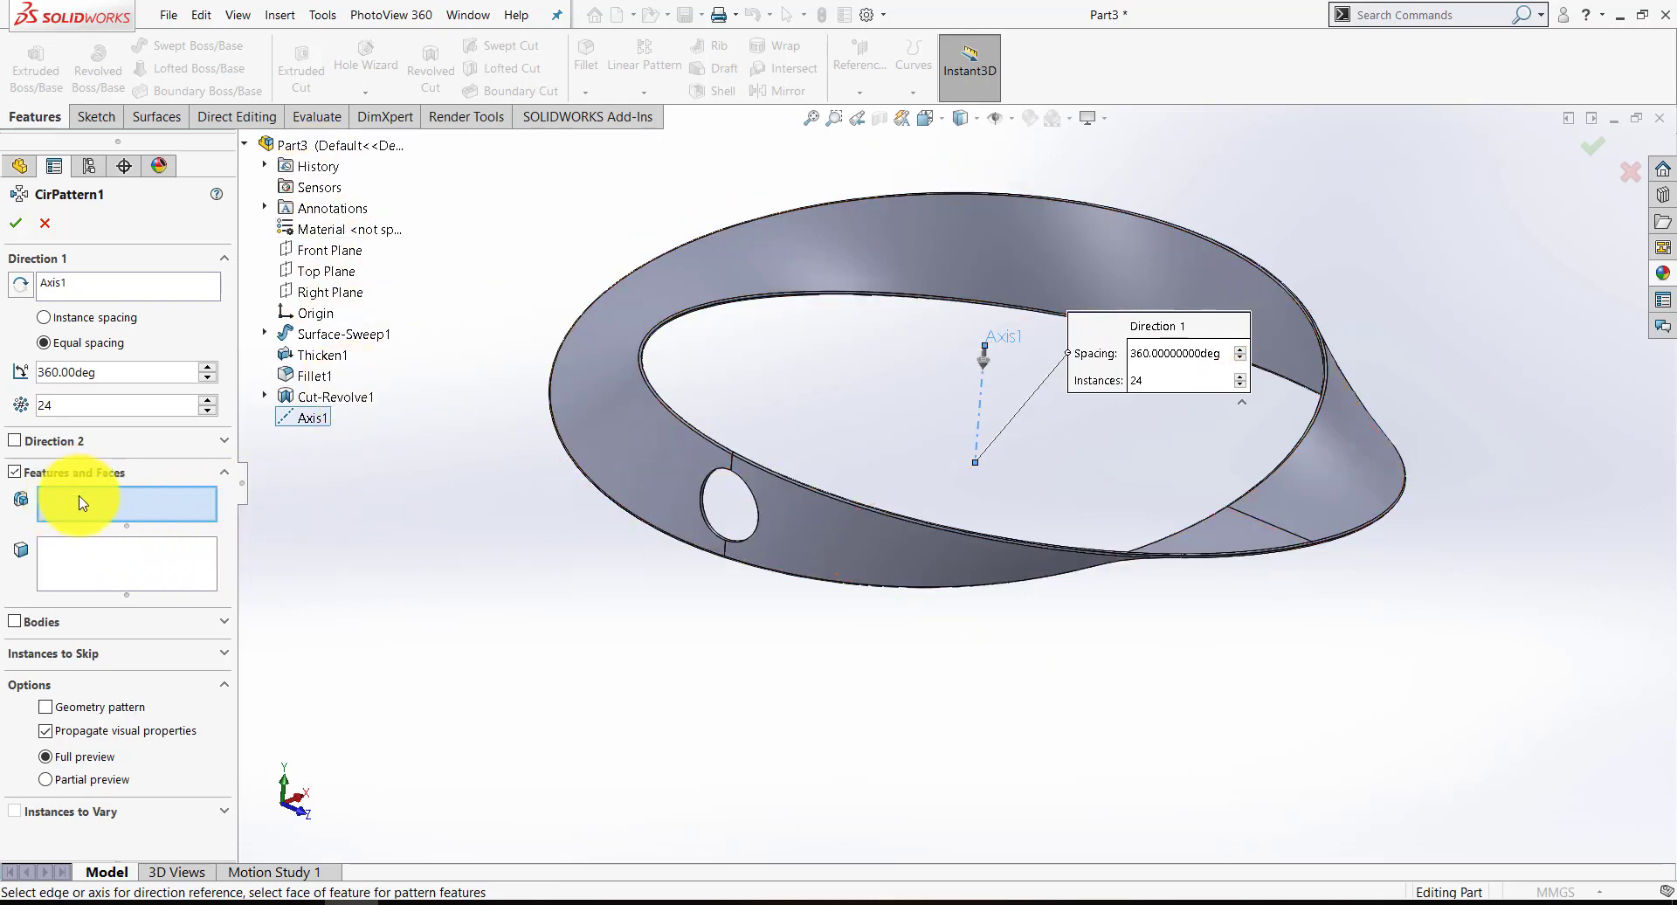
{"action": "left_click", "coordinate": [358, 400]}
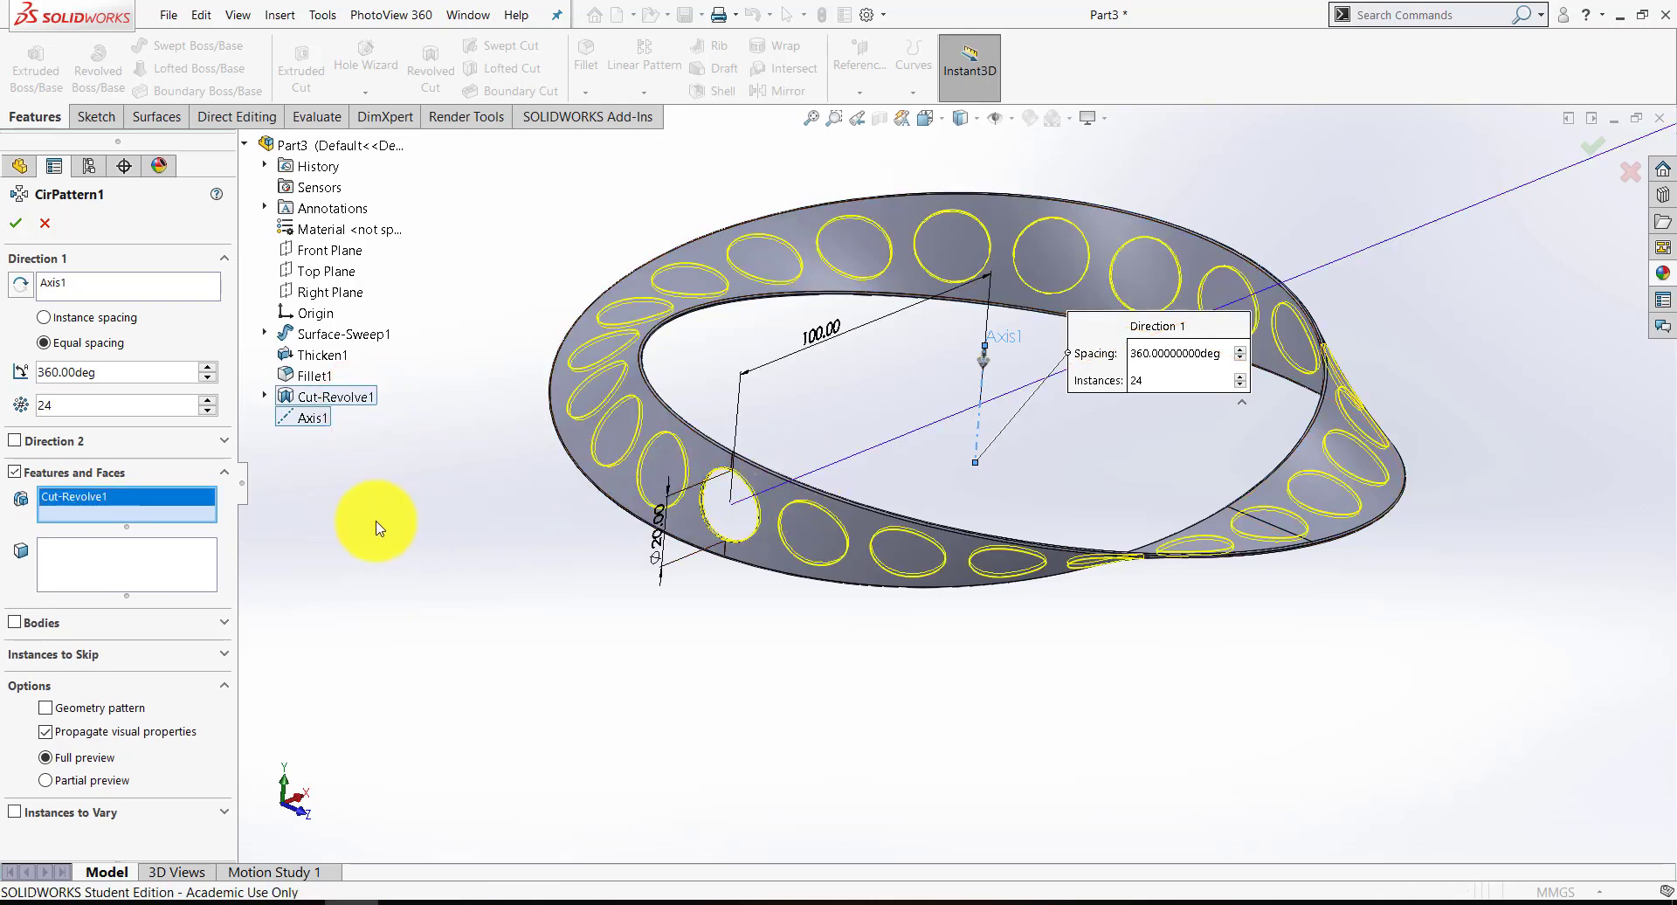
{"action": "left_click", "coordinate": [207, 409]}
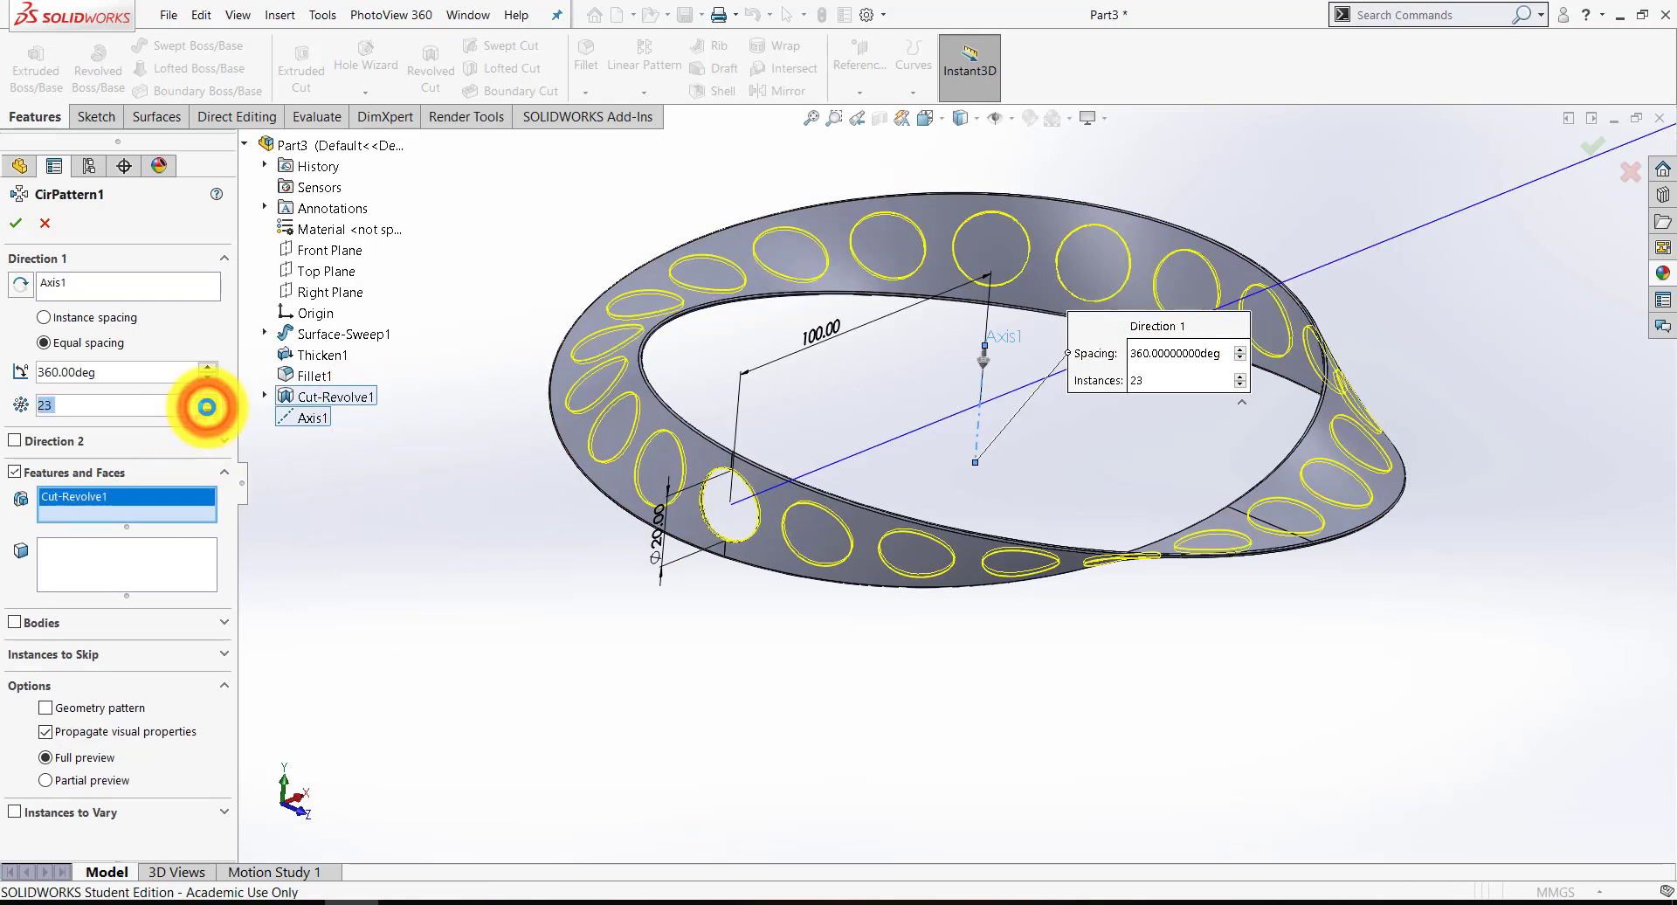
{"action": "left_click", "coordinate": [207, 410]}
{"action": "left_click", "coordinate": [11, 226]}
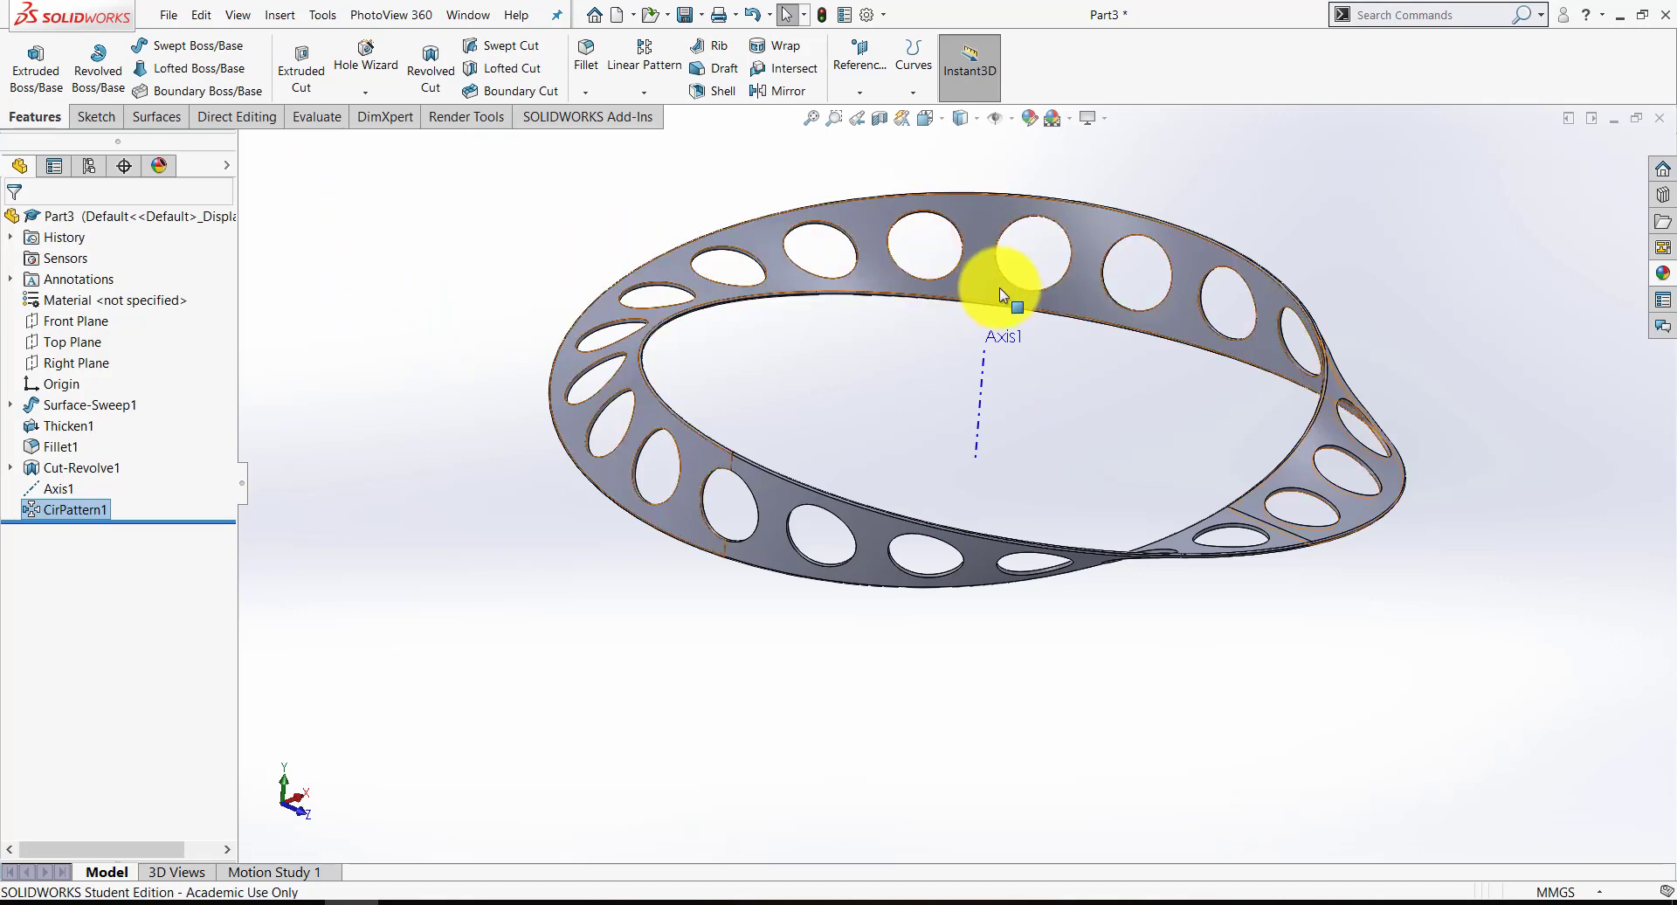
Set up a Move/Copy Body rotation of the perforated ring body, using the central axis as the rotation reference.
{"action": "left_click", "coordinate": [270, 17]}
{"action": "left_click", "coordinate": [311, 85]}
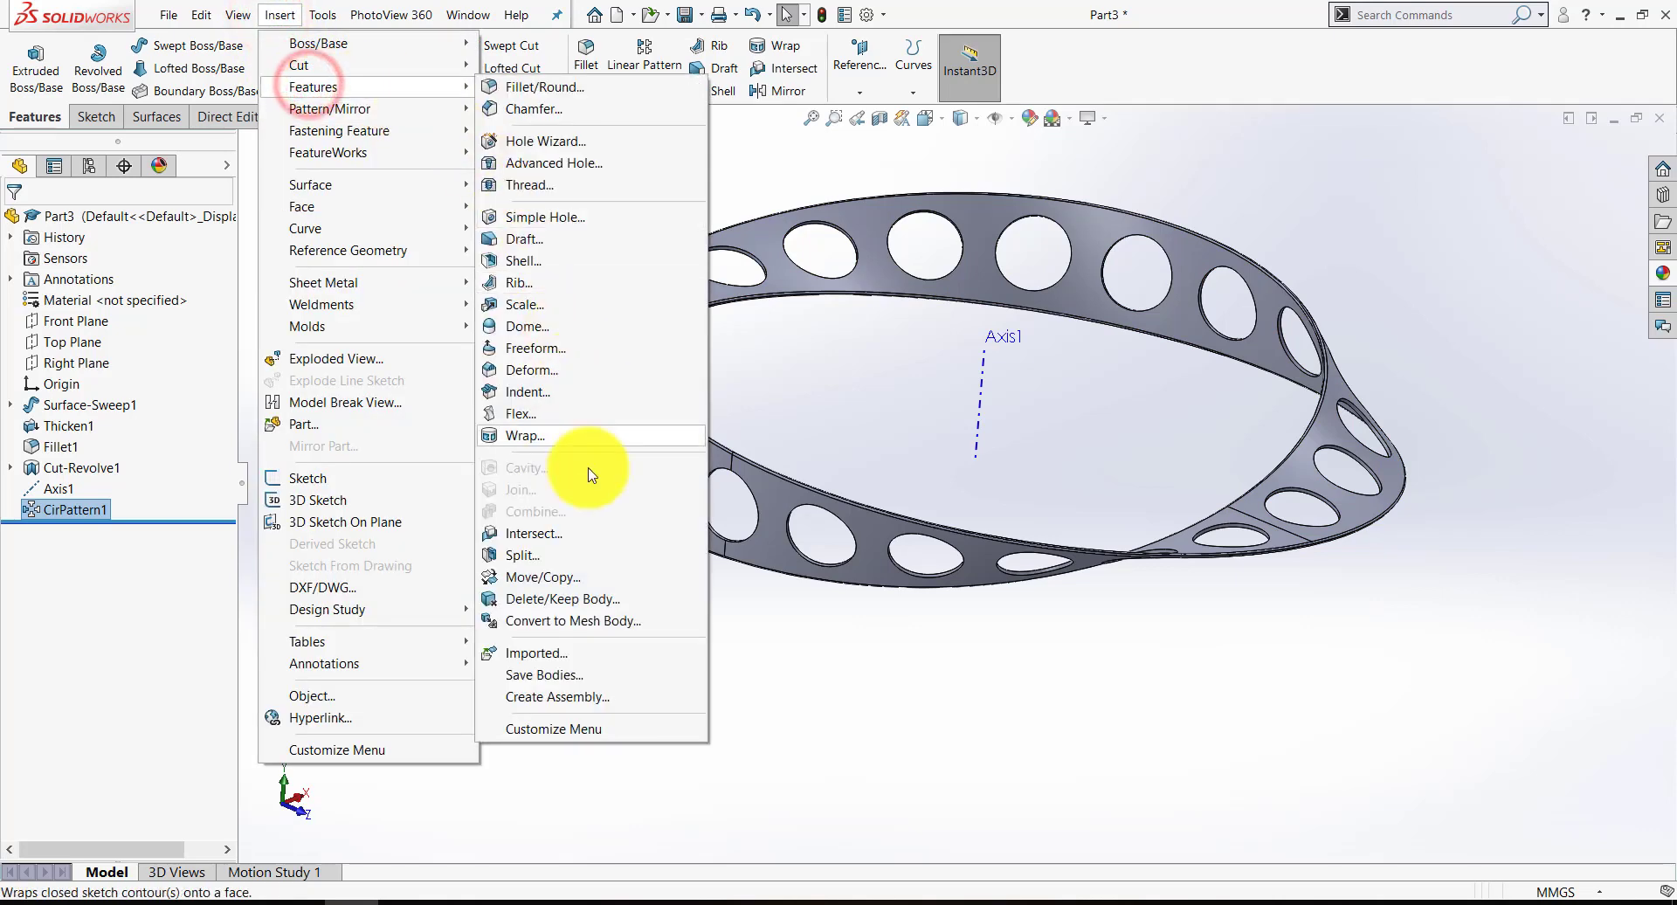
{"action": "left_click", "coordinate": [560, 578]}
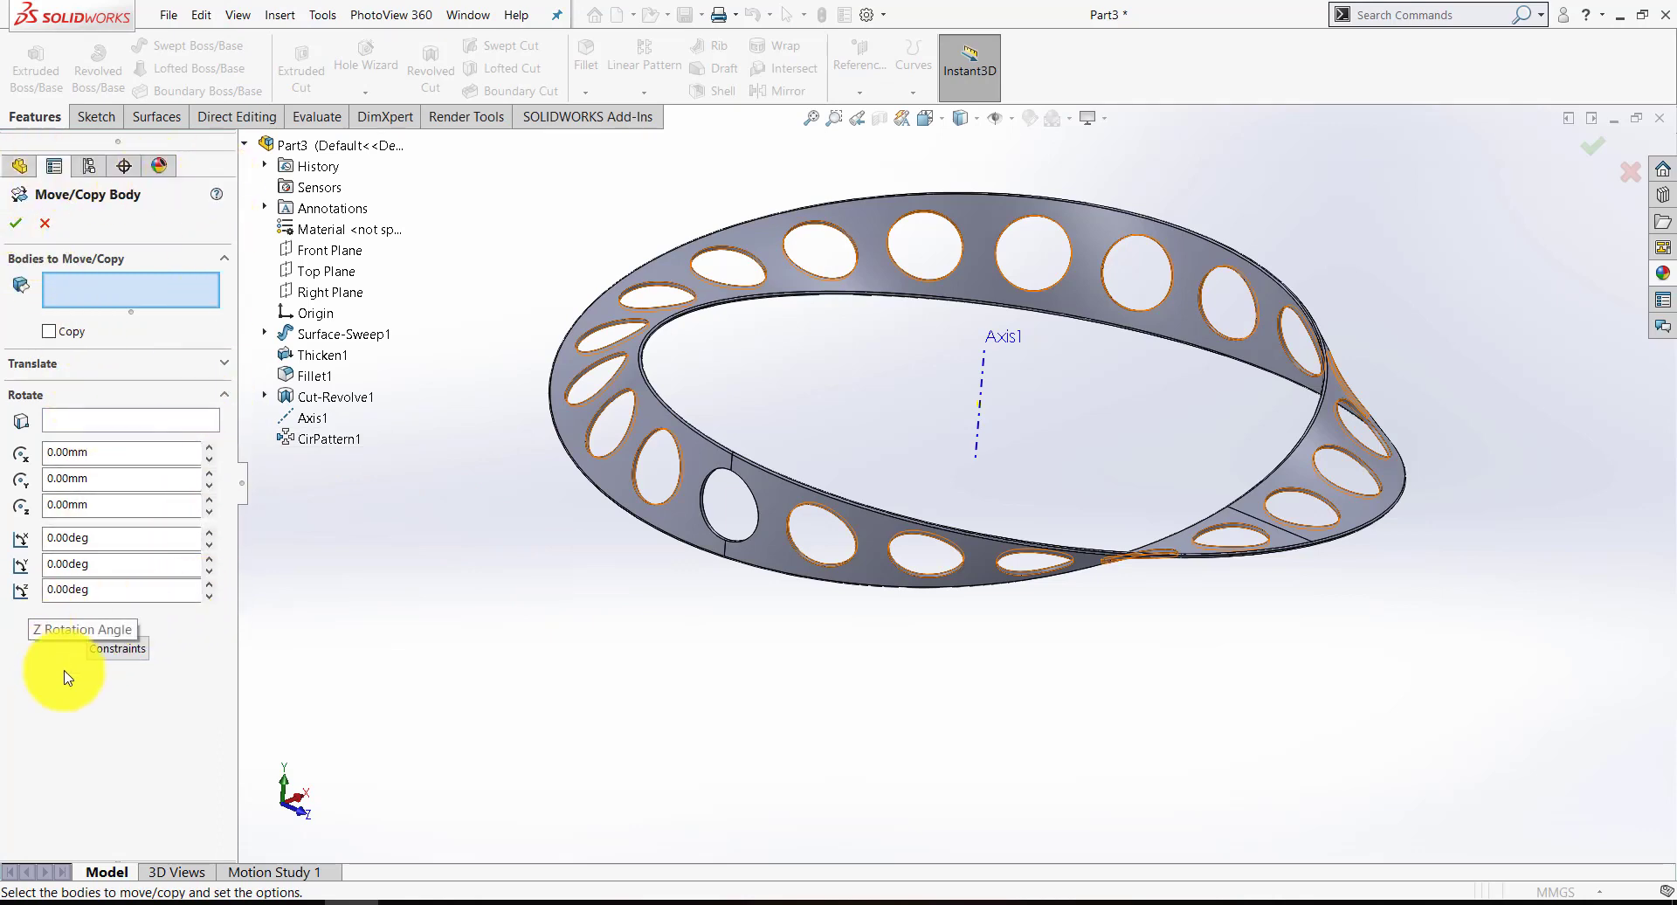
{"action": "left_click", "coordinate": [119, 663]}
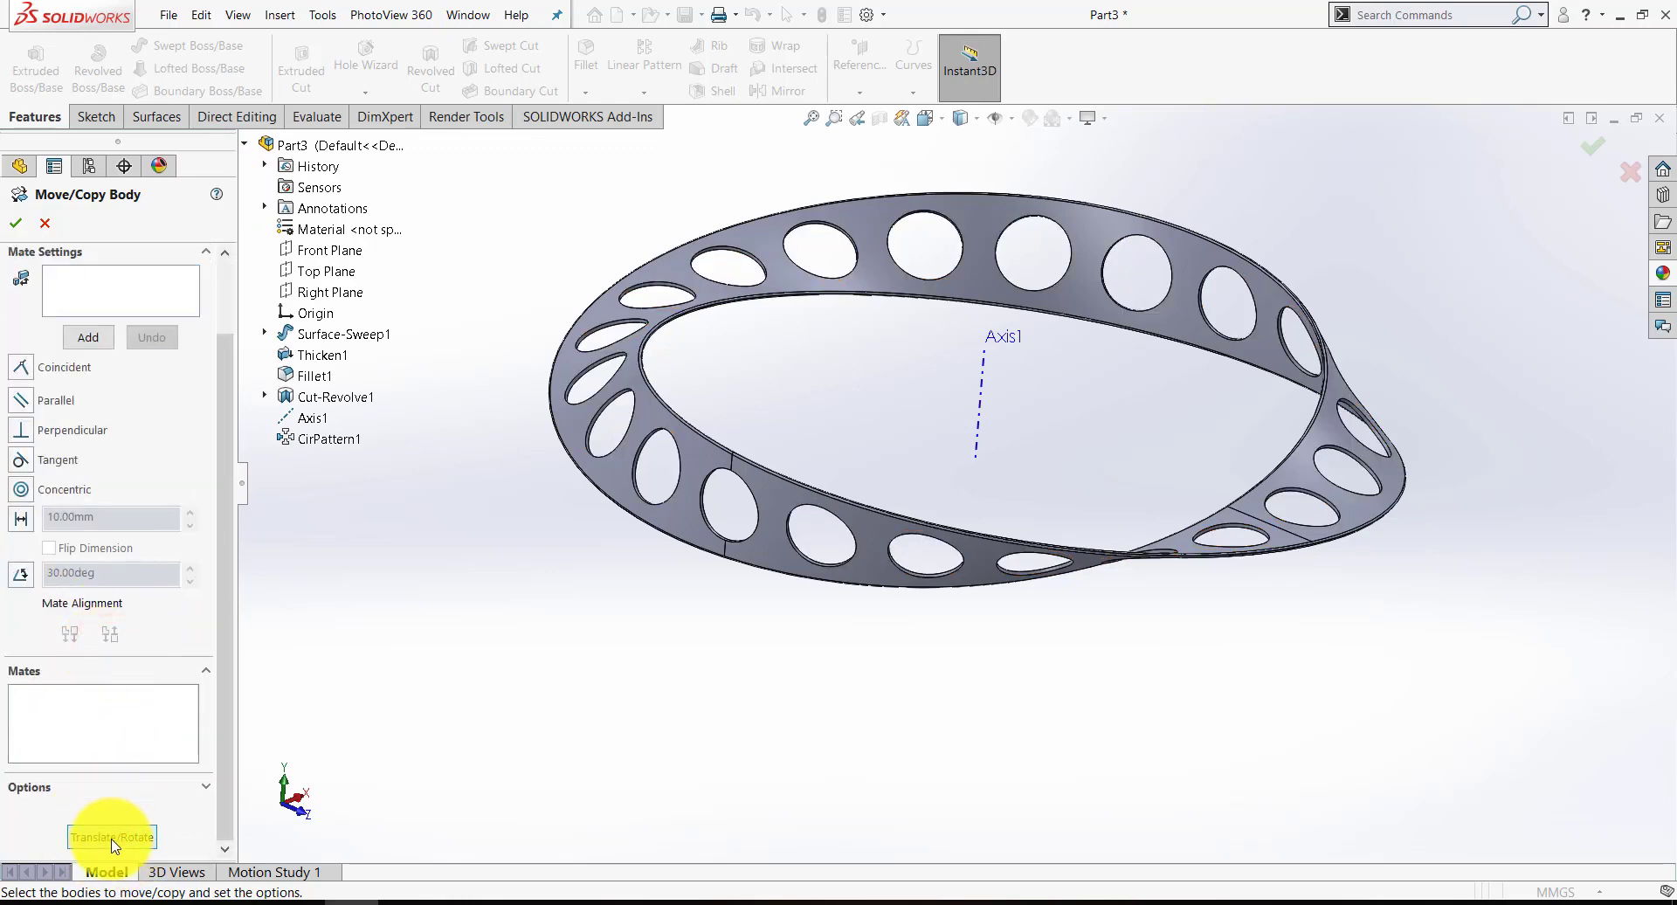
{"action": "left_click", "coordinate": [111, 839]}
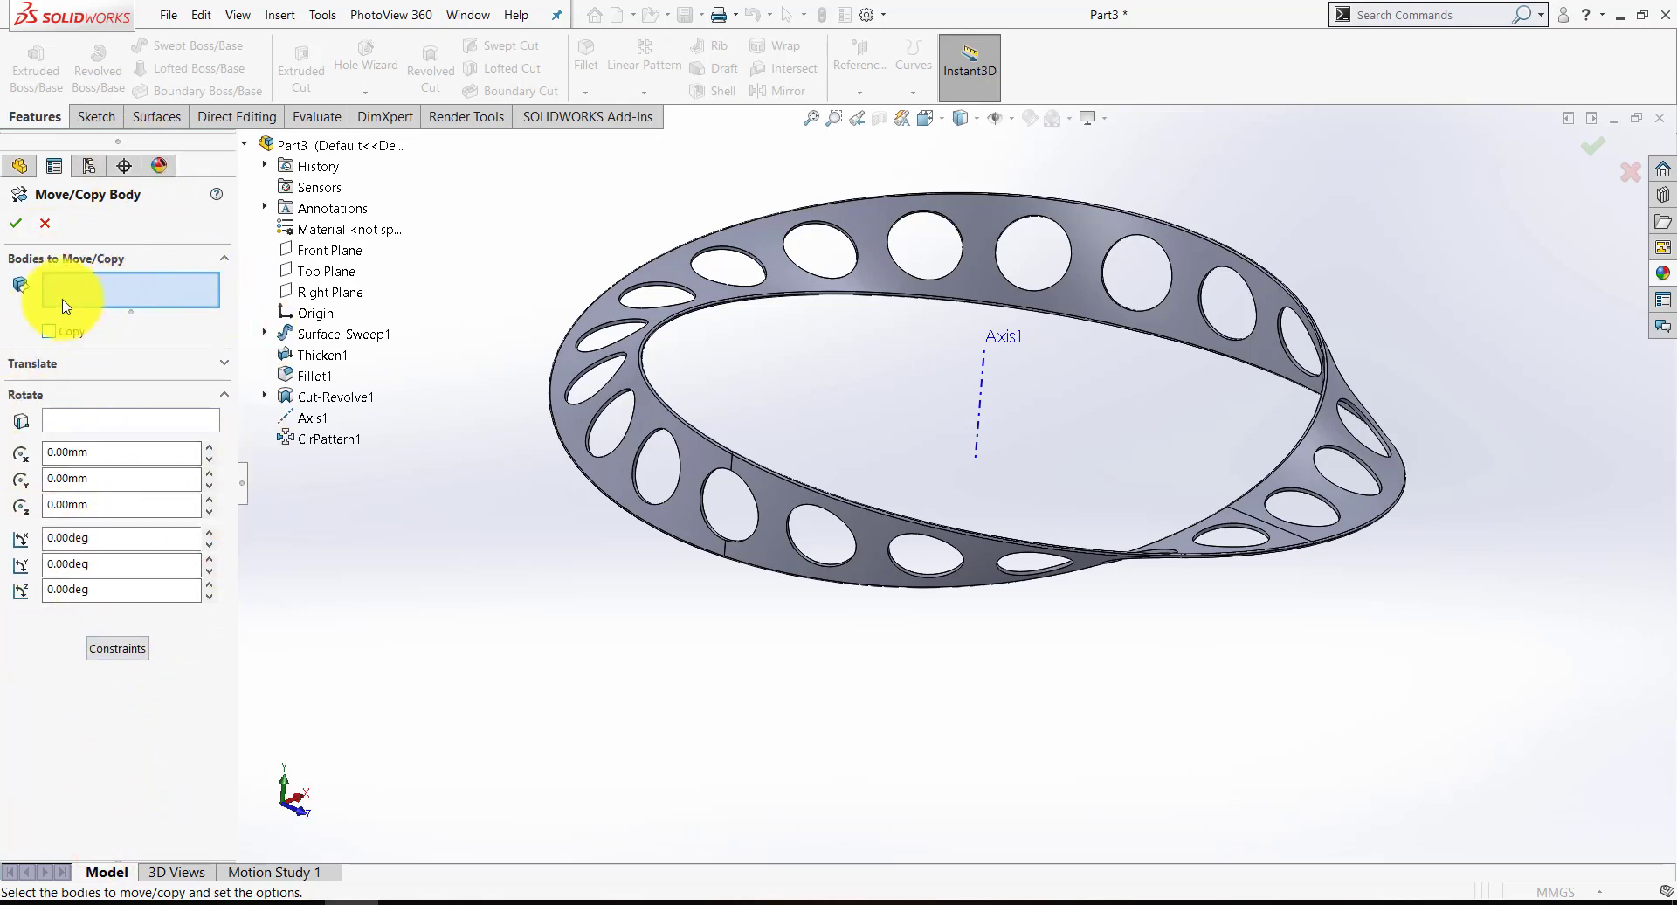
{"action": "left_click", "coordinate": [752, 238]}
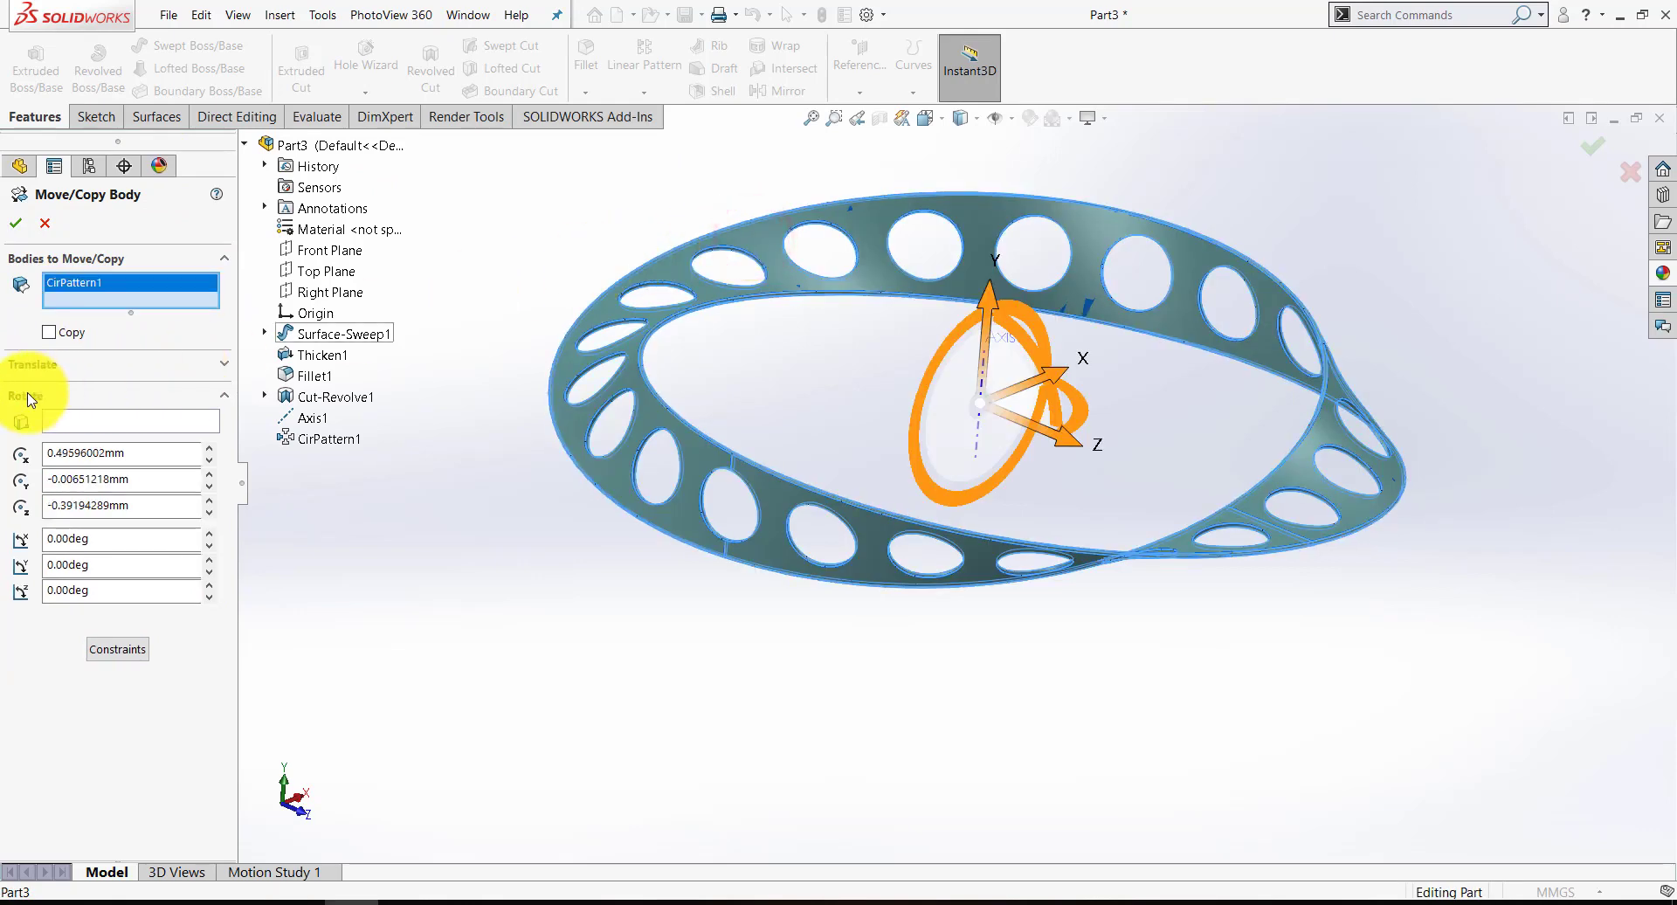
{"action": "left_click", "coordinate": [227, 396]}
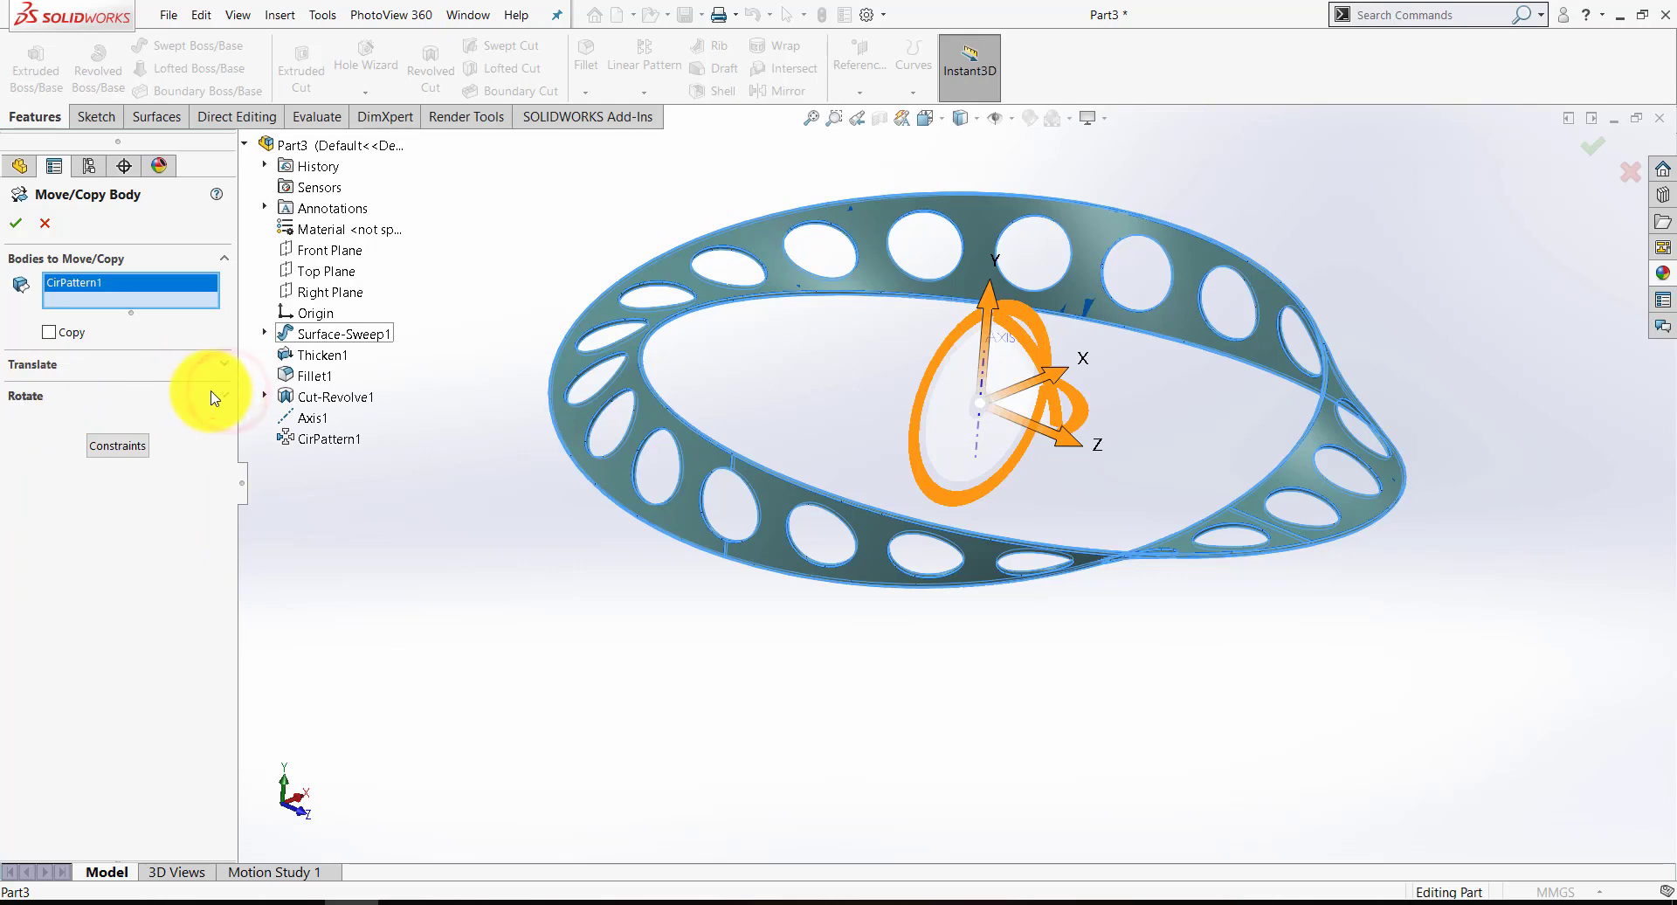
{"action": "left_click", "coordinate": [221, 396]}
{"action": "left_click", "coordinate": [68, 421]}
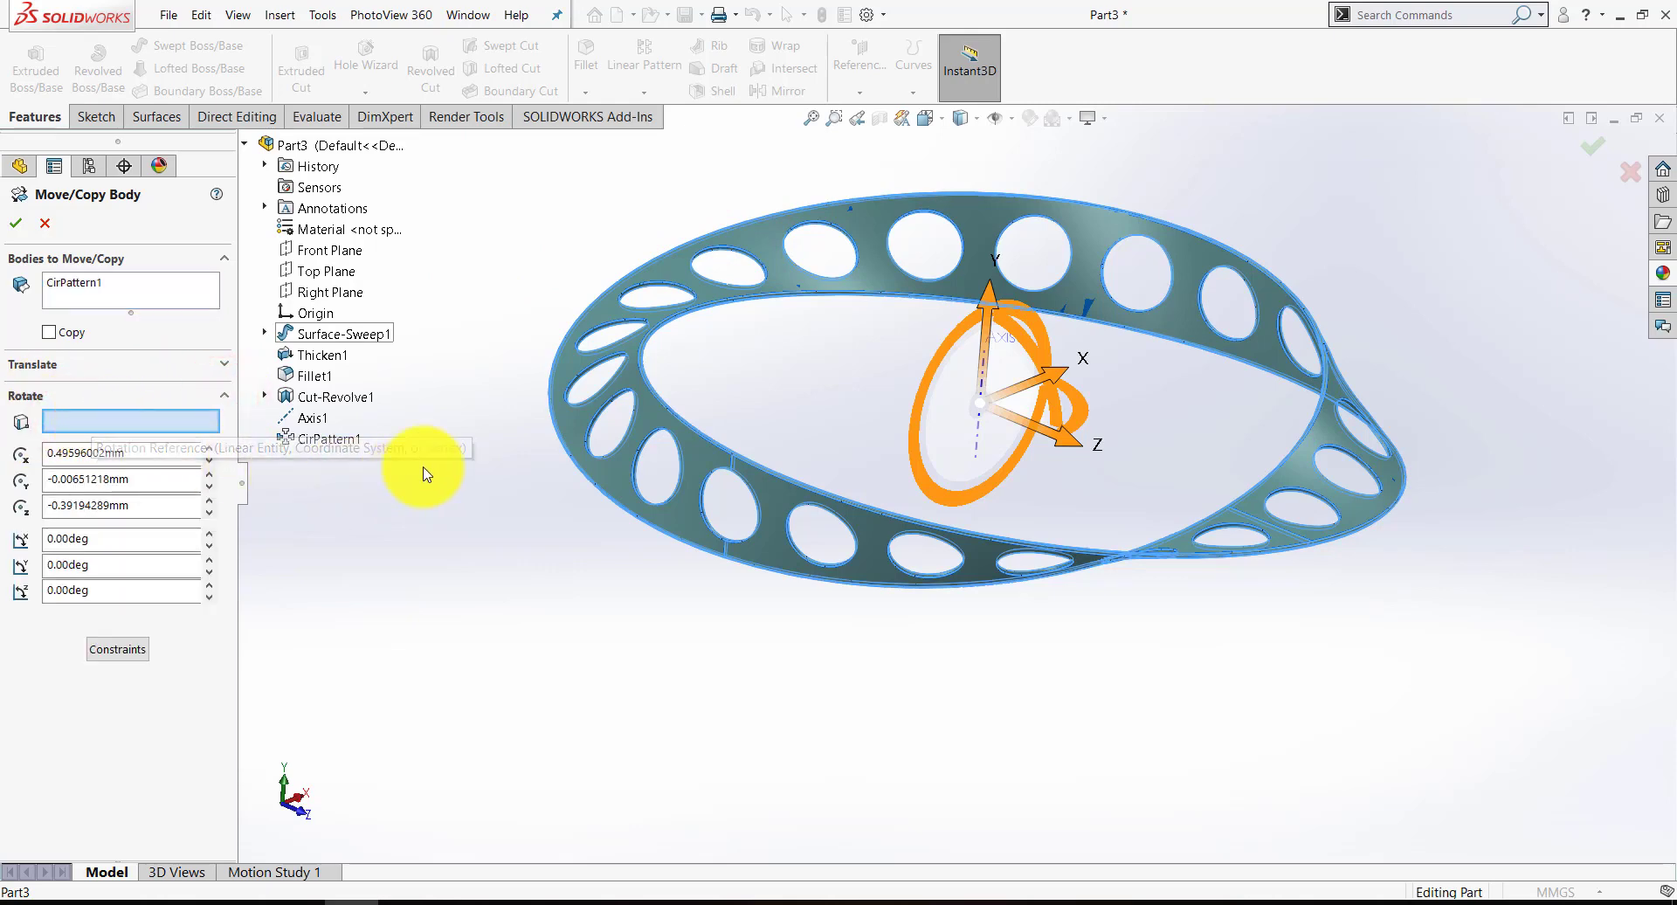
{"action": "left_click", "coordinate": [322, 420]}
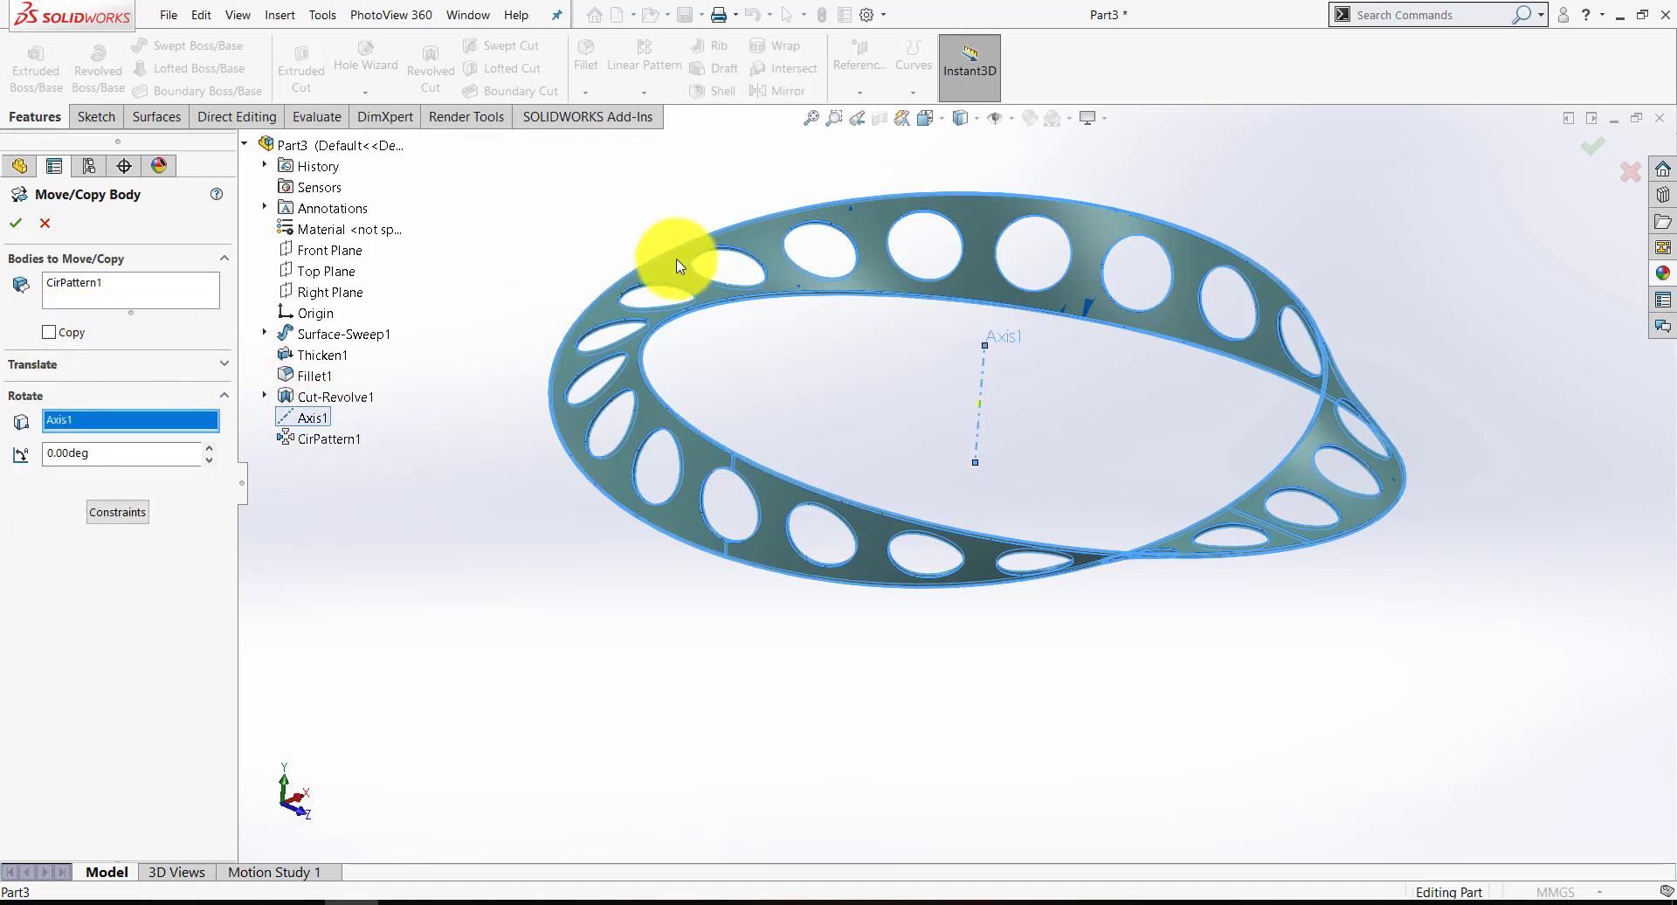
Create one copy of the perforated ring rotated about the central axis so that the two rings interlace.
{"action": "left_click", "coordinate": [48, 333]}
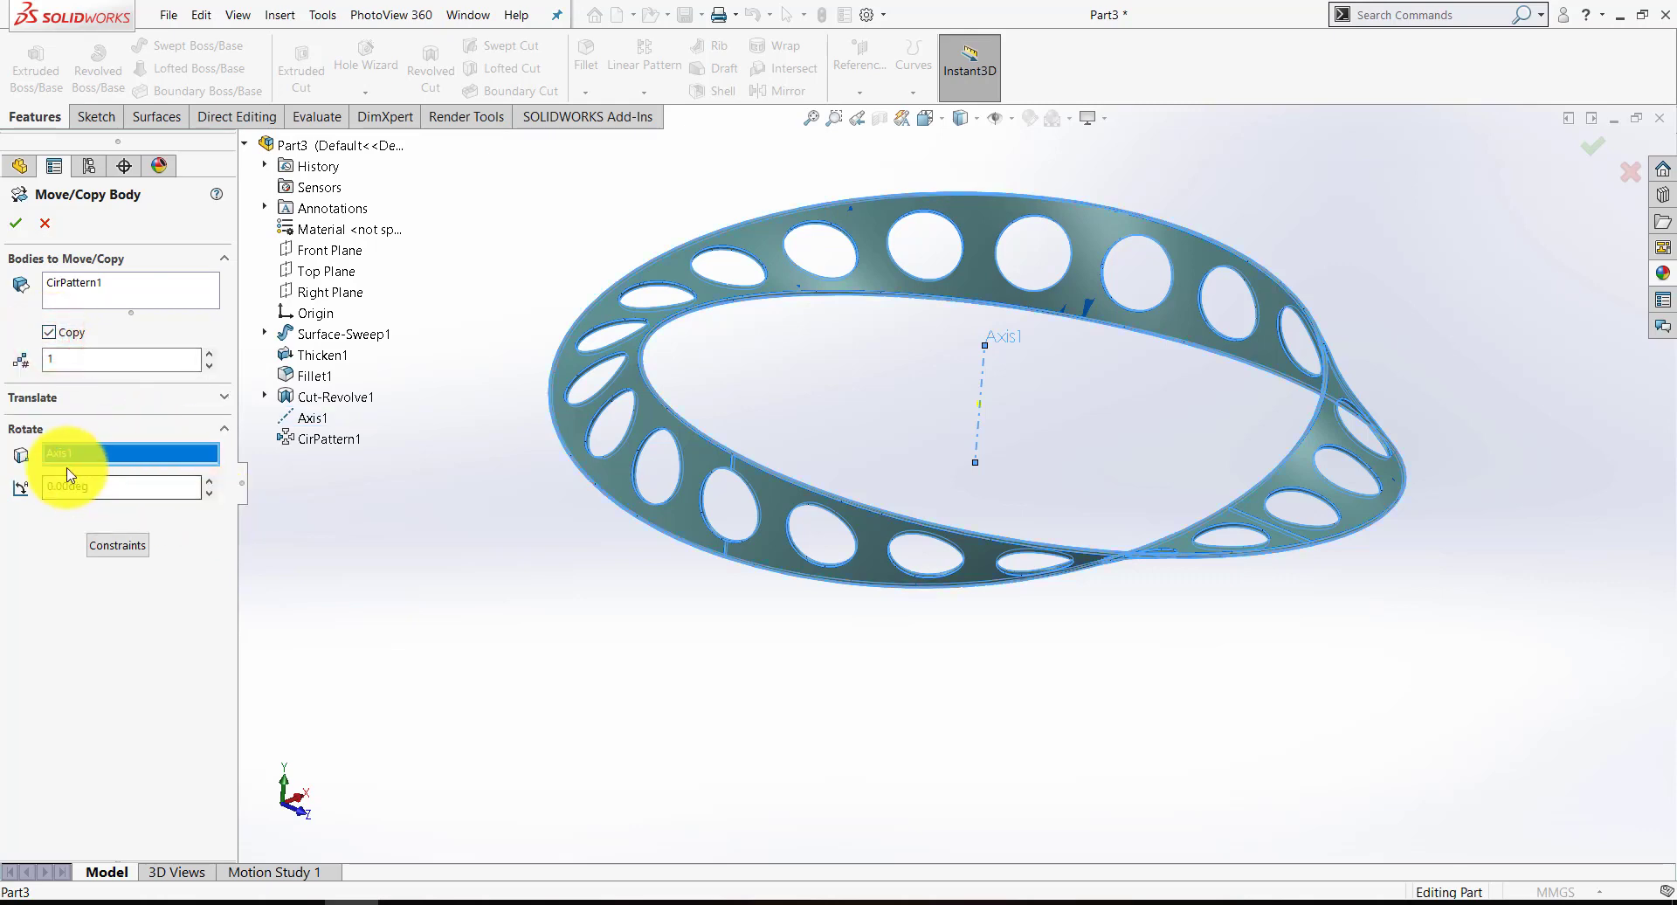
{"action": "left_click_drag", "start_coordinate": [208, 483], "coordinate": [212, 486]}
{"action": "mouse_move", "coordinate": [659, 568]}
{"action": "middle_mouse_down"}
{"action": "mouse_move", "coordinate": [599, 411]}
{"action": "mouse_move", "coordinate": [539, 602]}
{"action": "mouse_move", "coordinate": [437, 804]}
{"action": "mouse_move", "coordinate": [536, 591]}
{"action": "mouse_move", "coordinate": [635, 501]}
{"action": "mouse_move", "coordinate": [547, 457]}
{"action": "middle_mouse_up"}
{"action": "left_click", "coordinate": [15, 222]}
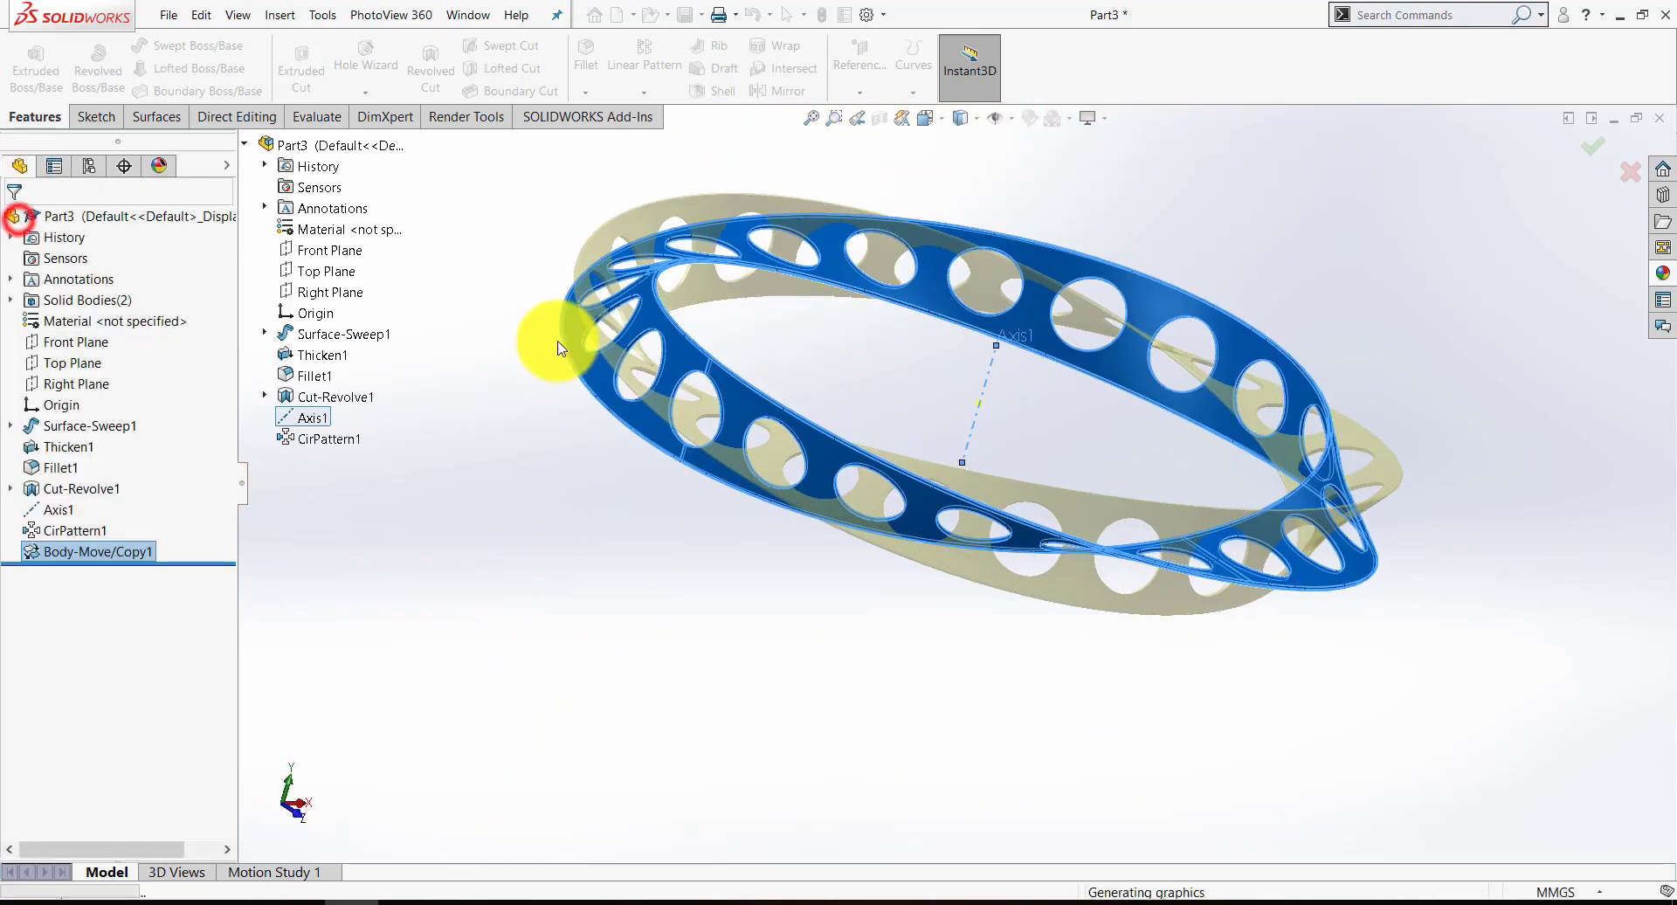
Hide the reference axis at the center of the two interlaced rings.
{"action": "middle_click_drag", "start_coordinate": [788, 267], "coordinate": [722, 365]}
{"action": "scroll", "coordinate": [728, 183], "scroll_direction": "down", "scroll_amount": 8}
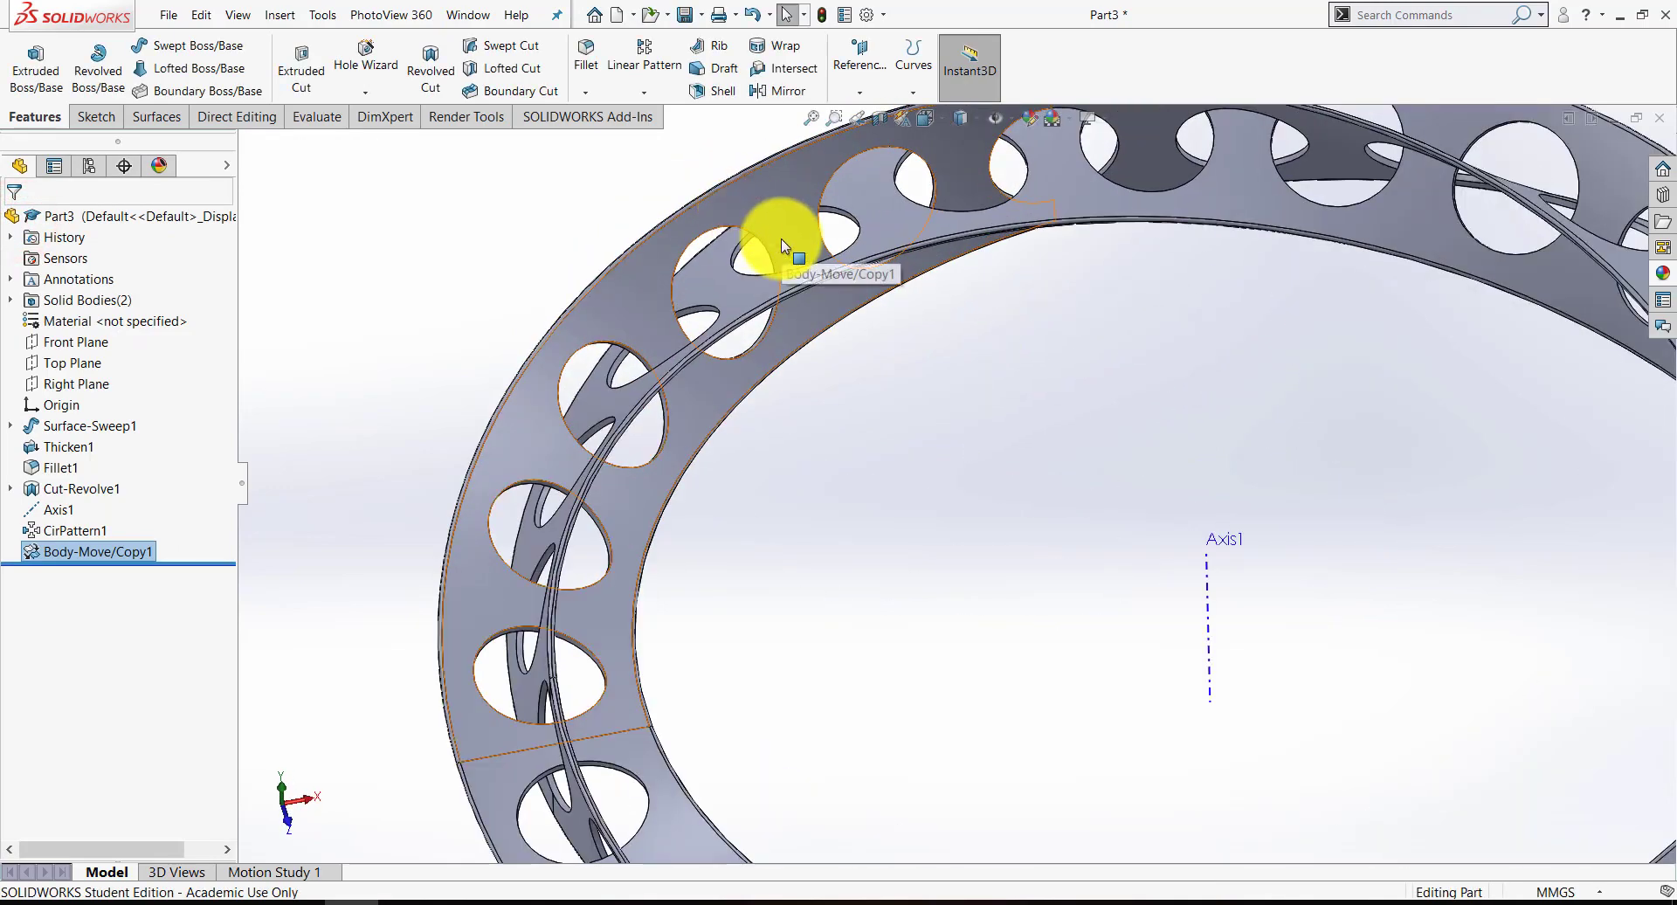
{"action": "scroll", "coordinate": [810, 276], "scroll_direction": "up", "scroll_amount": 10}
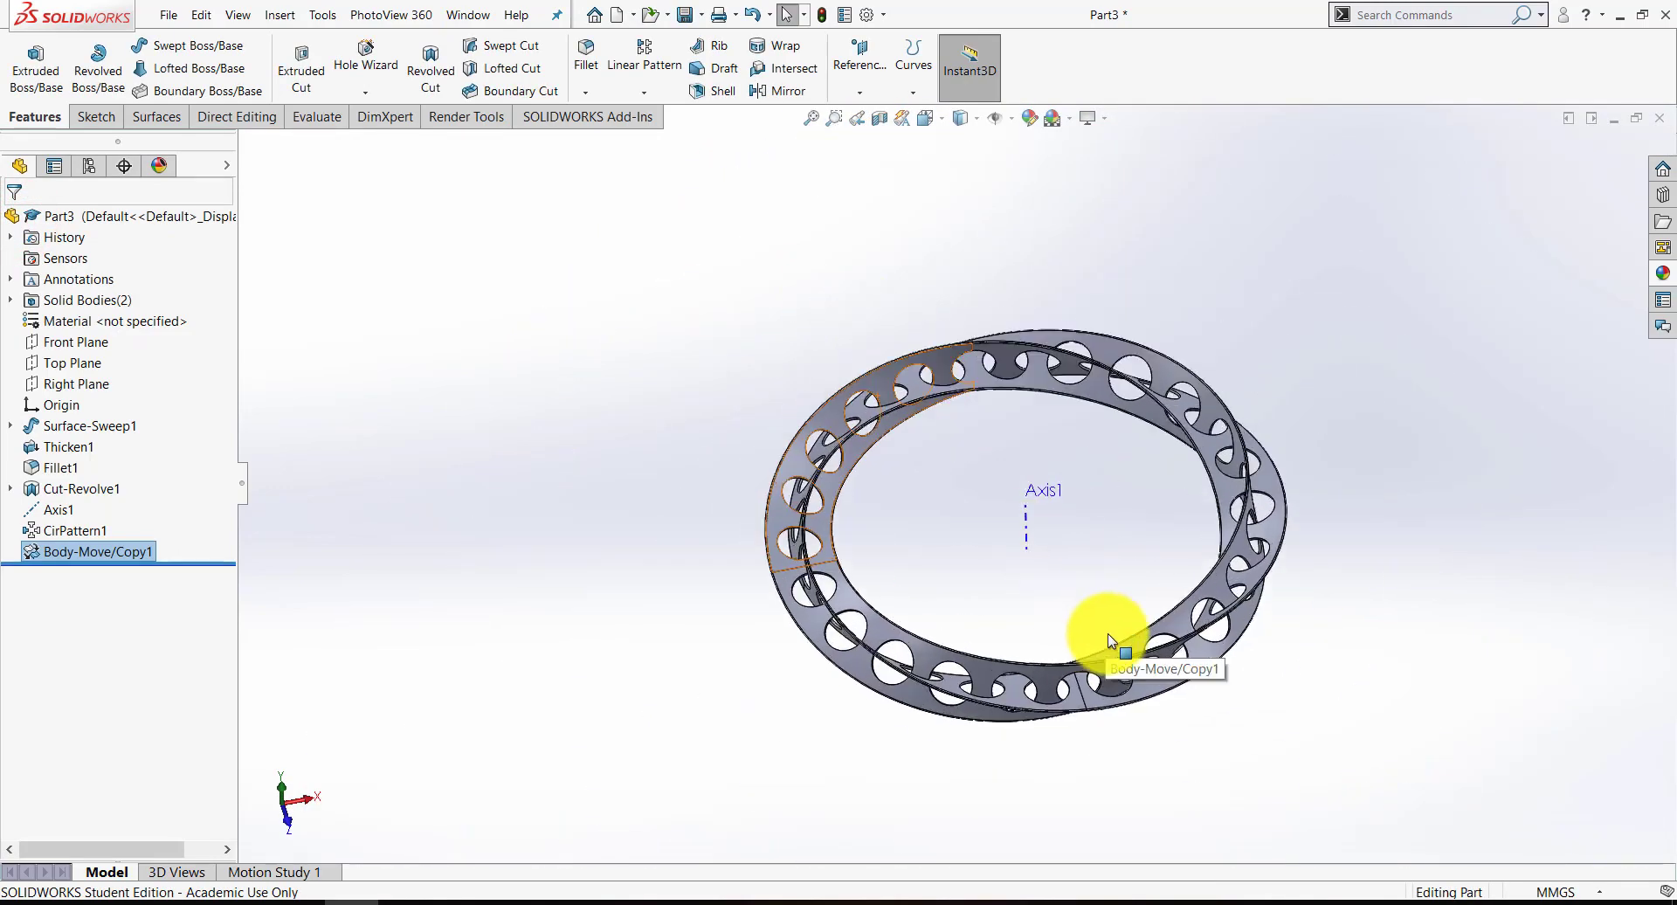
{"action": "middle_click_drag", "start_coordinate": [1097, 636], "coordinate": [1141, 554]}
{"action": "scroll", "coordinate": [1193, 555], "scroll_direction": "down", "scroll_amount": 5}
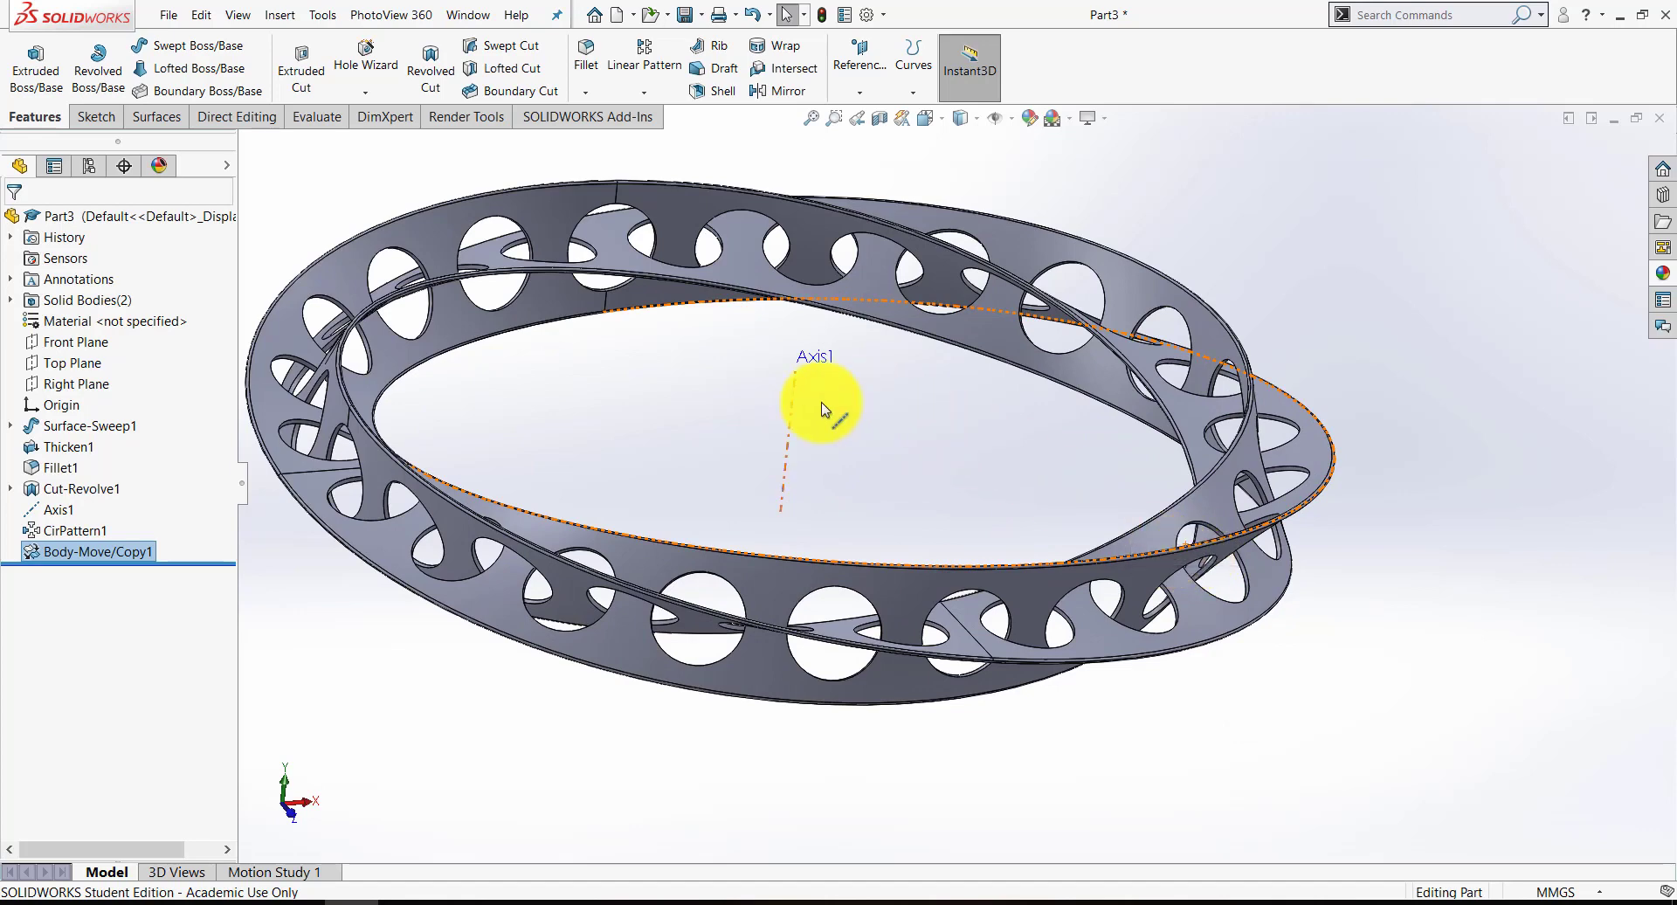
{"action": "right_click", "coordinate": [793, 412]}
{"action": "left_click", "coordinate": [830, 374]}
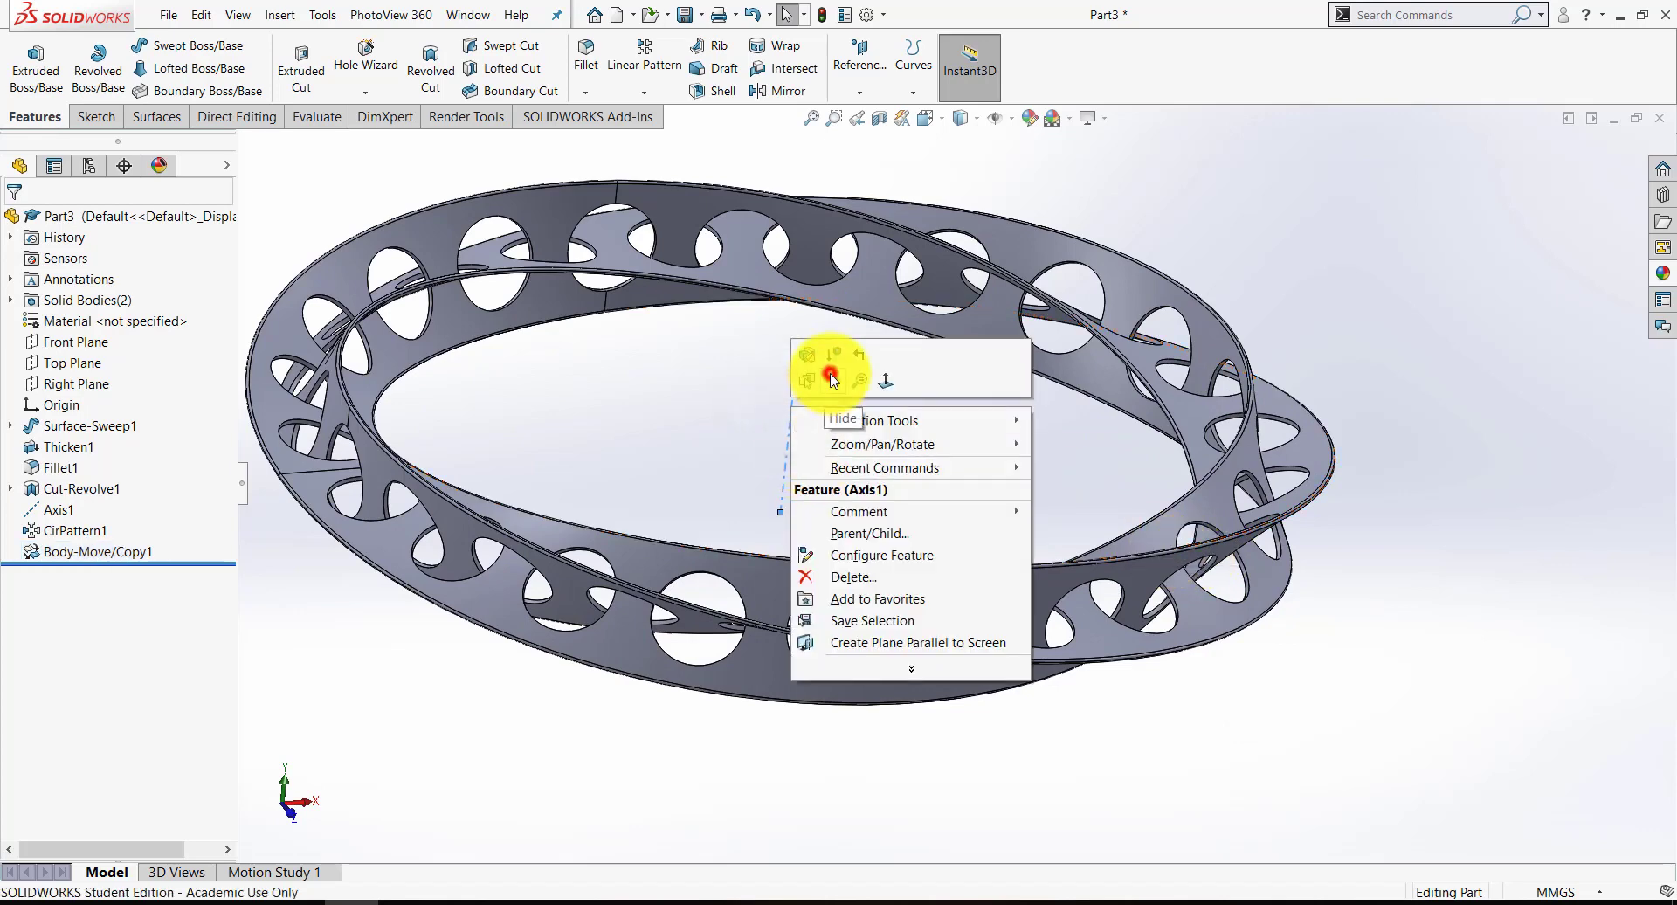
Apply red high gloss plastic to one whole ring body and yellow high gloss plastic to the other.
{"action": "scroll", "coordinate": [1368, 287], "scroll_direction": "up", "scroll_amount": 3}
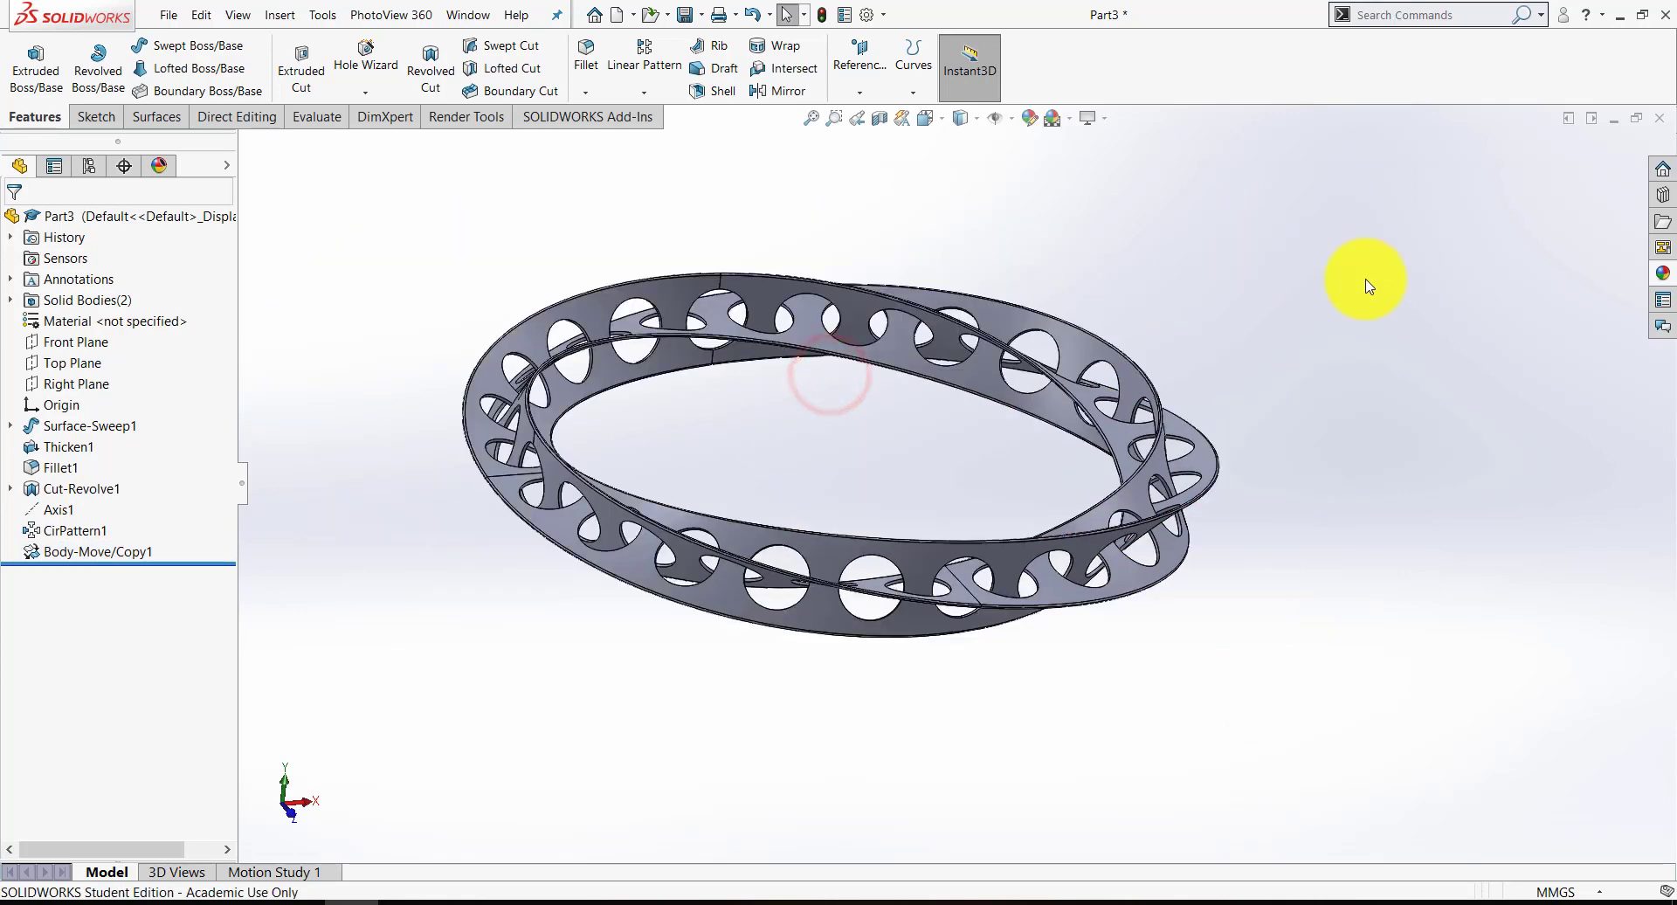
{"action": "left_click", "coordinate": [1660, 272]}
{"action": "left_click", "coordinate": [1664, 121]}
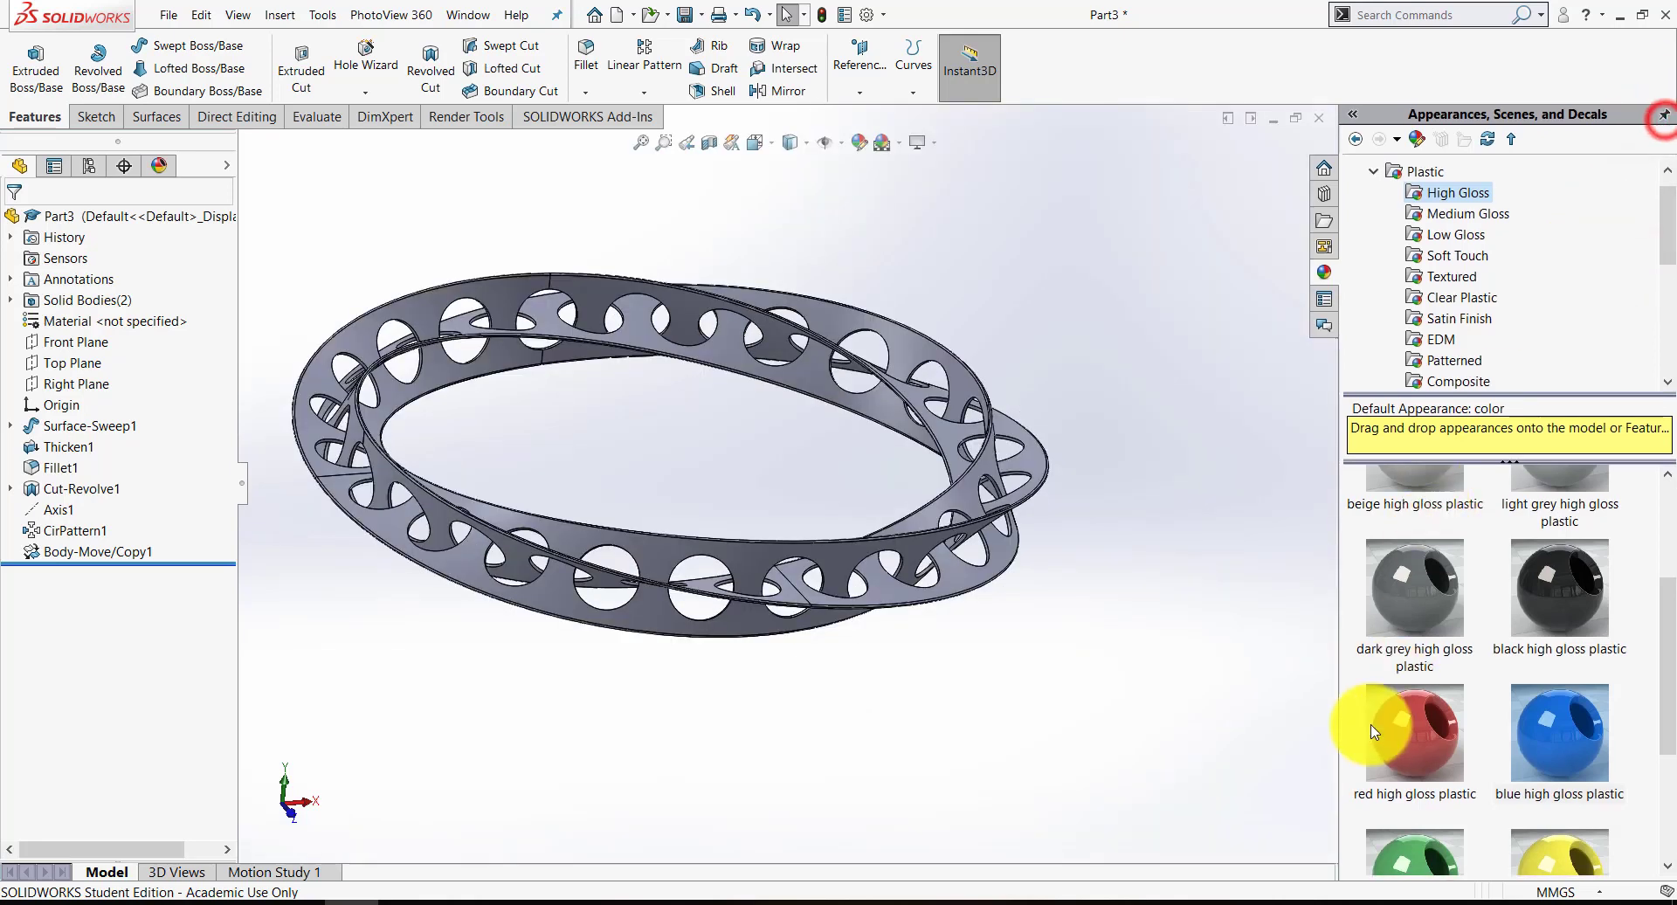
{"action": "left_click_drag", "start_coordinate": [1397, 724], "coordinate": [1039, 459]}
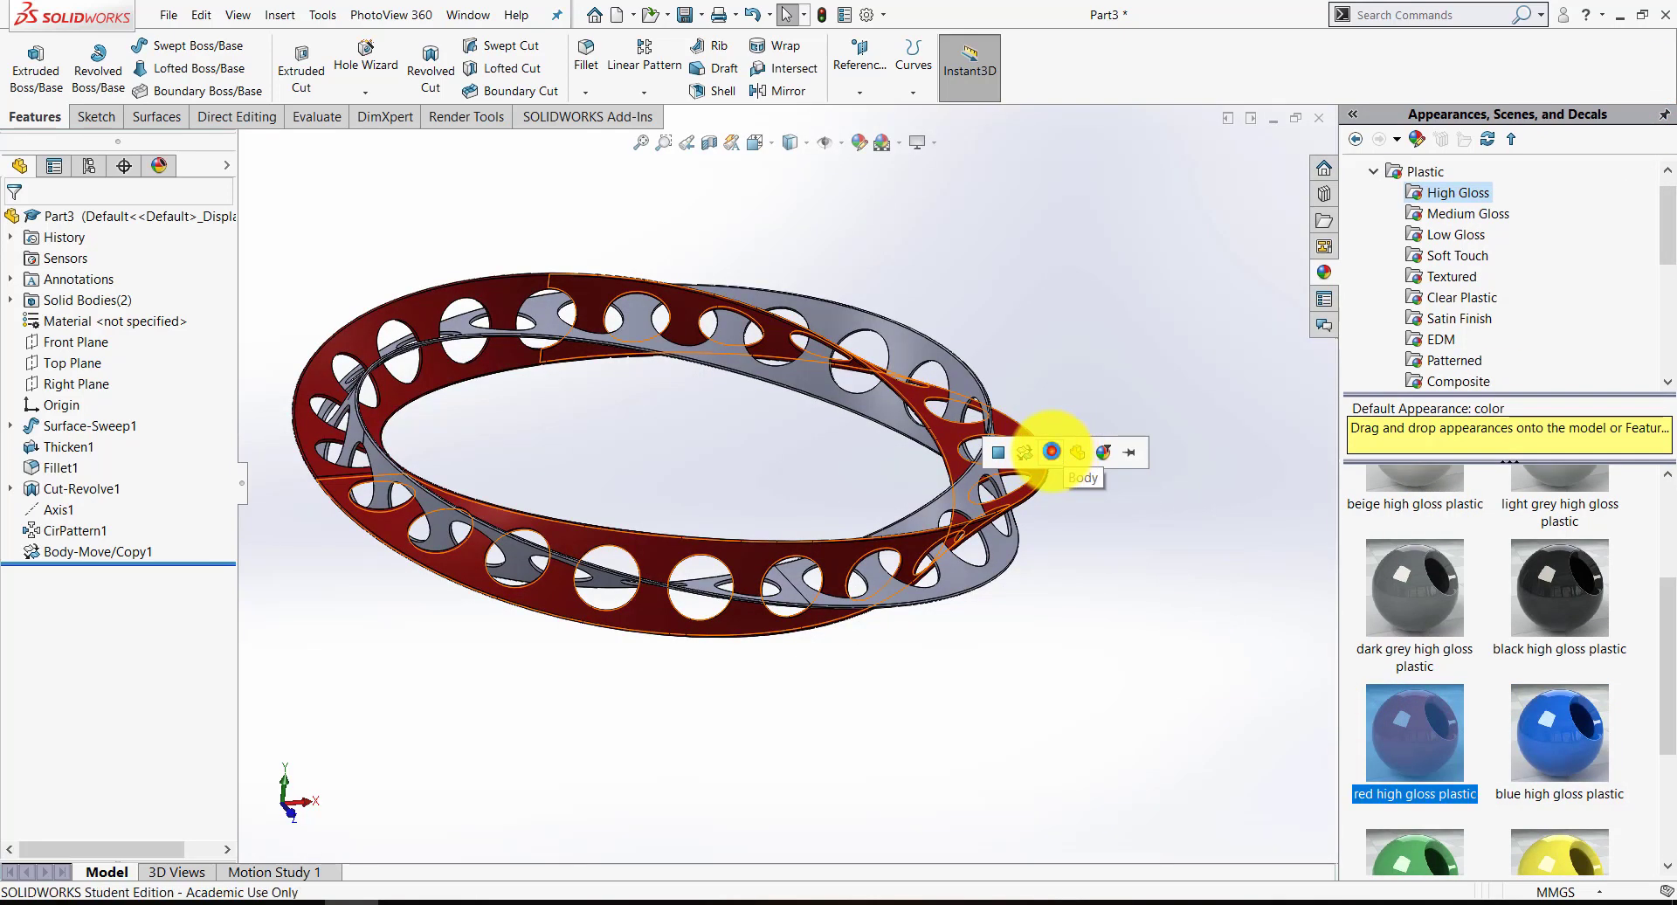
{"action": "left_click", "coordinate": [1055, 458]}
{"action": "left_click_drag", "start_coordinate": [1547, 854], "coordinate": [899, 364]}
{"action": "left_click", "coordinate": [908, 348]}
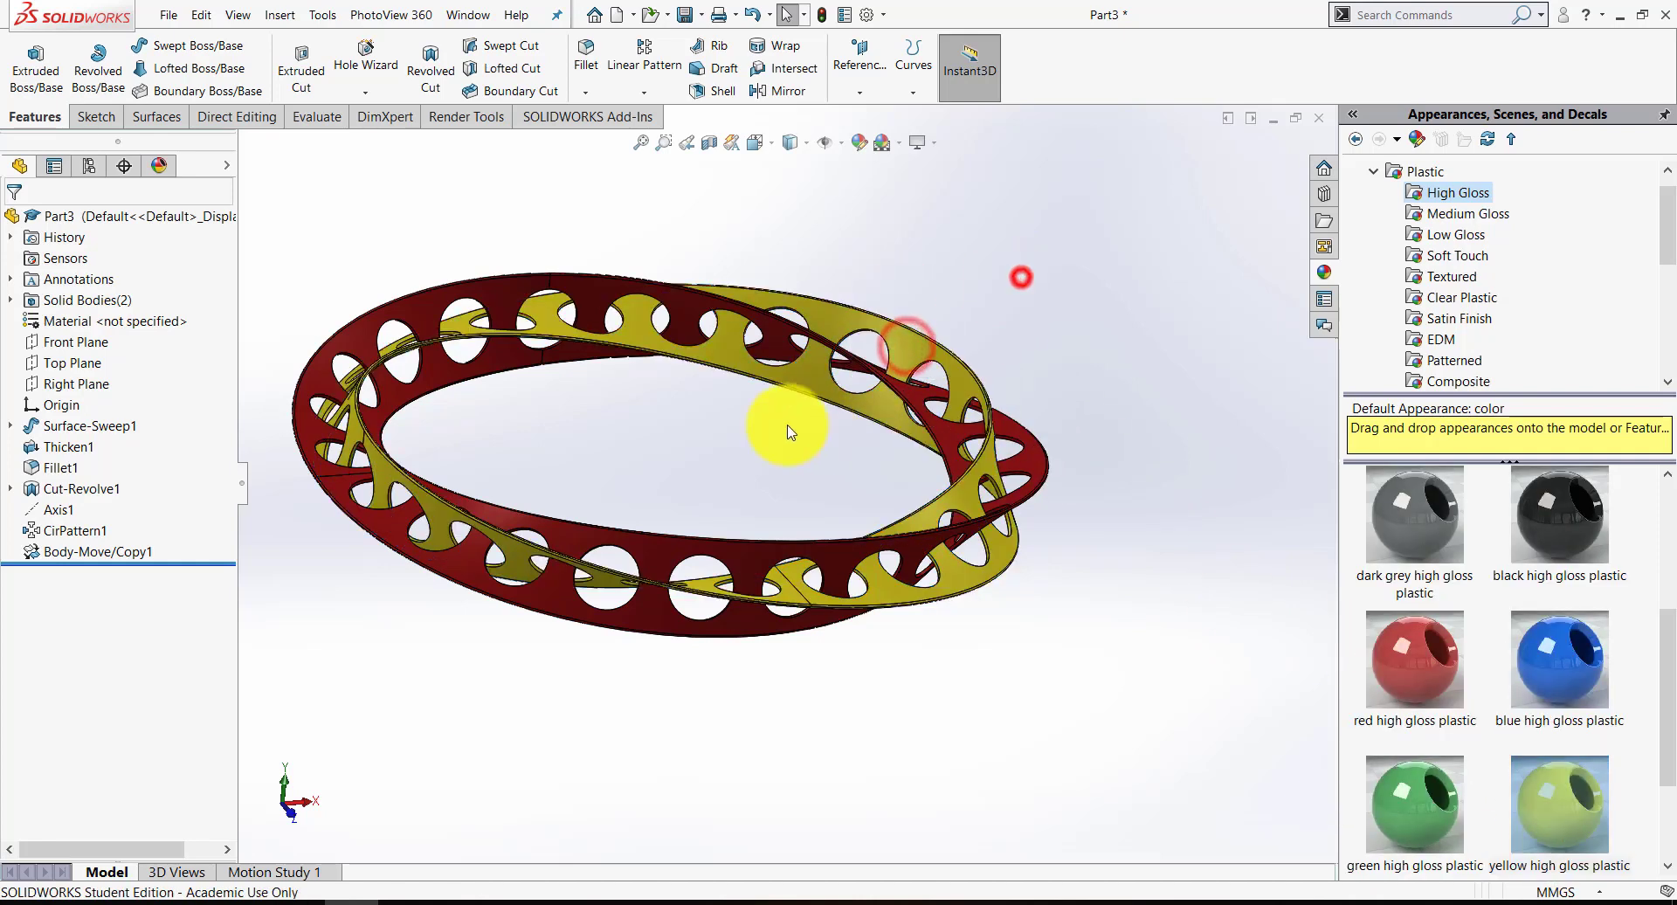